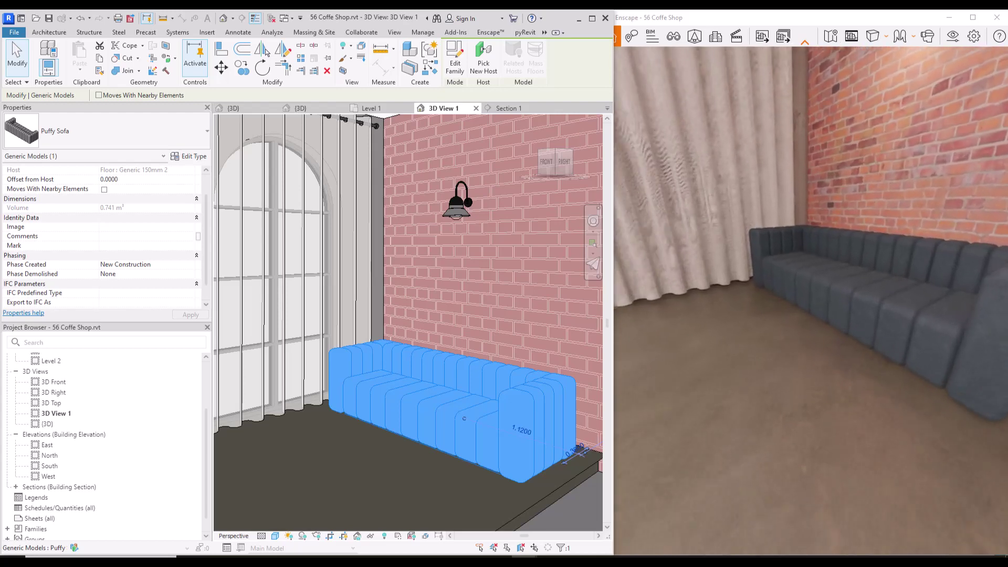
Move the Enscape camera sideways along the sofa and back to view it at an angle
key(d)
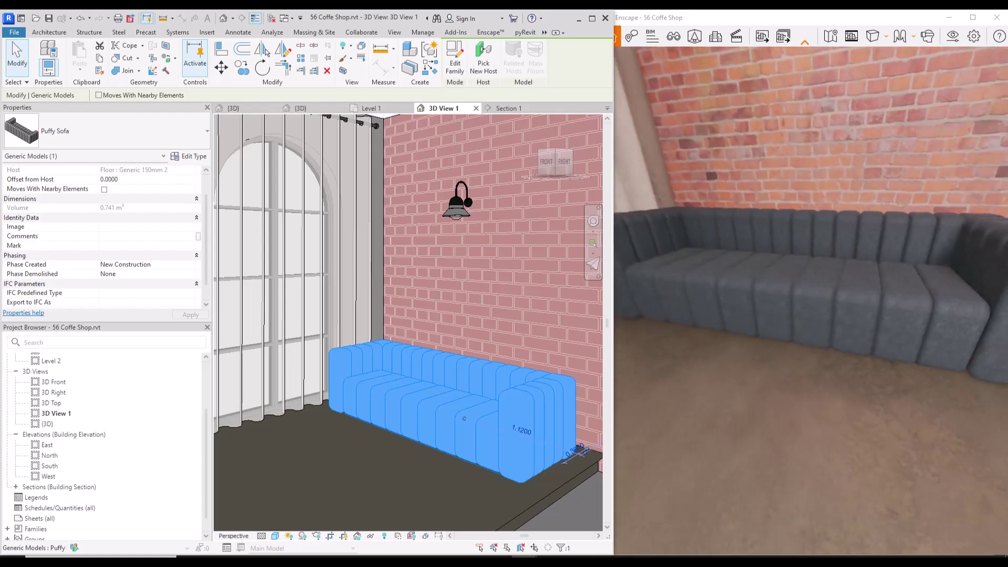
key(d)
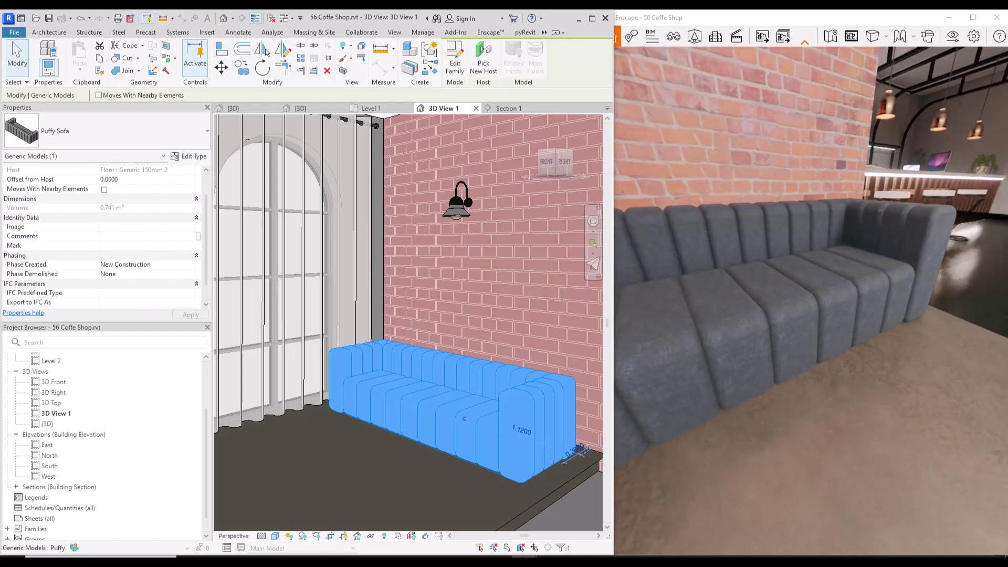
key(a)
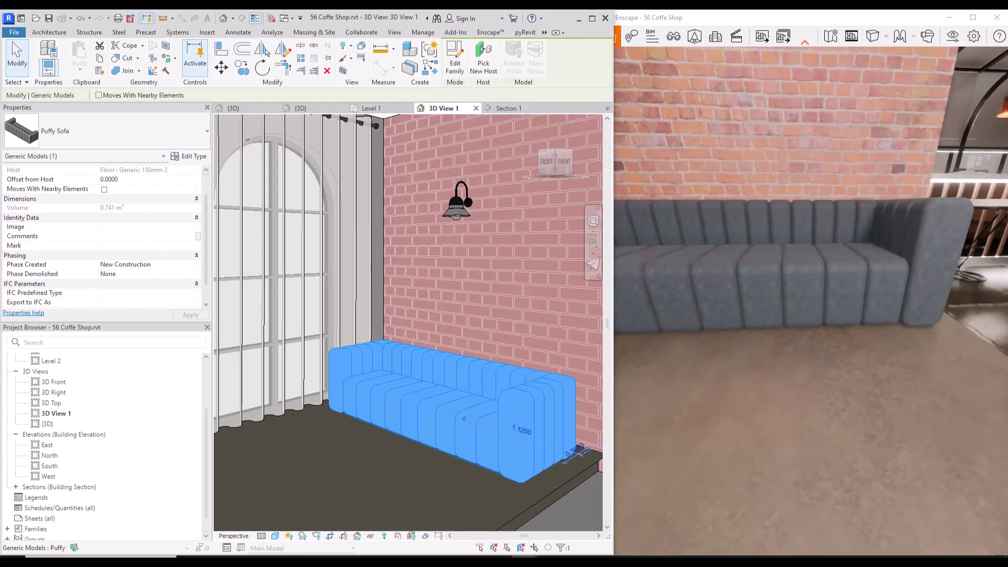
key(a)
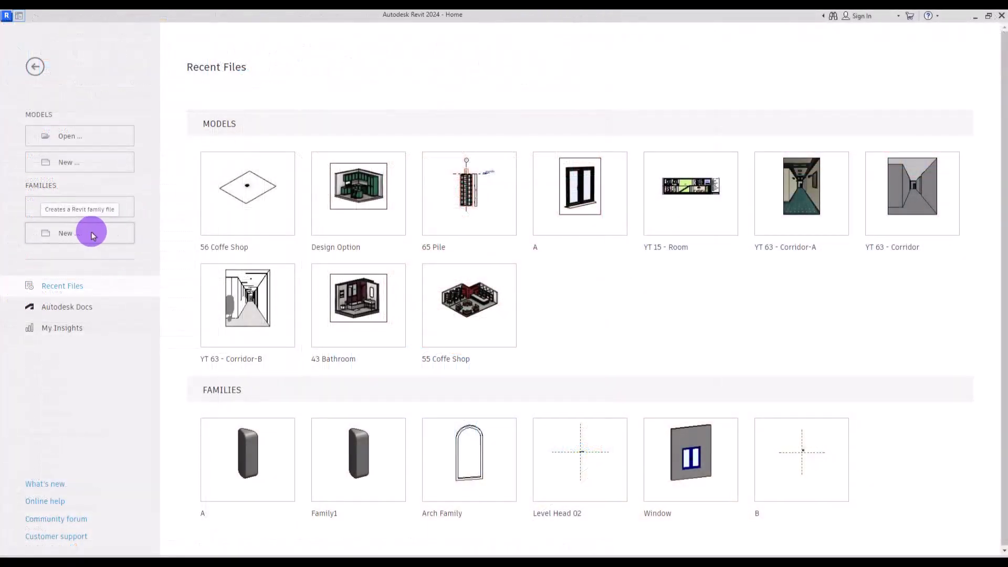
Start Family3 from Generic Model.rft and set Length units to Meters rounded to 2 decimal places
click(91, 234)
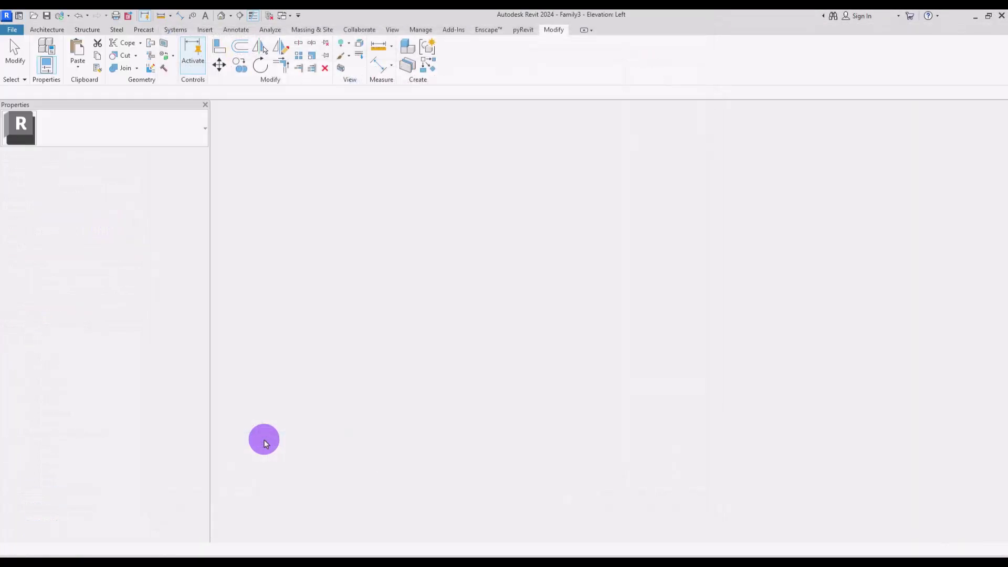
double_click(260, 438)
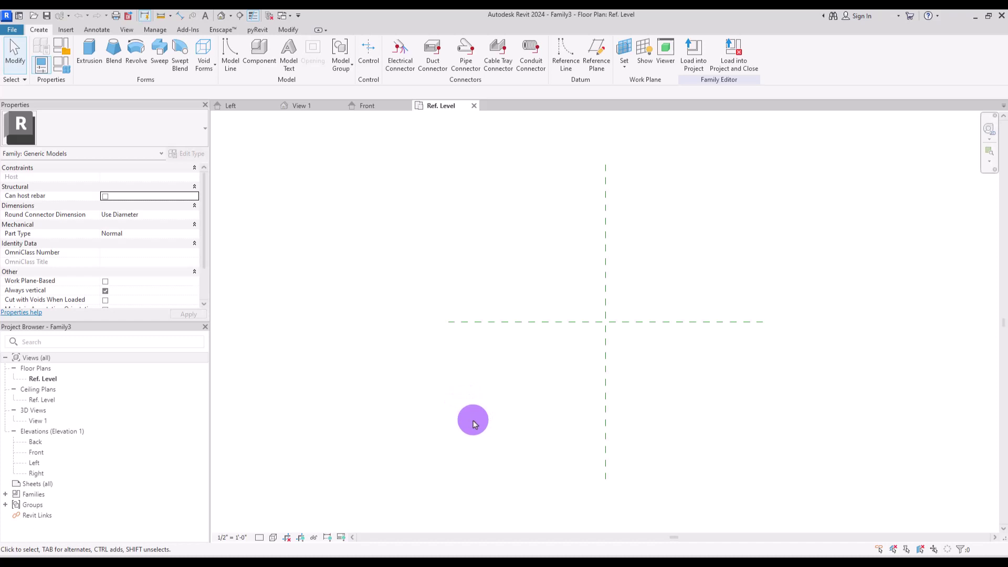
key(u)
key(n)
click(445, 249)
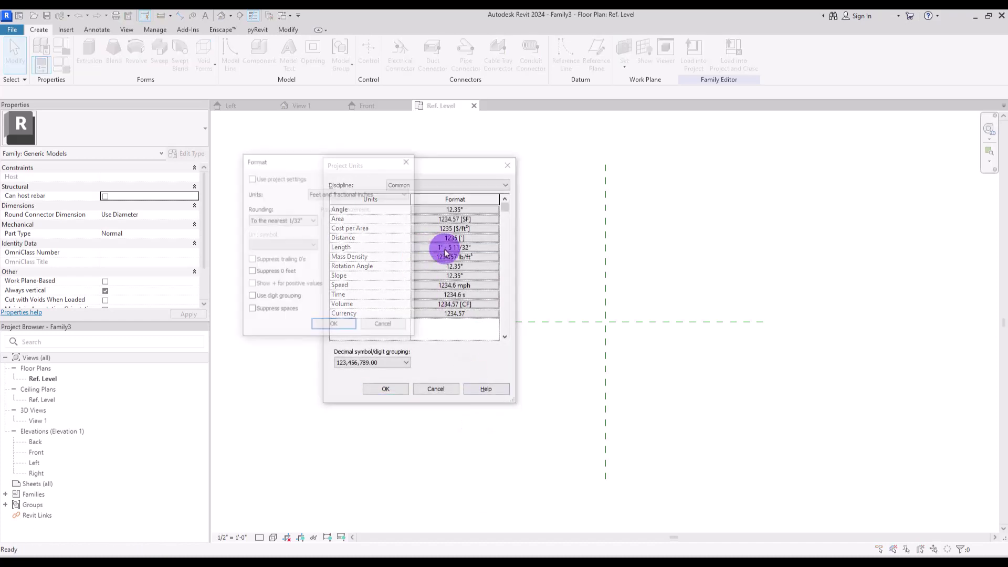
click(360, 193)
click(346, 232)
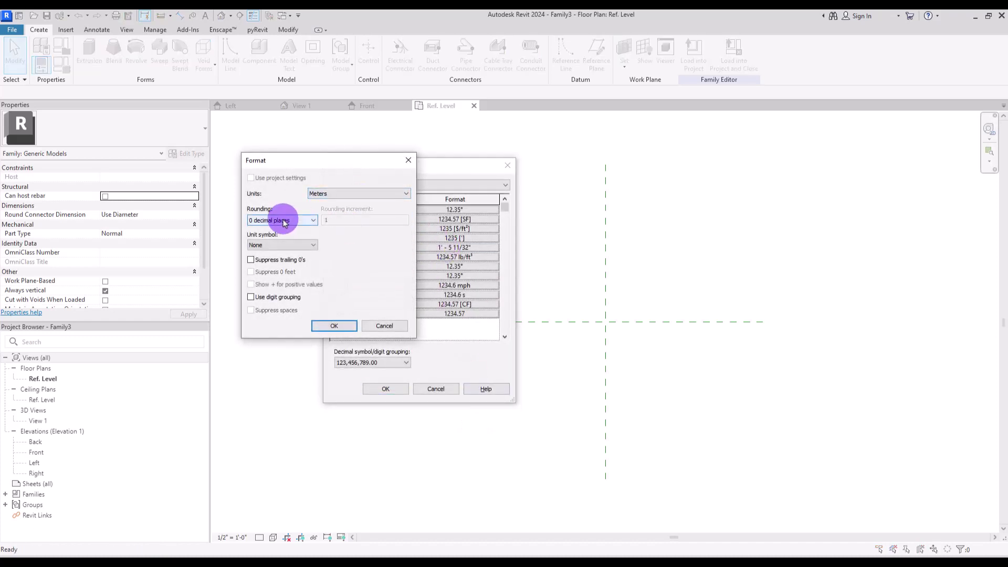
click(313, 220)
click(282, 243)
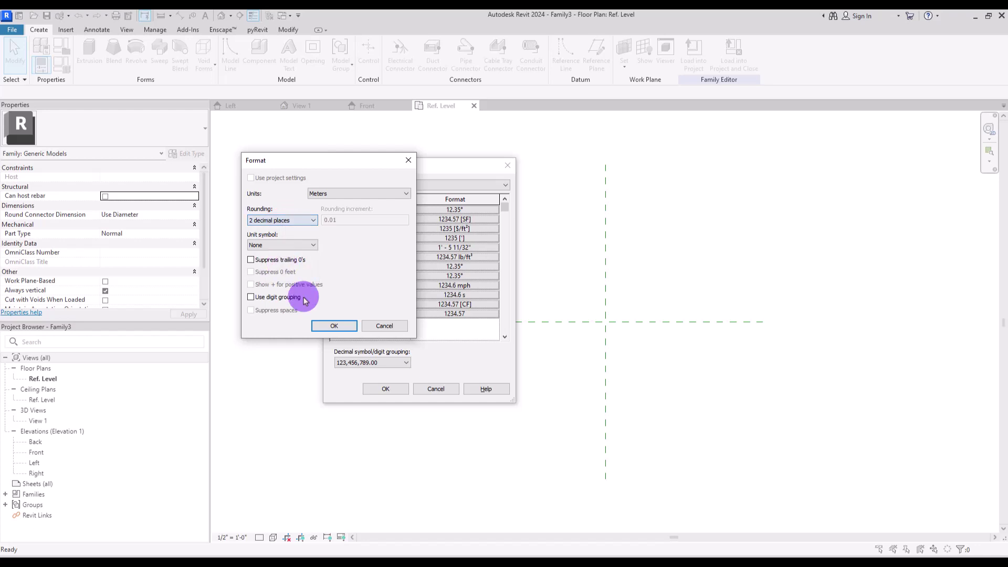
click(334, 325)
click(385, 388)
Draw a horizontal reference plane across the Left elevation
click(243, 111)
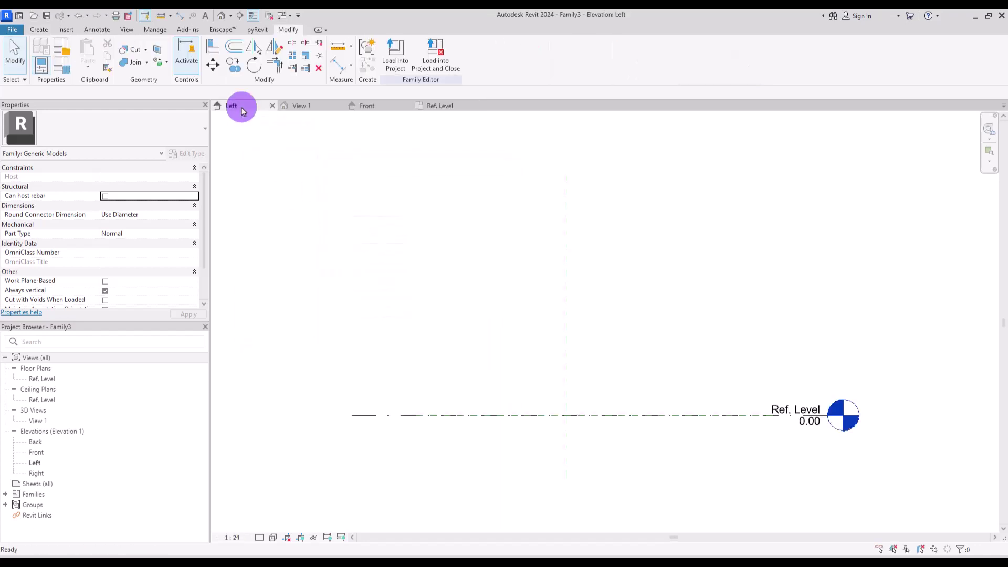
click(39, 30)
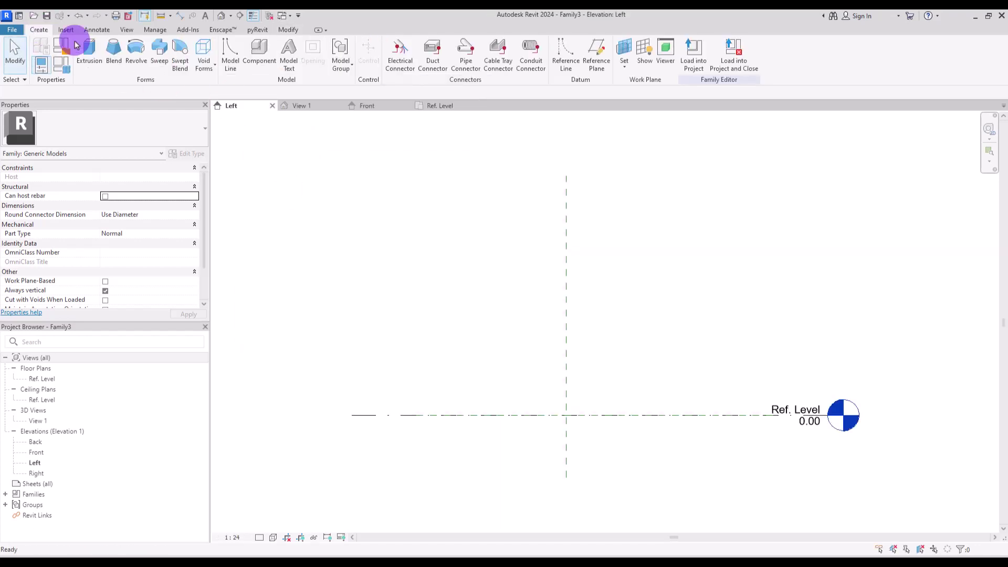
click(597, 57)
click(341, 352)
click(748, 352)
key(Escape)
scroll(598, 407, up, 2)
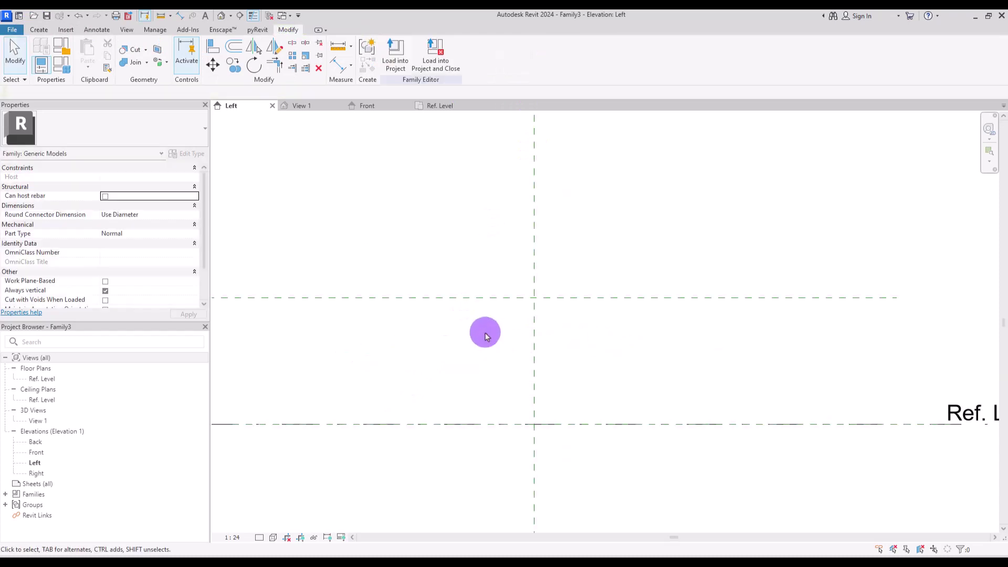
Set the new reference plane's distance above Ref. Level to 0.6
click(486, 304)
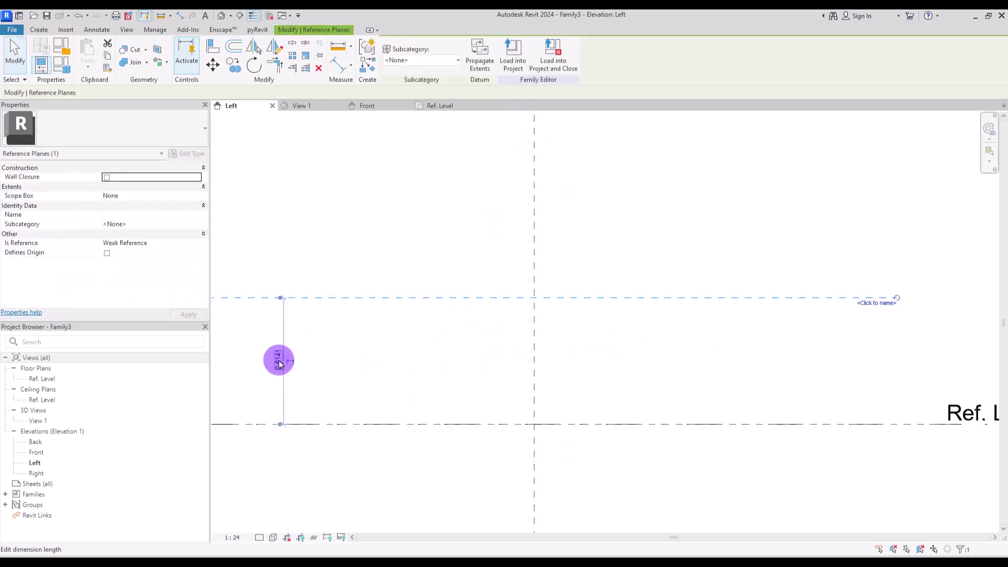
click(279, 361)
text(0.5)
key(Return)
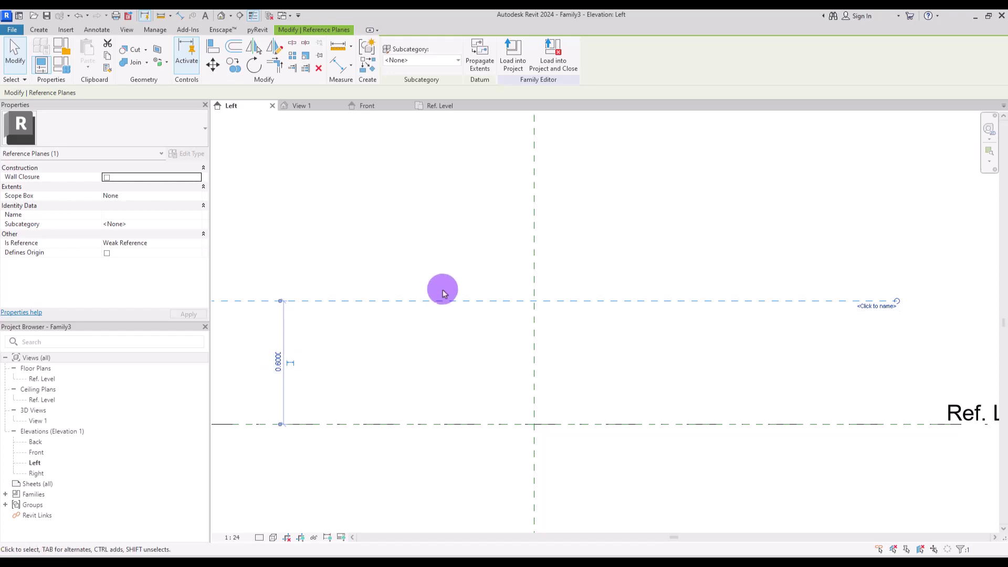
click(487, 235)
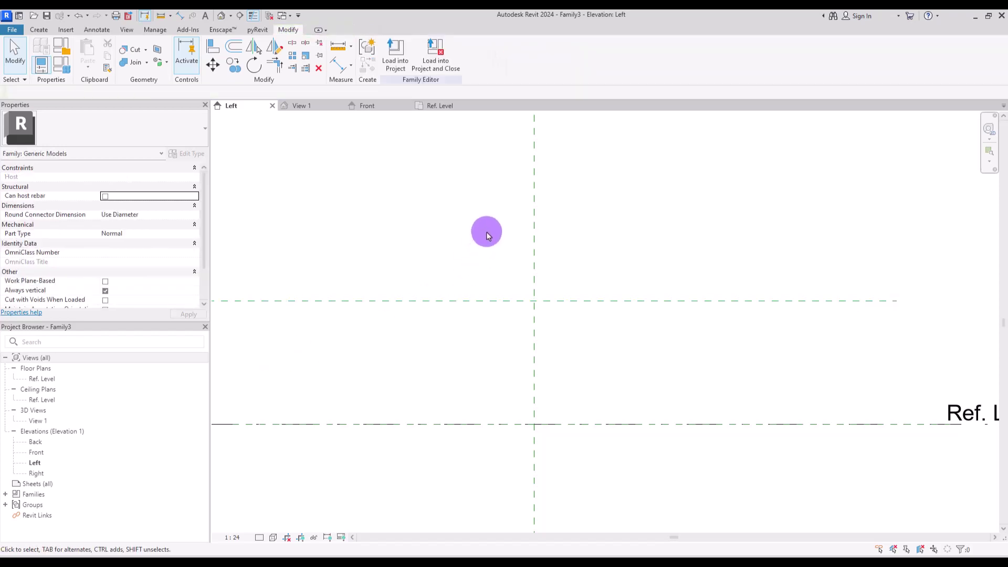
Start an extrusion and sketch a rectangle from the reference plane down to Ref. Level
click(38, 30)
click(87, 51)
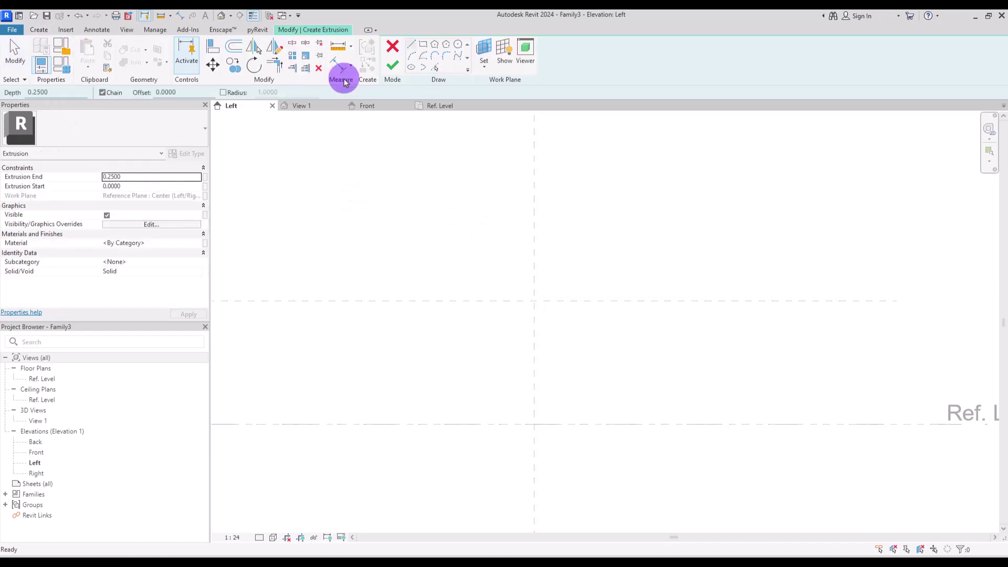
click(422, 46)
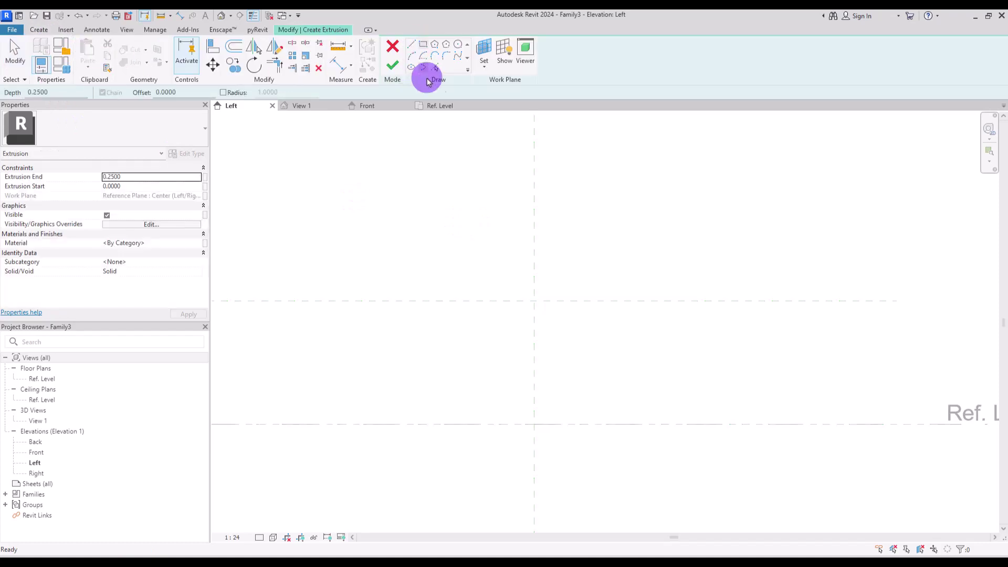
click(502, 301)
click(531, 390)
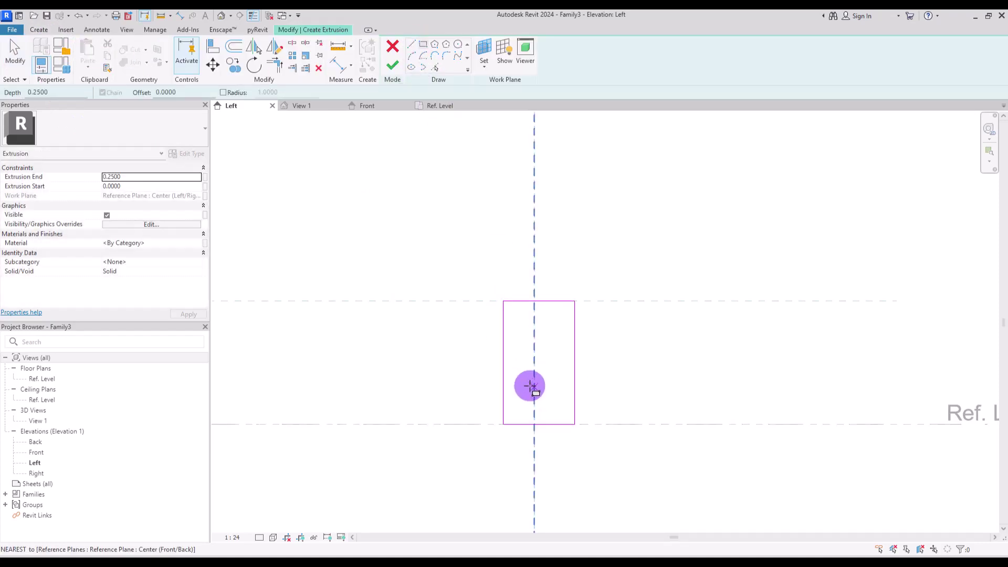
Add an EQ dimension about the centre line and an overall width dimension to the rectangle
click(341, 69)
click(503, 335)
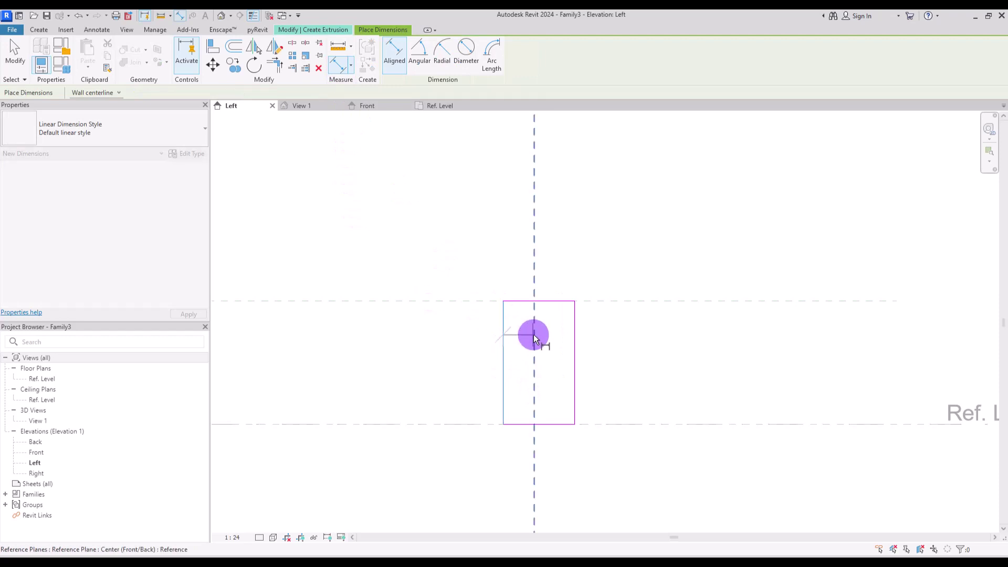
click(573, 331)
click(623, 245)
click(535, 183)
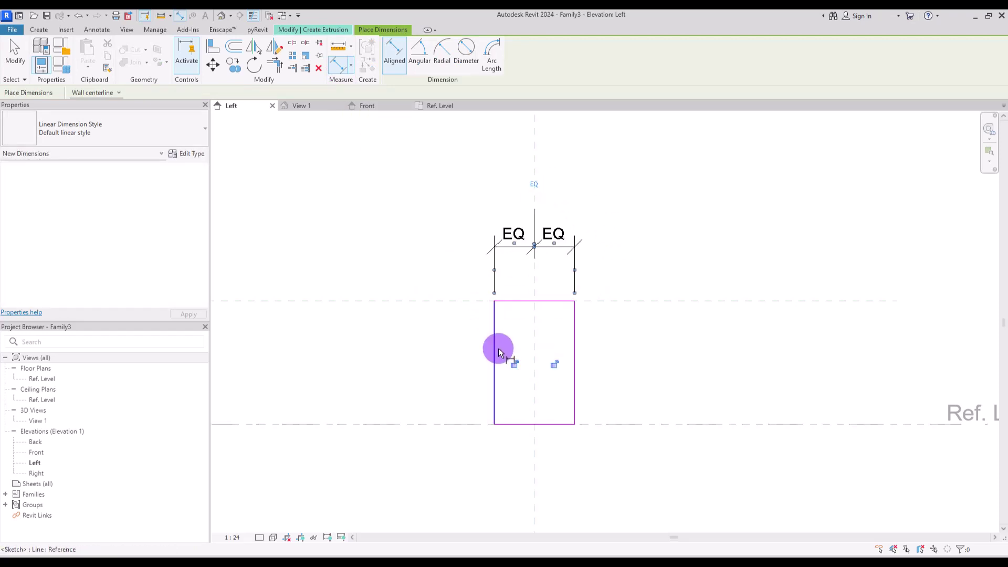
click(498, 352)
click(575, 333)
click(629, 205)
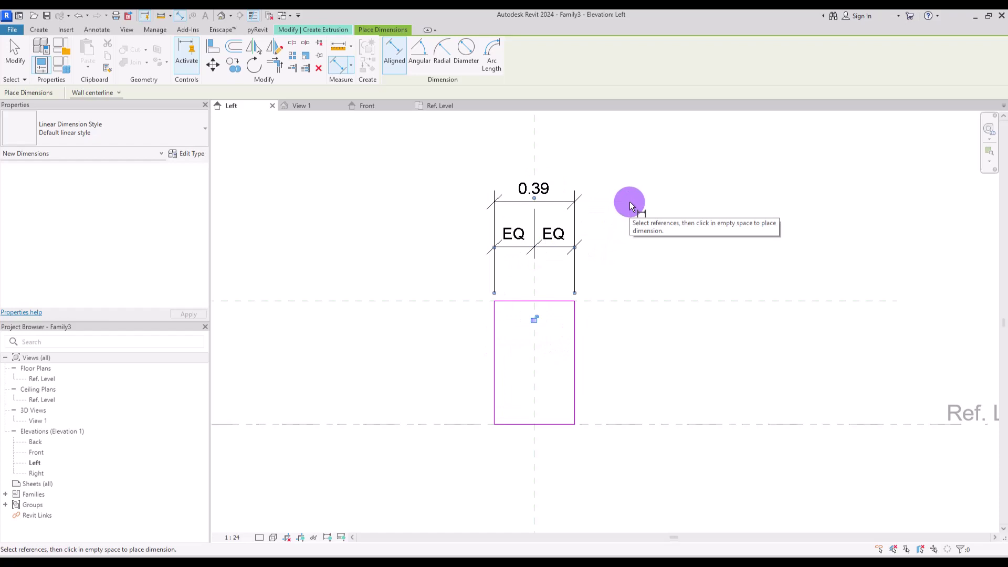
key(Escape)
key(Escape)
Narrow the rectangle to 0.22 wide by moving its right edge
click(574, 353)
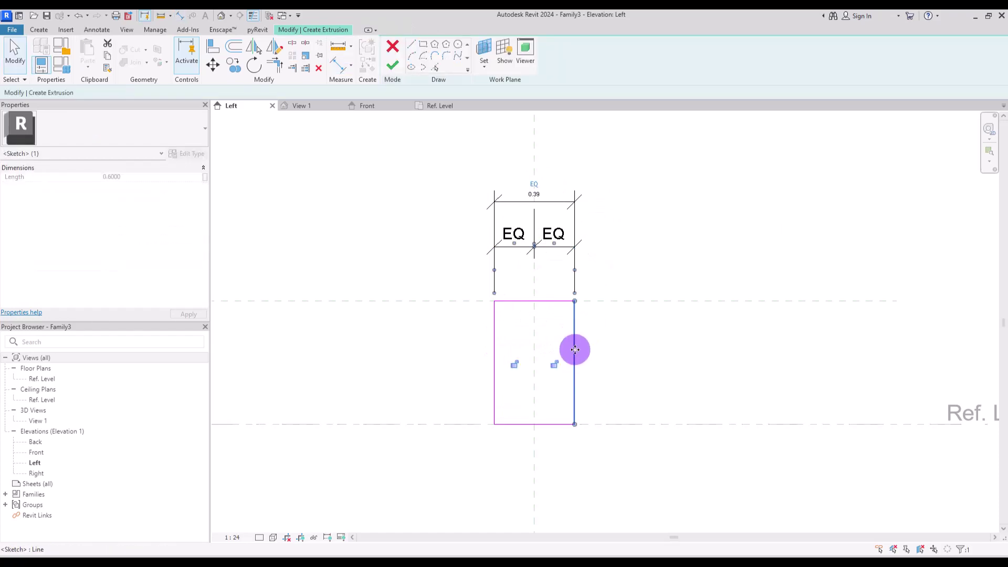
drag(563, 347, 558, 345)
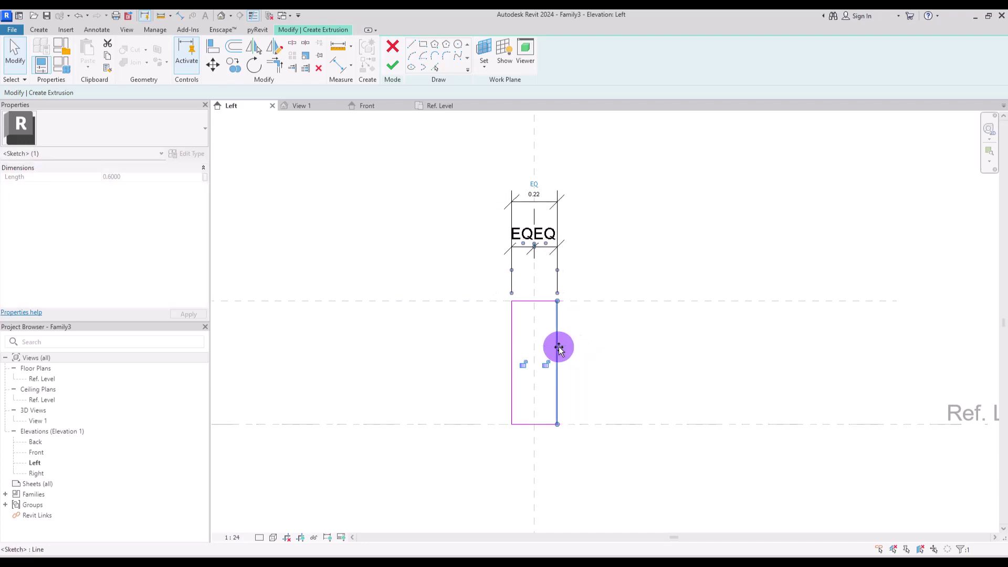
click(612, 214)
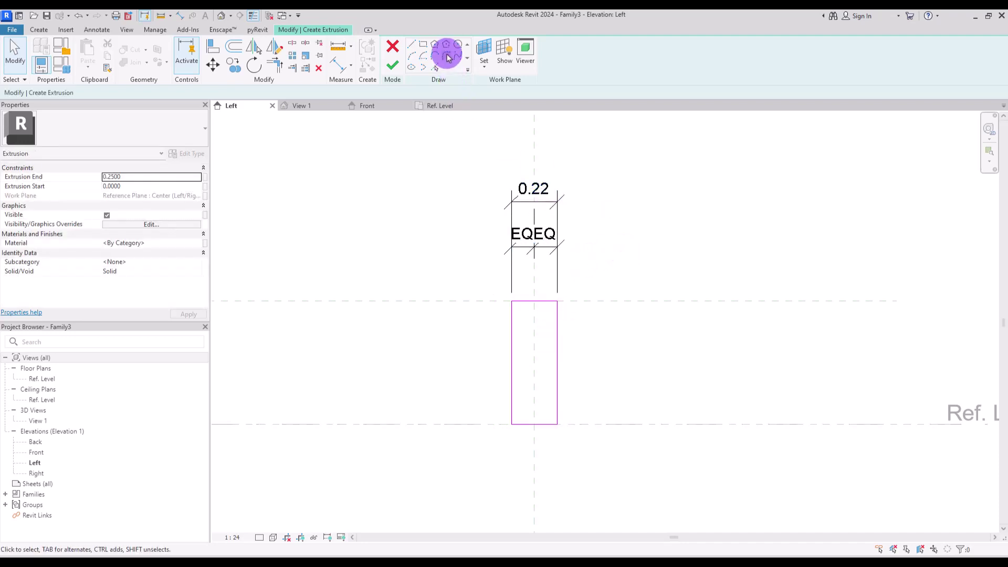
Fillet all four rectangle corners and finish the extrusion
click(447, 56)
scroll(513, 362, up, 3)
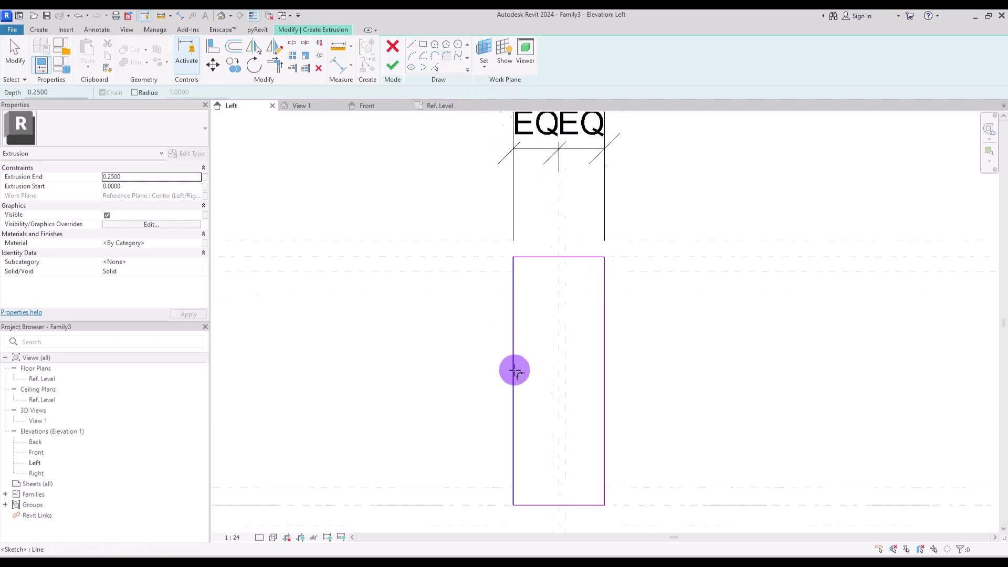
click(523, 242)
click(612, 249)
middle_drag(610, 422, 610, 315)
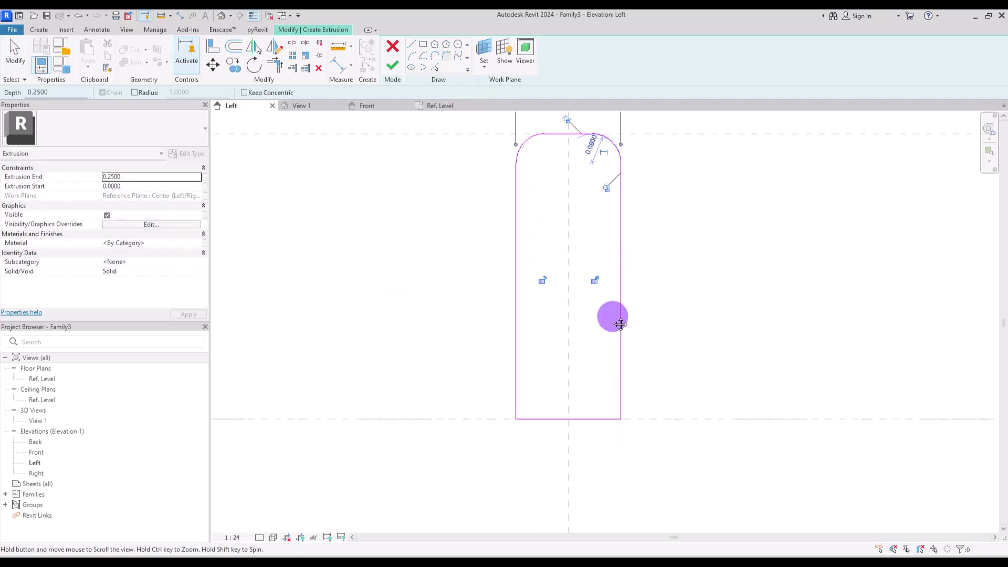
click(517, 407)
click(520, 418)
click(522, 405)
click(613, 418)
click(620, 410)
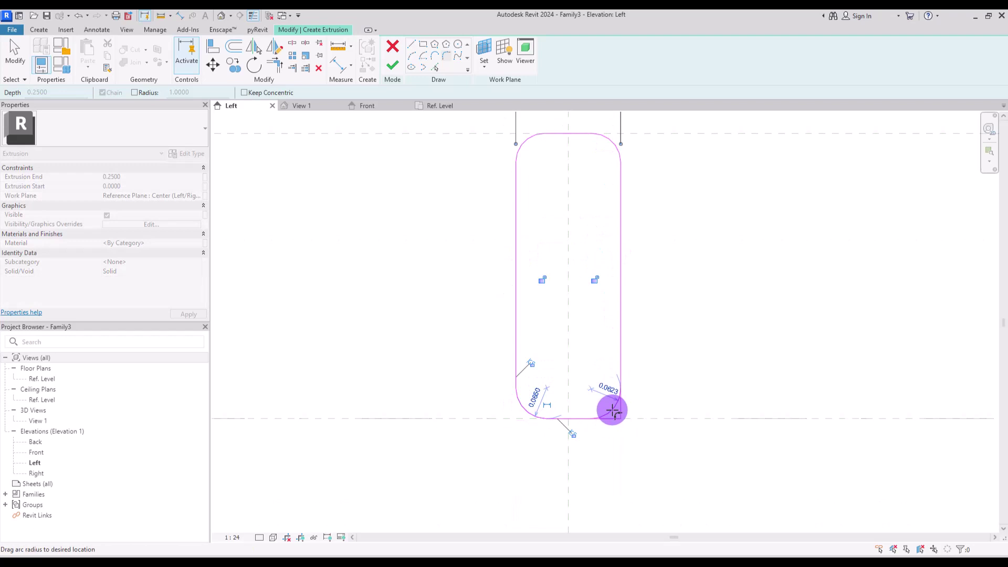
click(612, 410)
click(392, 65)
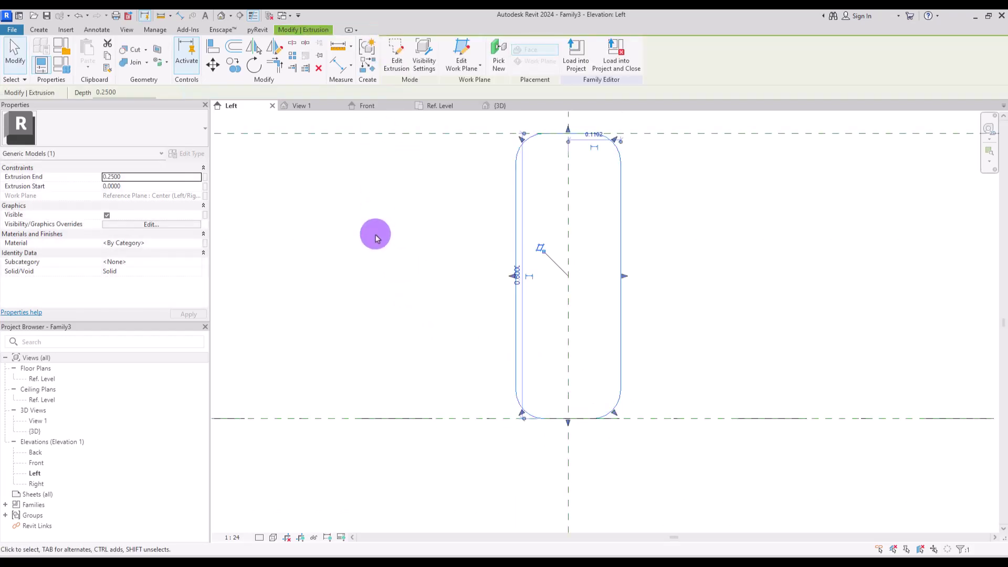
Set the extrusion depth from -0.07 to 0.07, check it in plan and 3D, then return to Left elevation
click(135, 181)
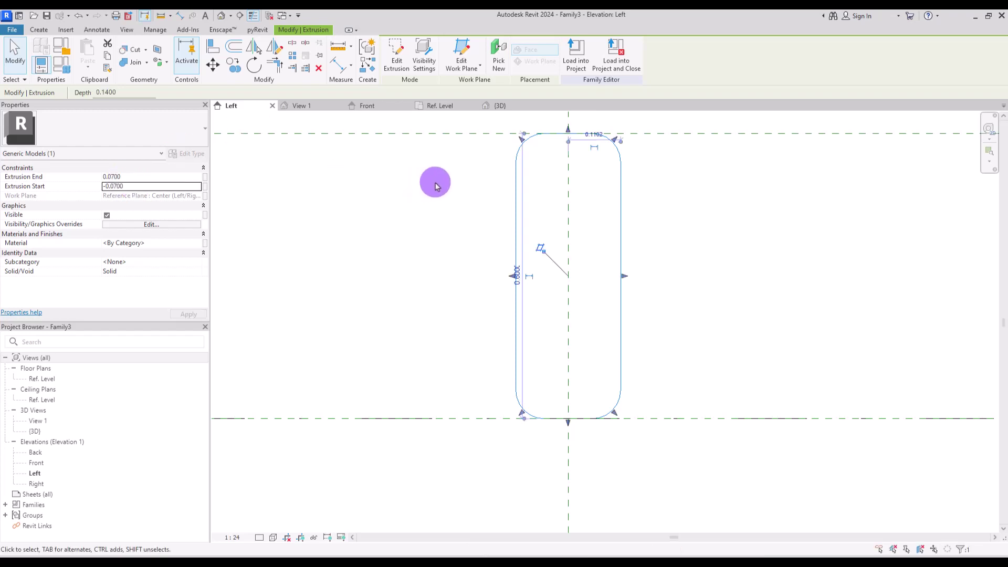
click(439, 106)
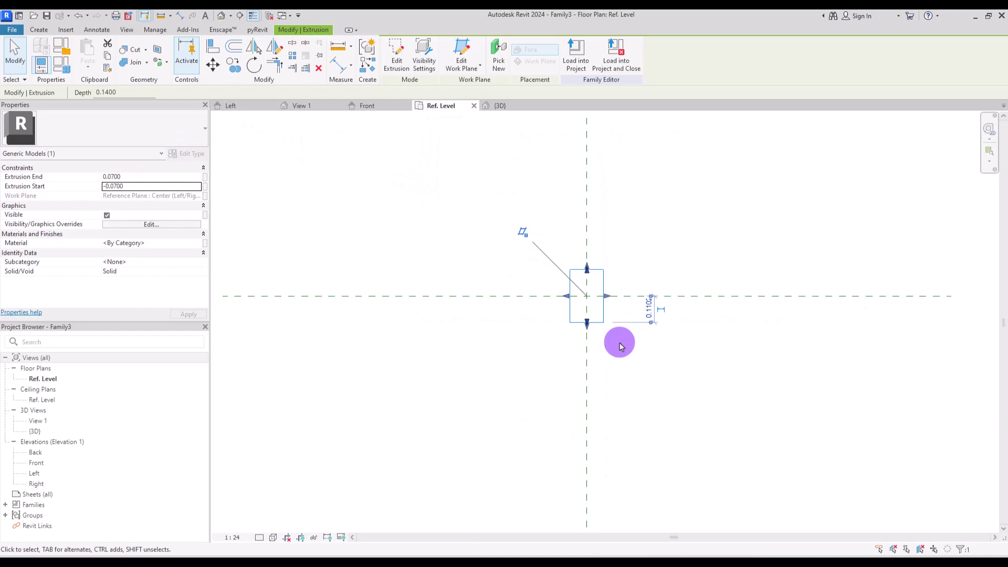
scroll(611, 299, up, 3)
click(491, 164)
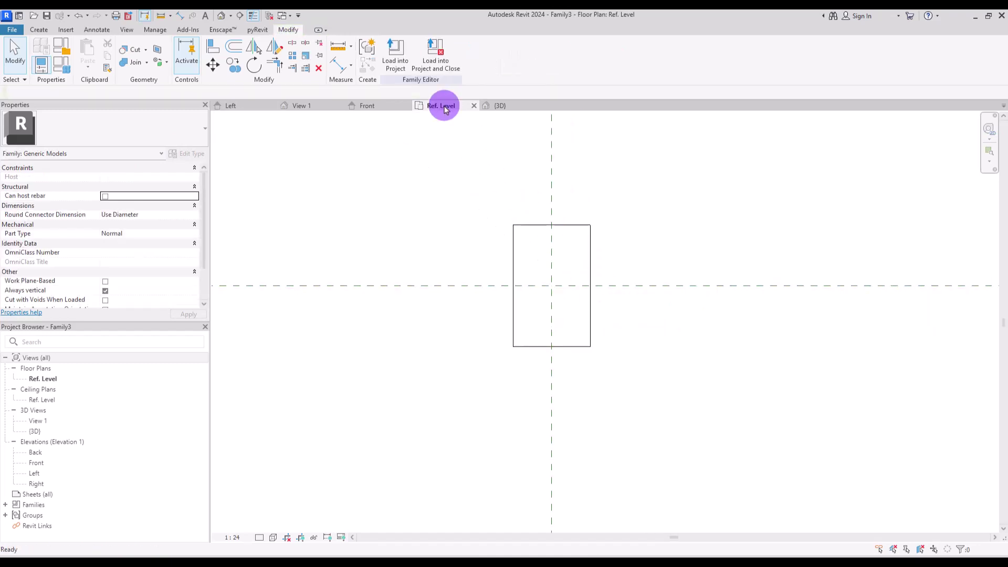
click(501, 105)
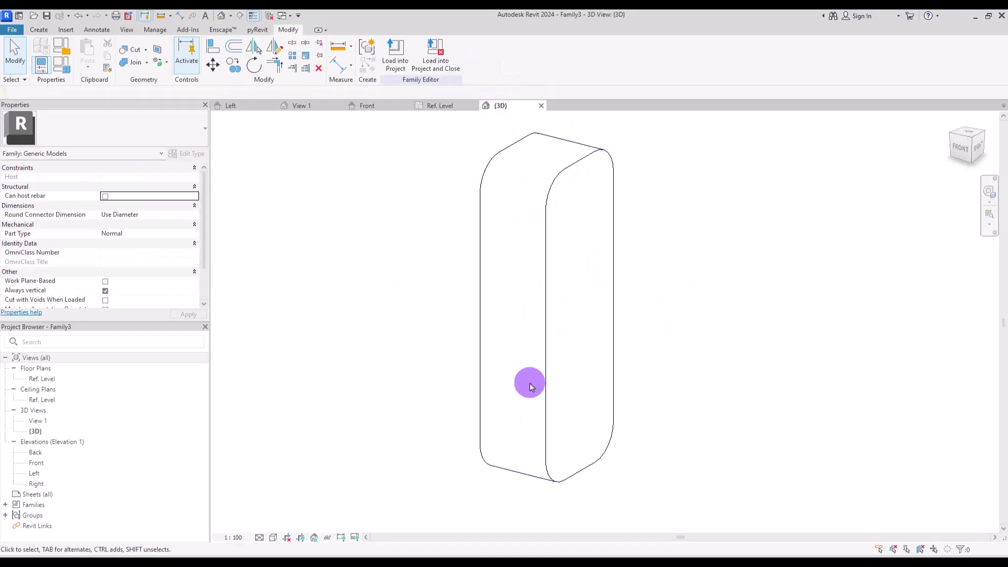
click(248, 108)
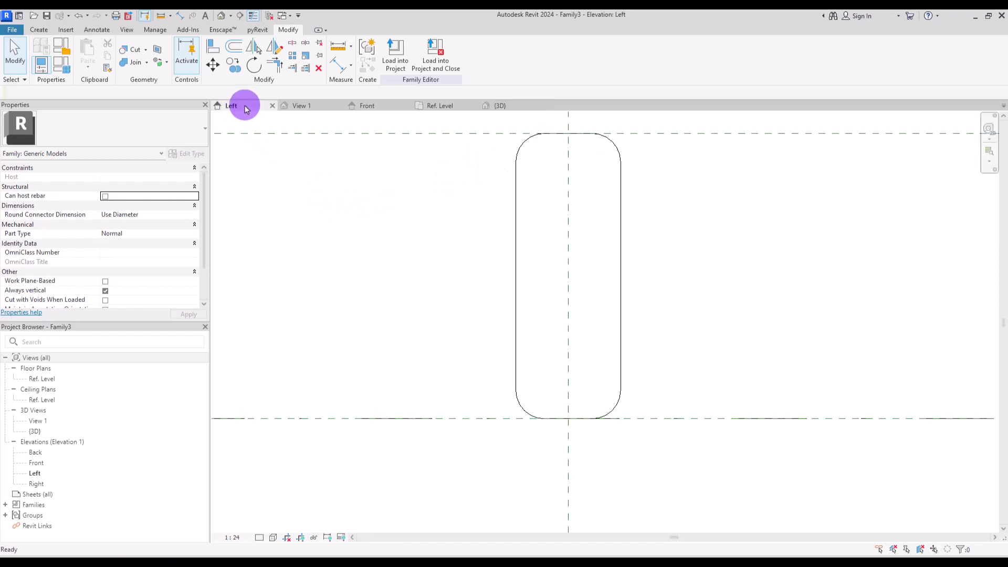
click(35, 30)
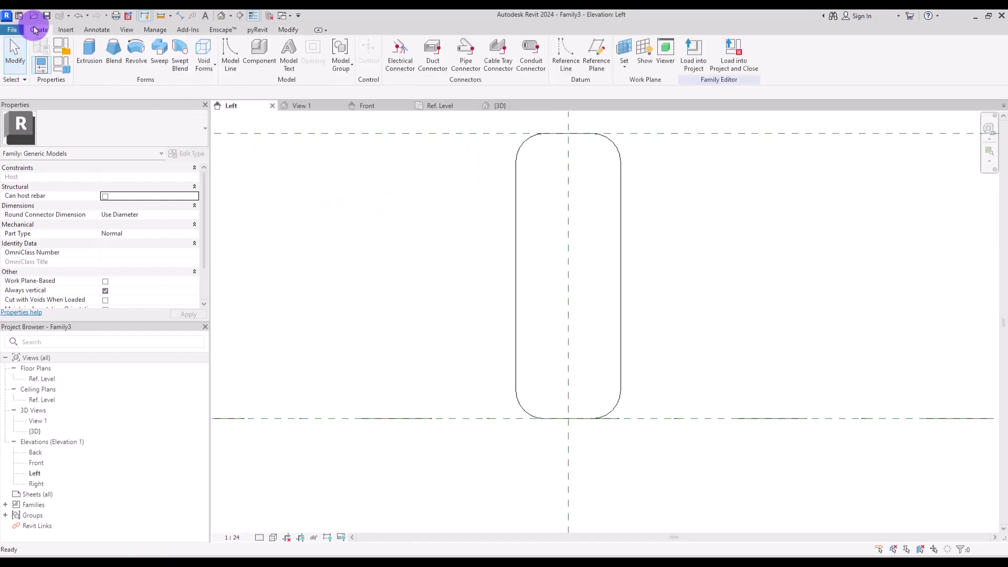
Pick the block's left, top and right edges plus corner arcs as the void sweep path, then edit the profile
click(209, 71)
click(217, 152)
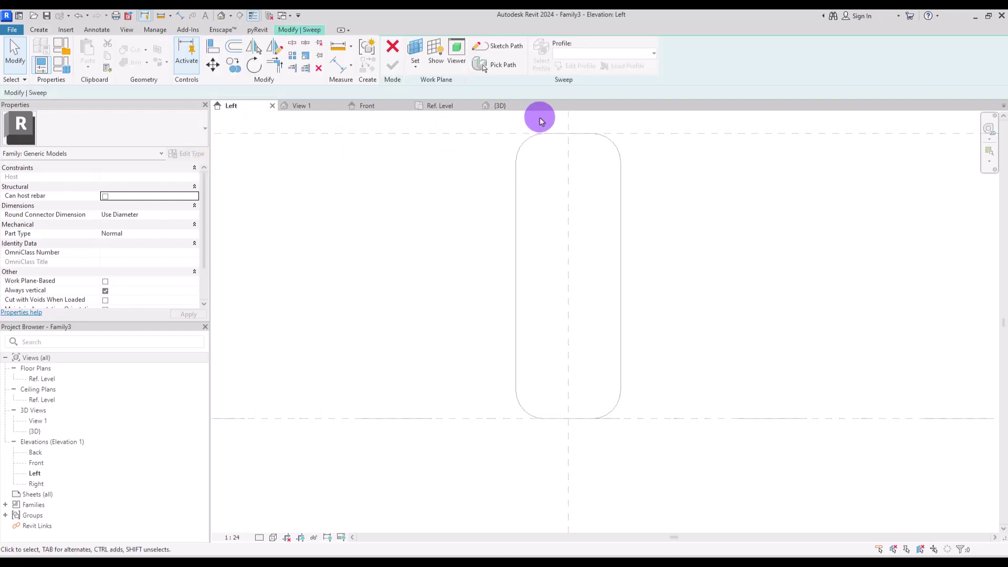
click(504, 65)
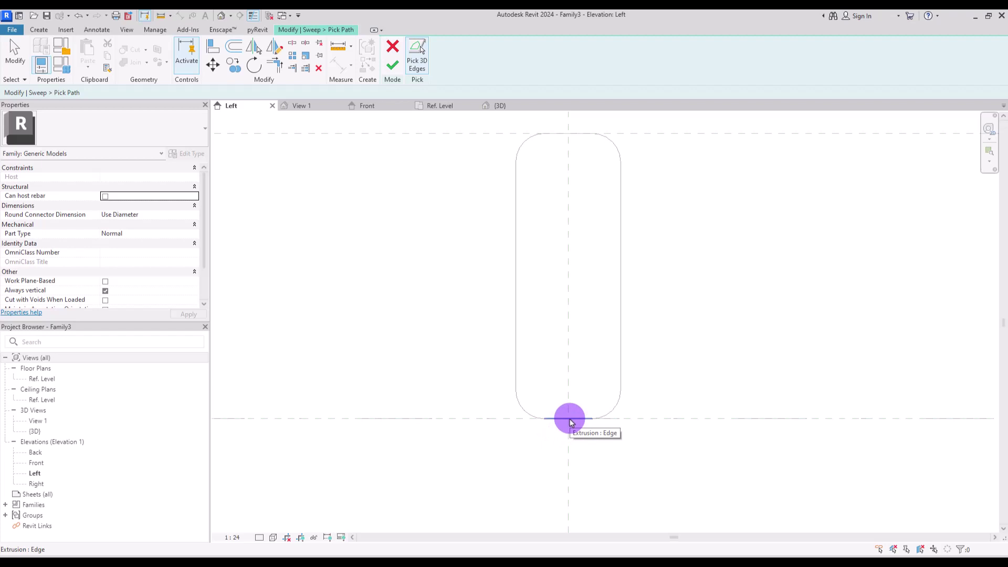
click(530, 414)
click(517, 342)
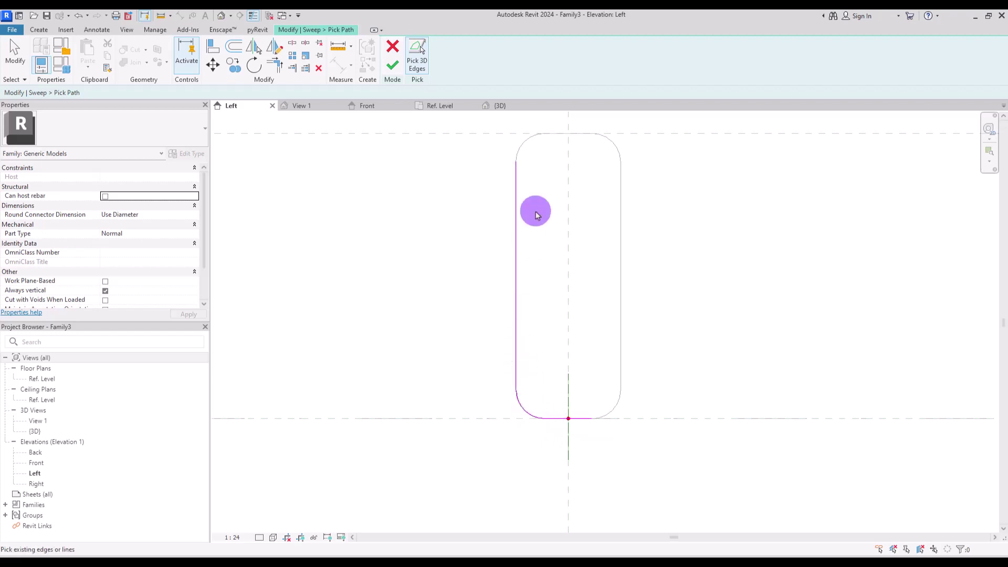
click(550, 135)
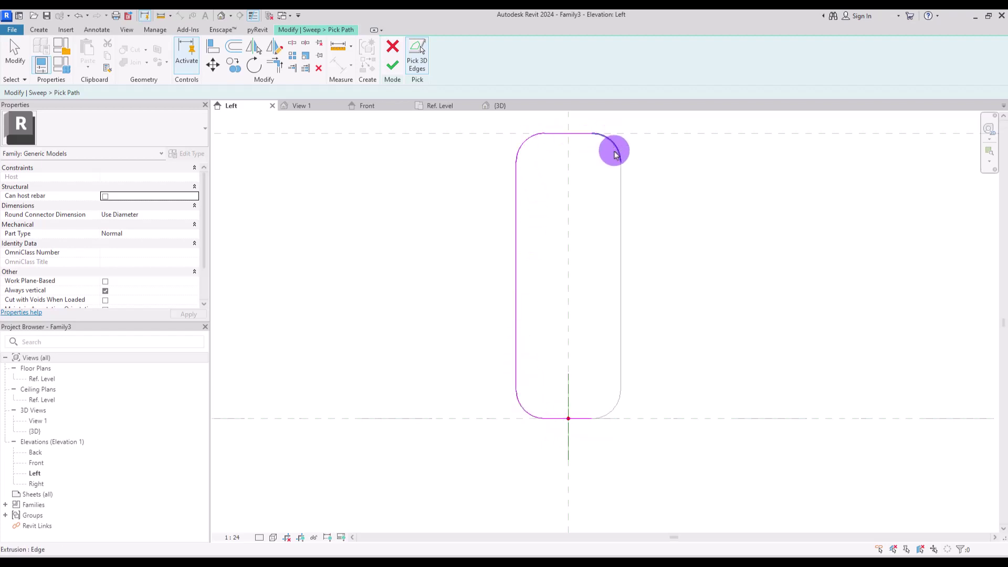
click(616, 153)
click(620, 188)
click(618, 411)
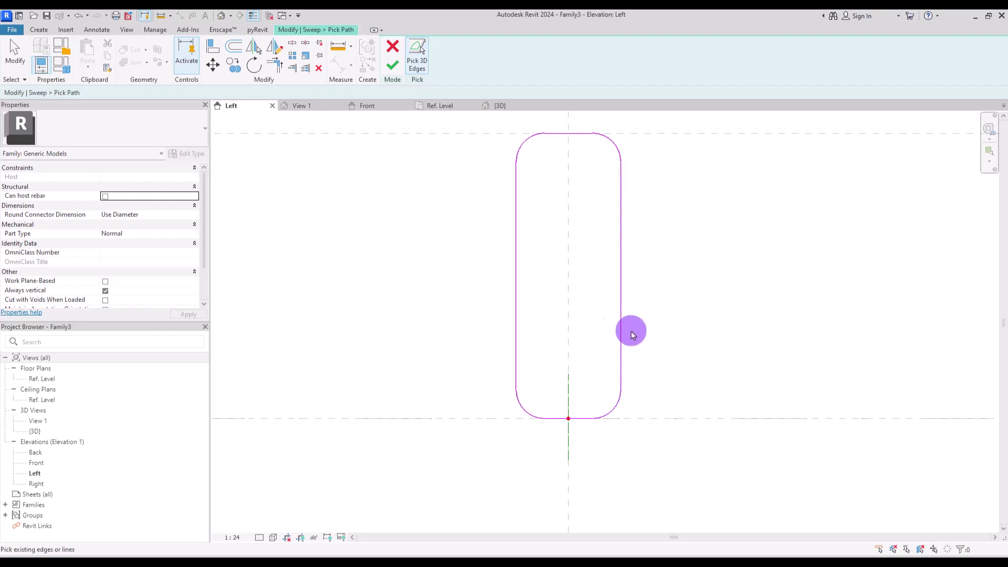
click(393, 67)
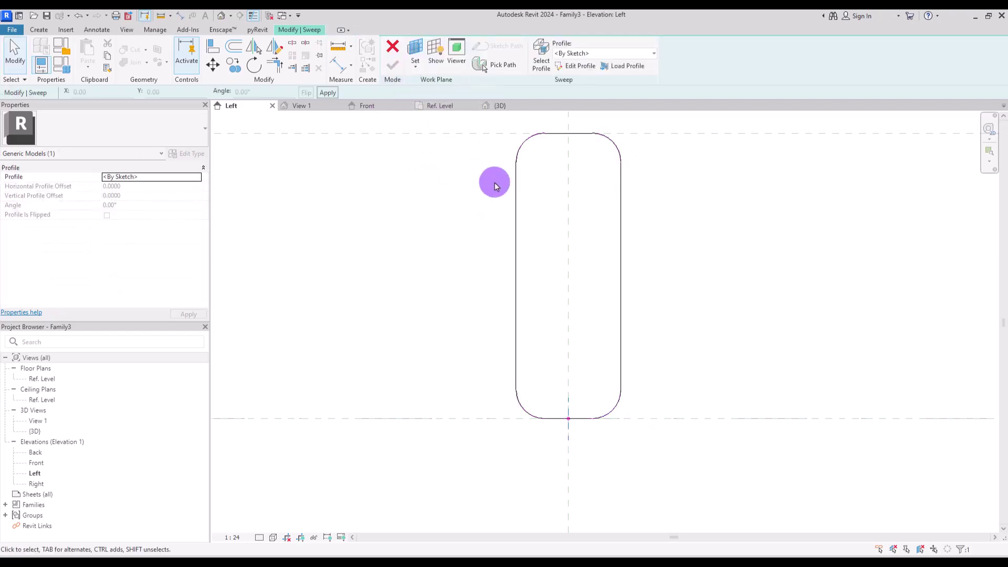
click(579, 66)
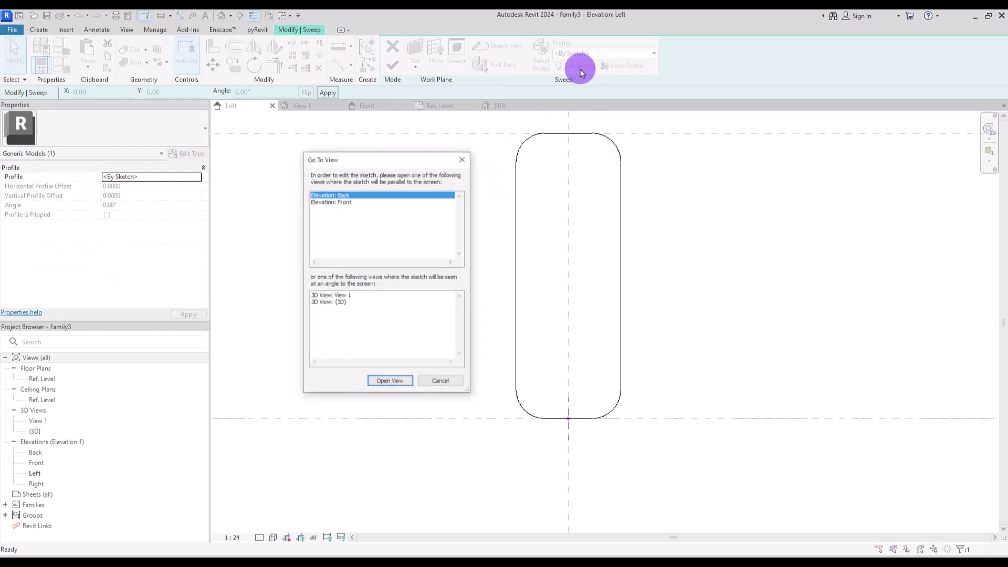
Sketch a small profile rectangle at the plane intersection in the Front elevation
double_click(344, 202)
click(426, 48)
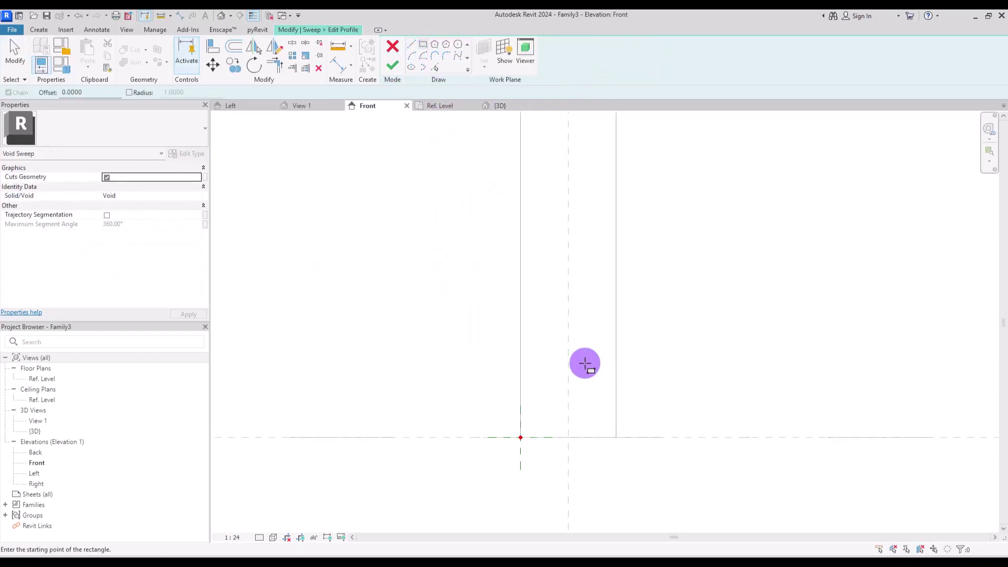
scroll(546, 430, up, 3)
click(484, 445)
click(570, 357)
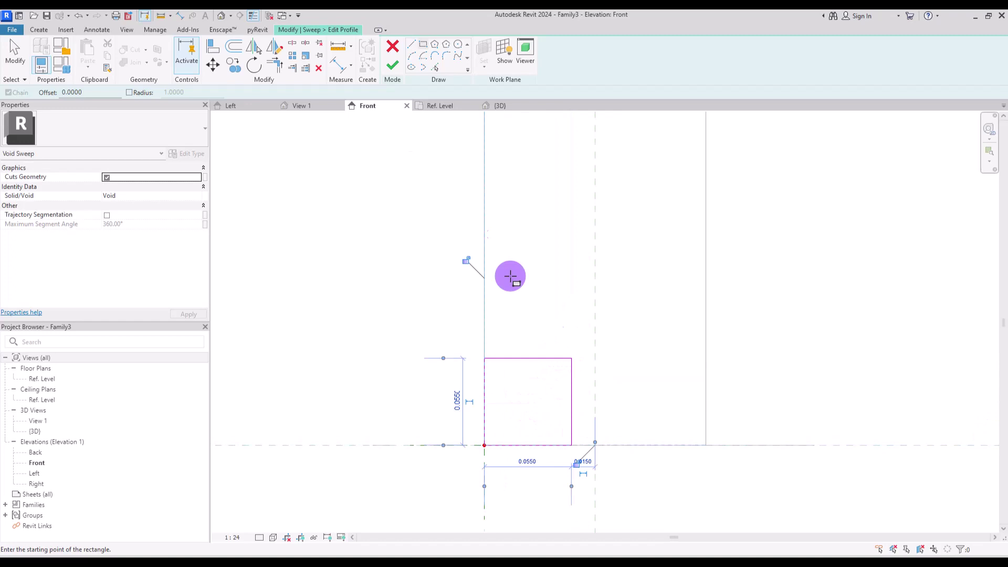
Fillet the rectangle's bottom-left corner and set the arc radius to 0.03
click(445, 58)
click(499, 444)
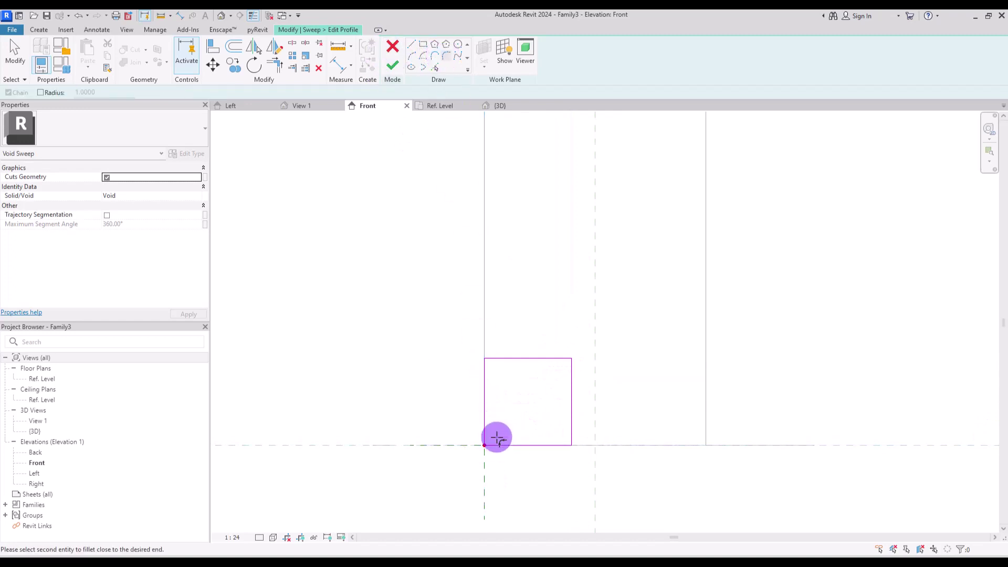
click(485, 420)
click(494, 420)
key(Escape)
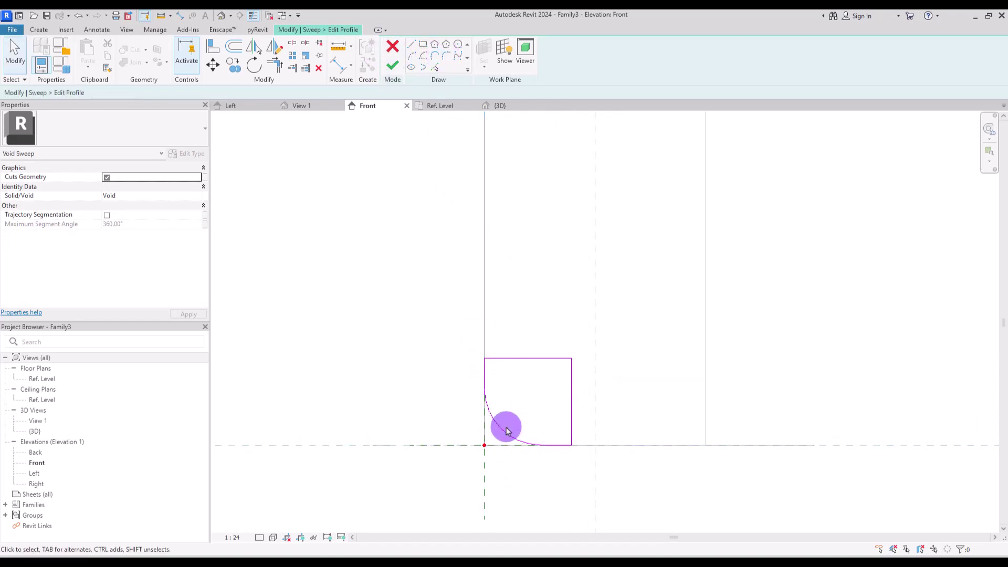
click(508, 431)
click(524, 410)
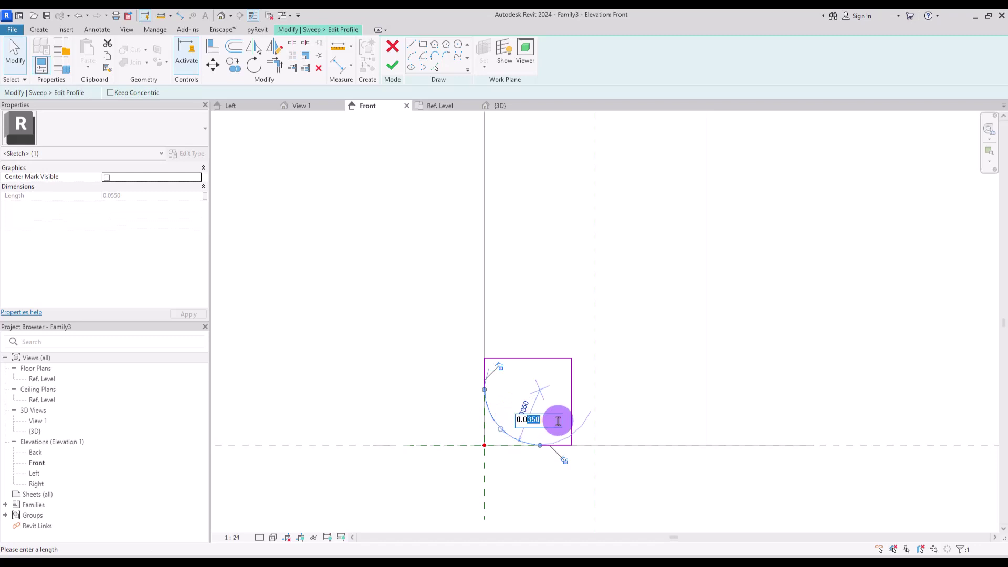
key(Return)
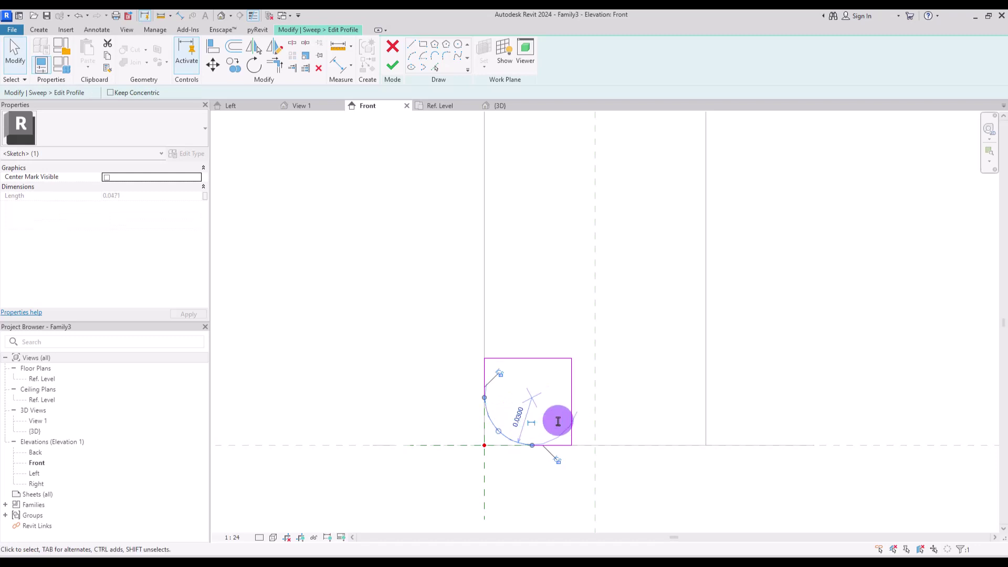
Replace the top and right lines with new lines closing the profile, and finish the profile
drag(592, 328, 555, 382)
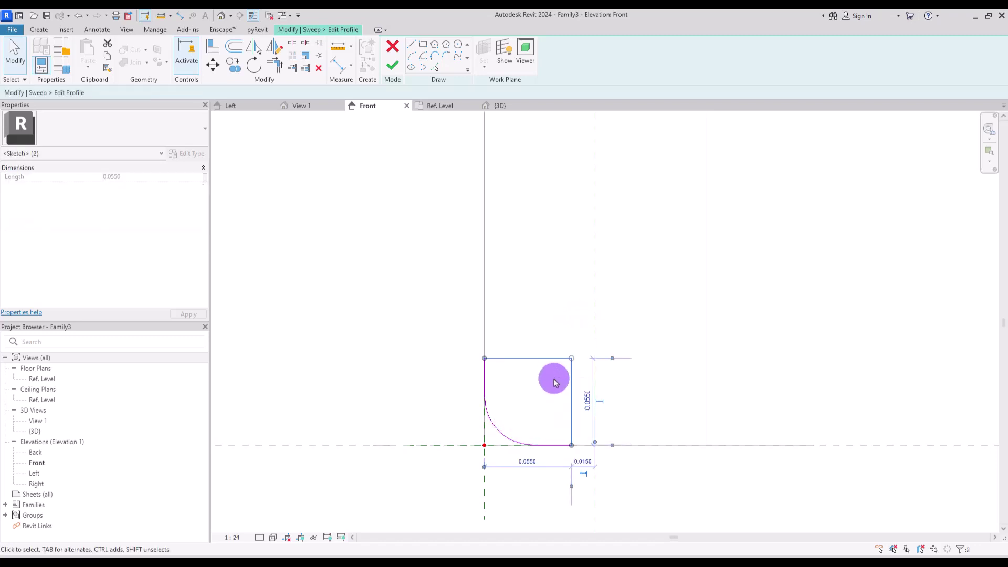
key(Delete)
click(411, 44)
click(484, 358)
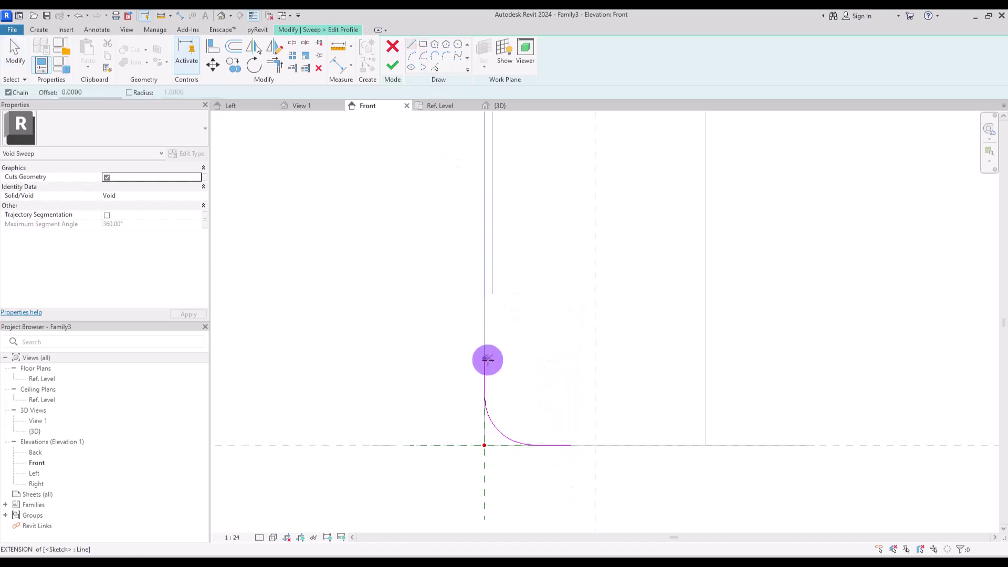
click(461, 358)
click(460, 483)
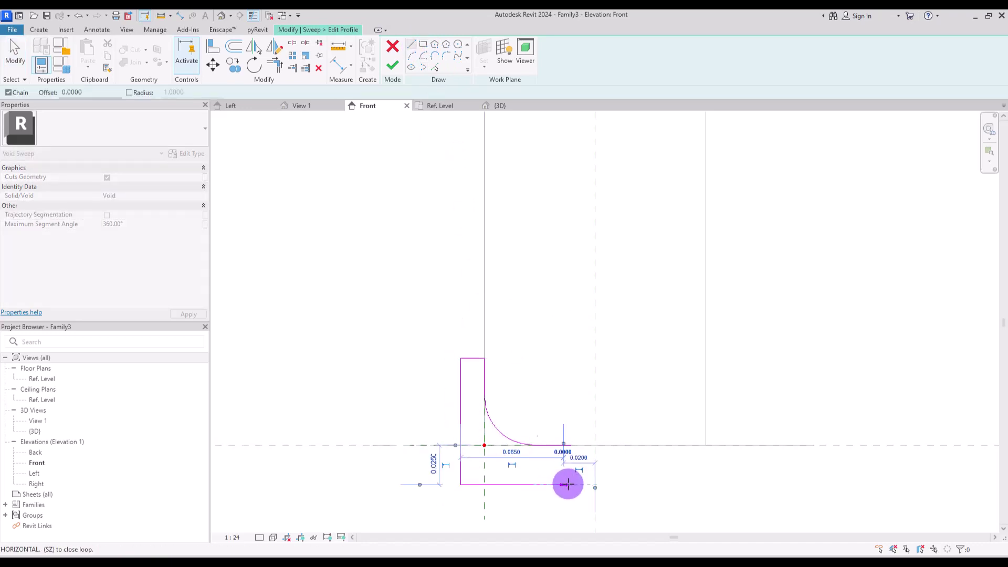
click(564, 484)
click(392, 65)
Finish the void sweep
click(392, 65)
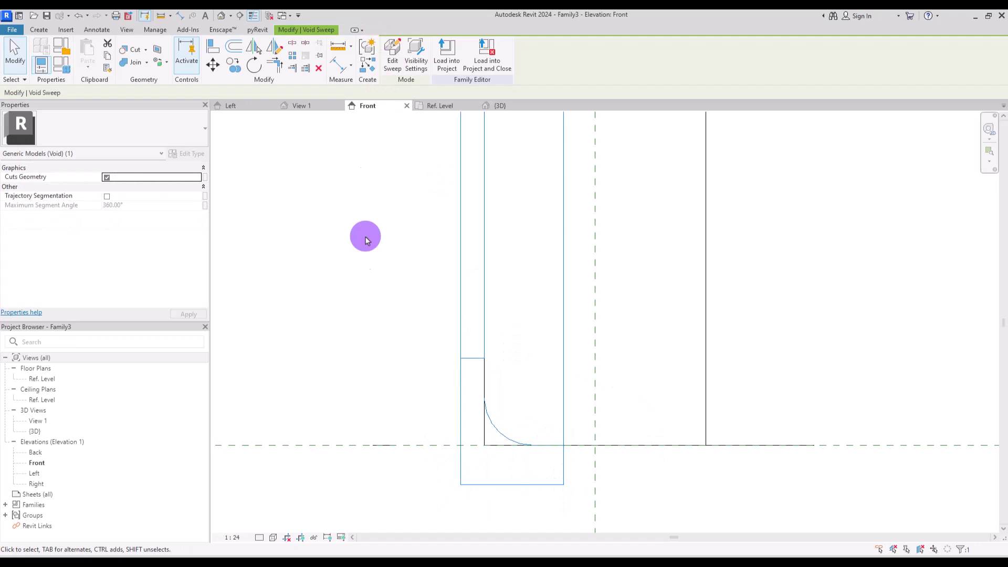
scroll(368, 294, down, 4)
scroll(418, 158, up, 2)
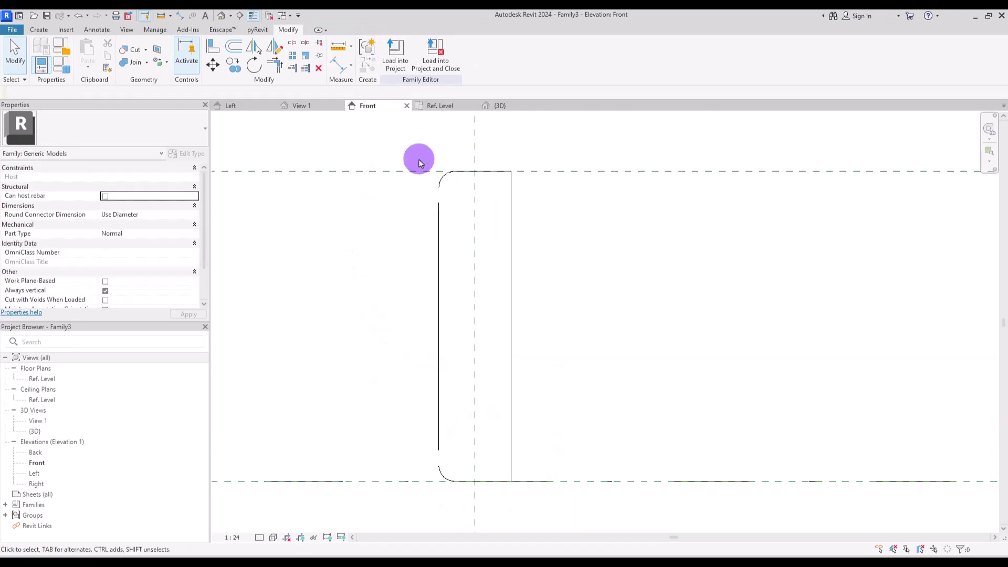
scroll(472, 294, down, 2)
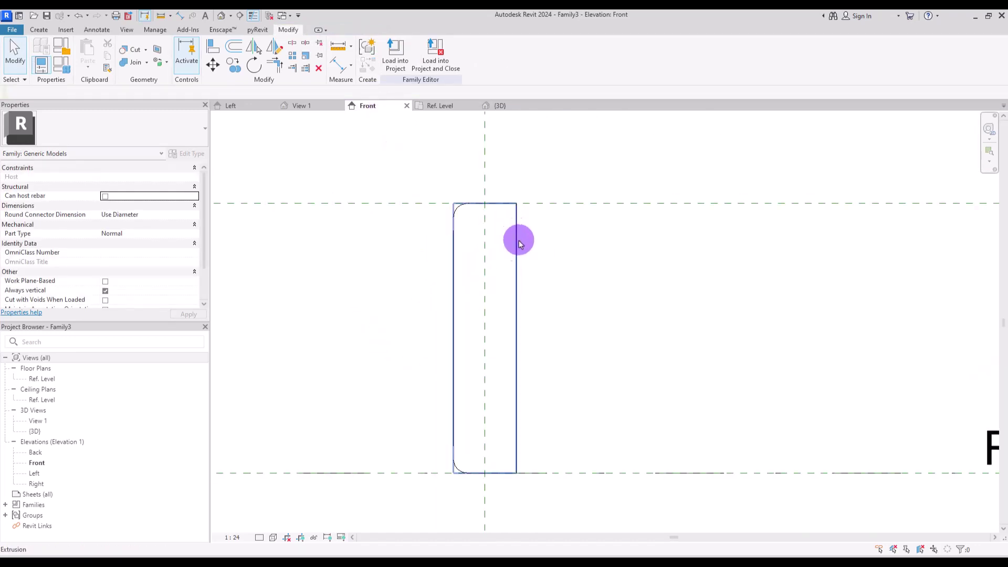
Mirror the void sweep across the center plane in the Ref. Level plan
click(431, 106)
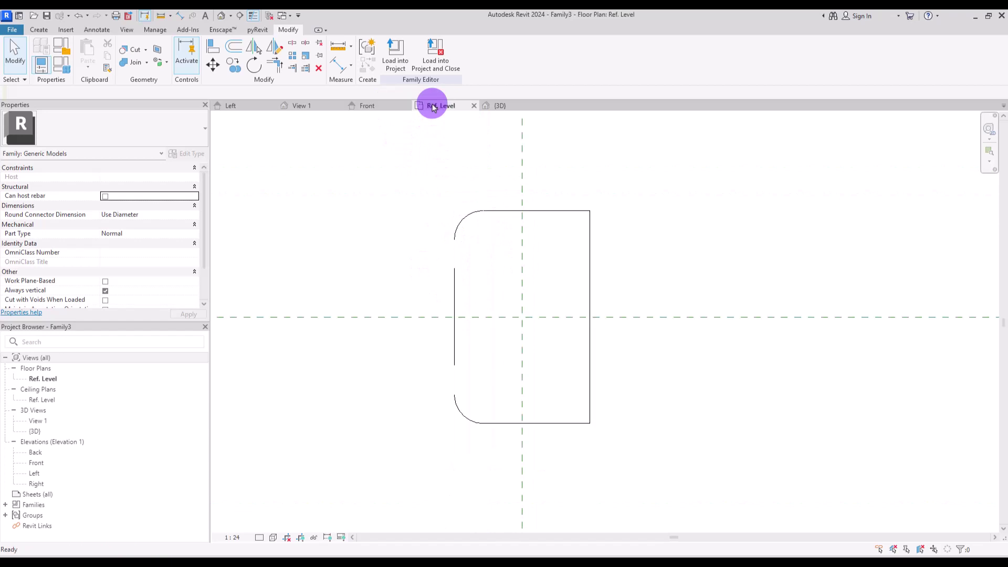
click(462, 224)
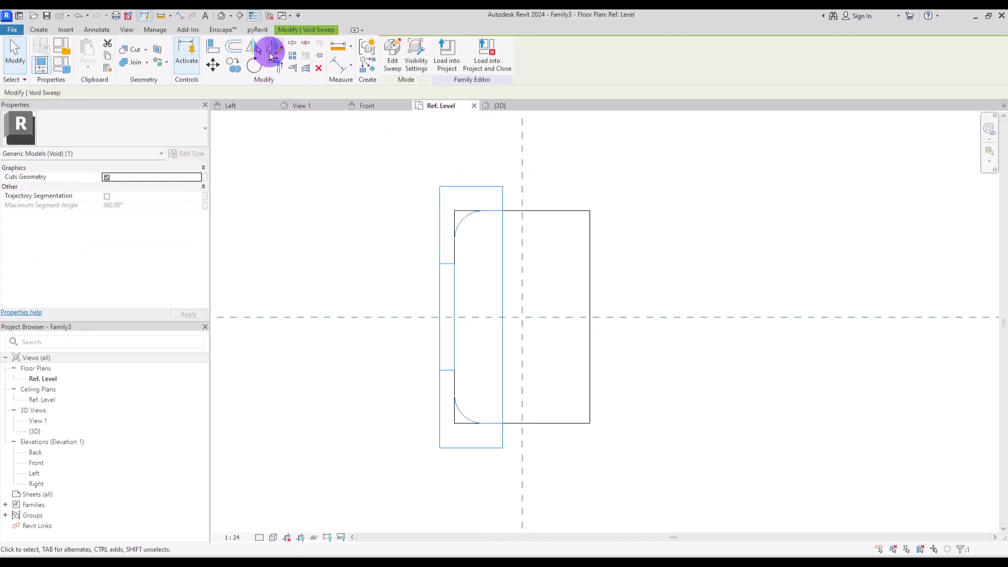
click(274, 48)
click(520, 132)
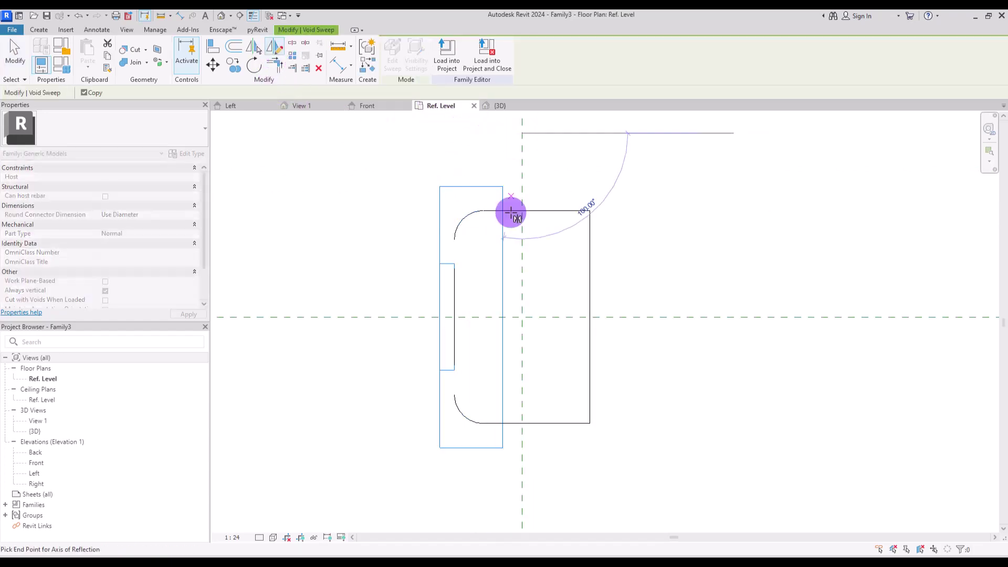
click(522, 495)
key(Escape)
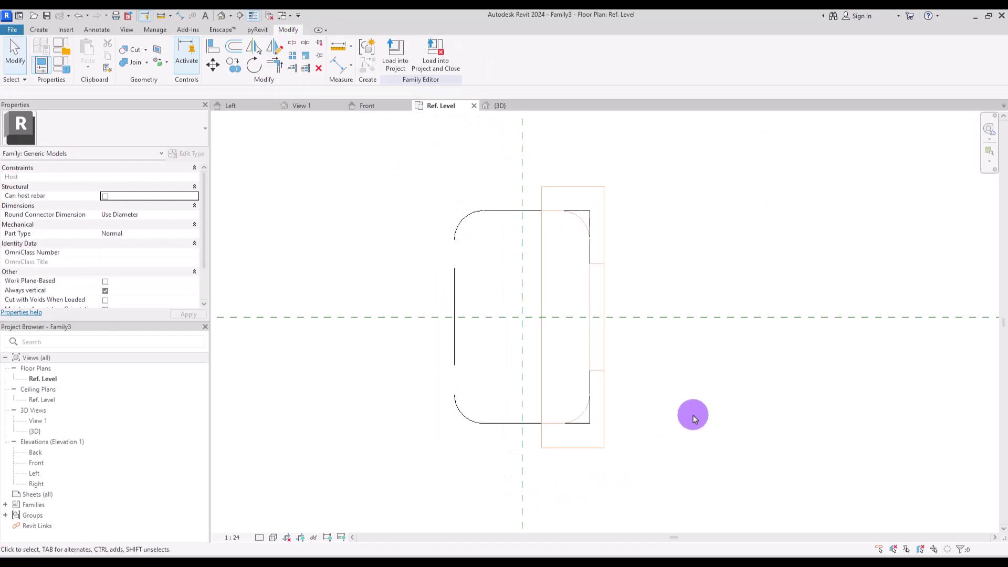
Cut the solid block with the void and show the {3D} view
click(126, 52)
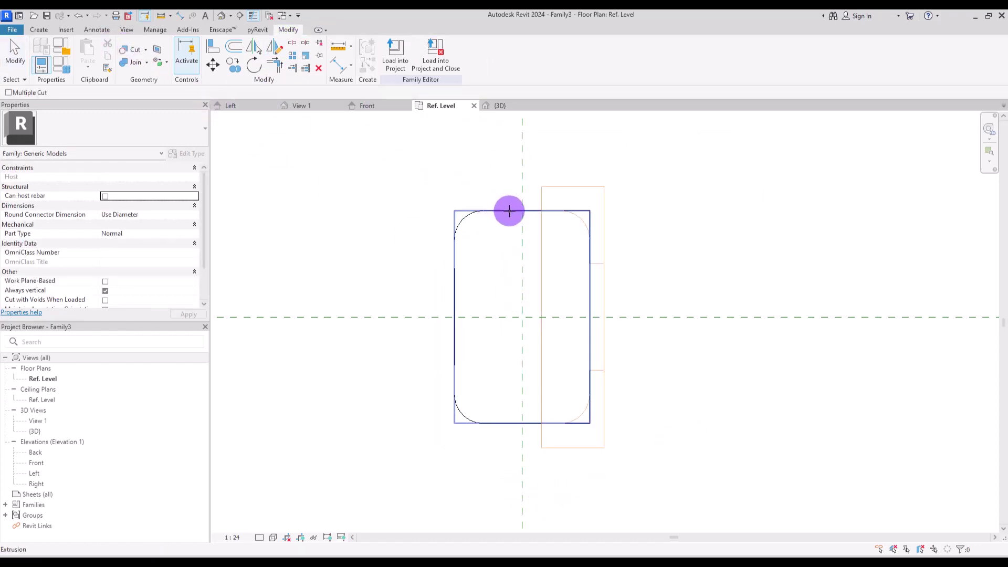
click(508, 210)
click(563, 189)
click(517, 111)
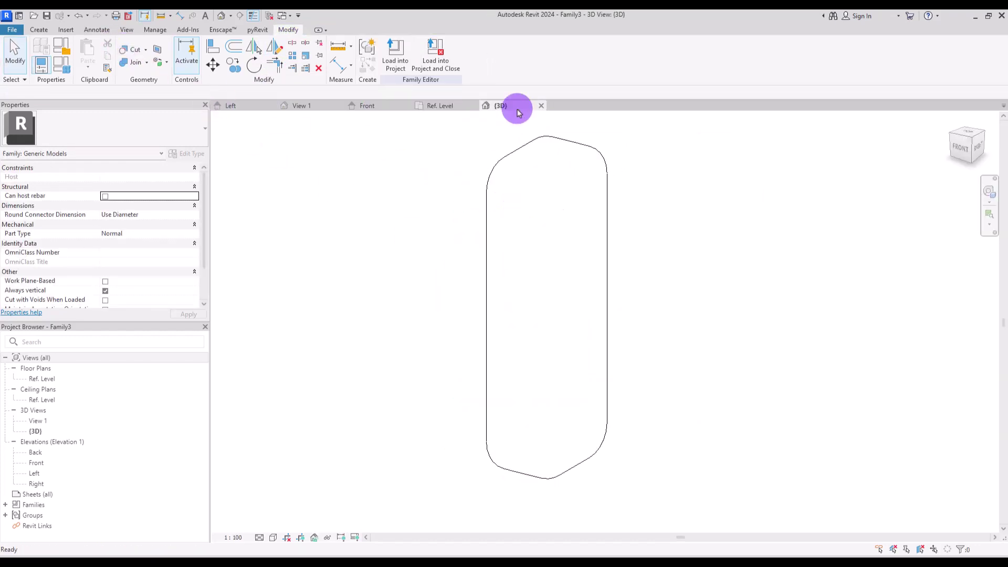
Switch the 3D view to Shaded and orbit toward the block's front
click(274, 538)
click(302, 493)
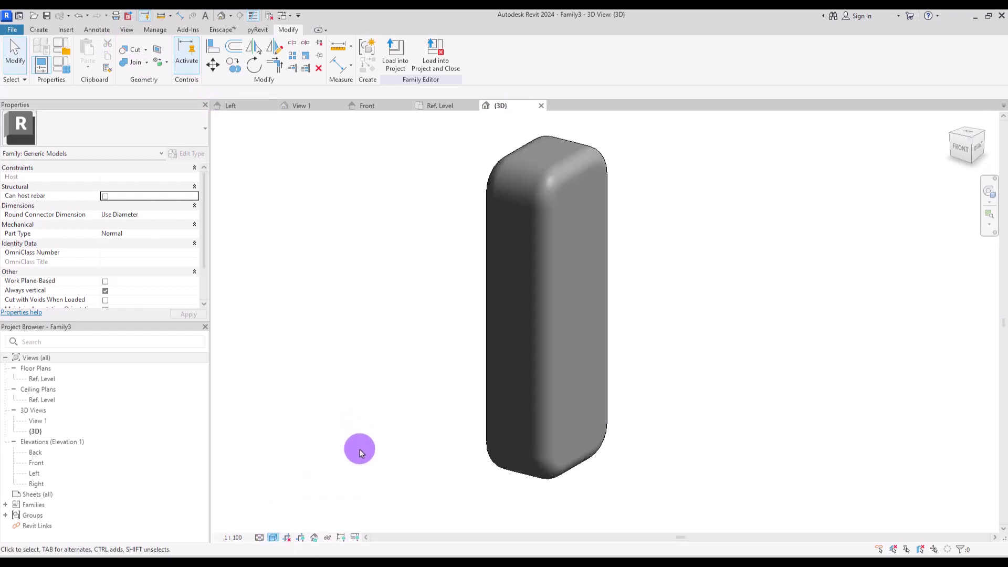
mouse_move(353, 455)
shift+middle_down()
mouse_move(535, 421)
mouse_move(387, 431)
mouse_move(344, 454)
shift+middle_up()
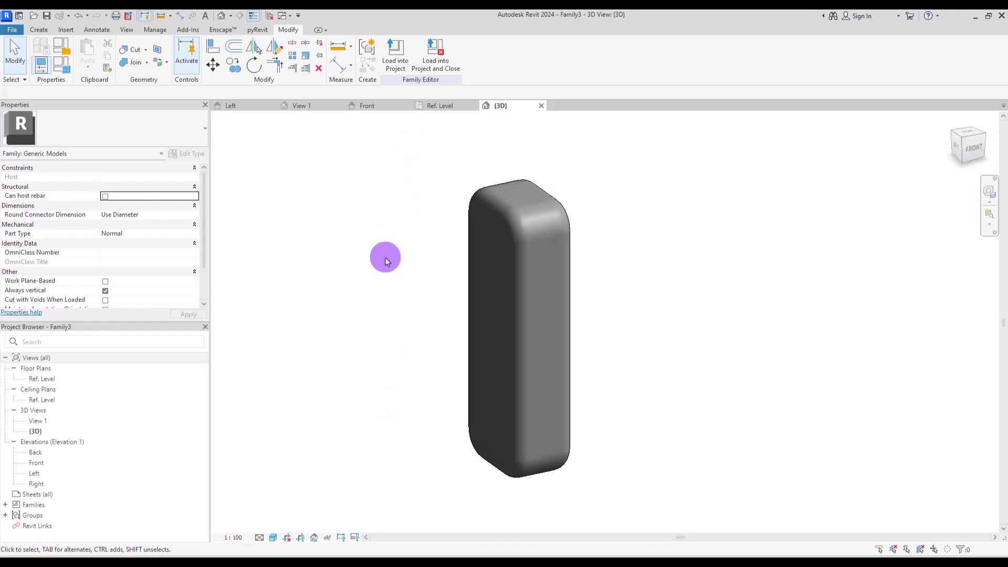
Link the extrusion's material to a new type parameter named Material
click(509, 180)
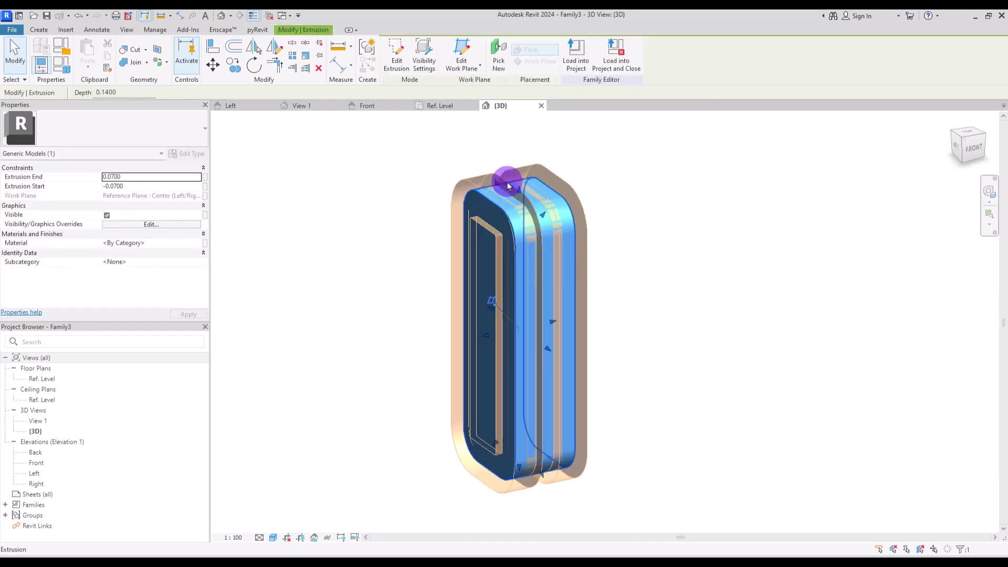
click(205, 243)
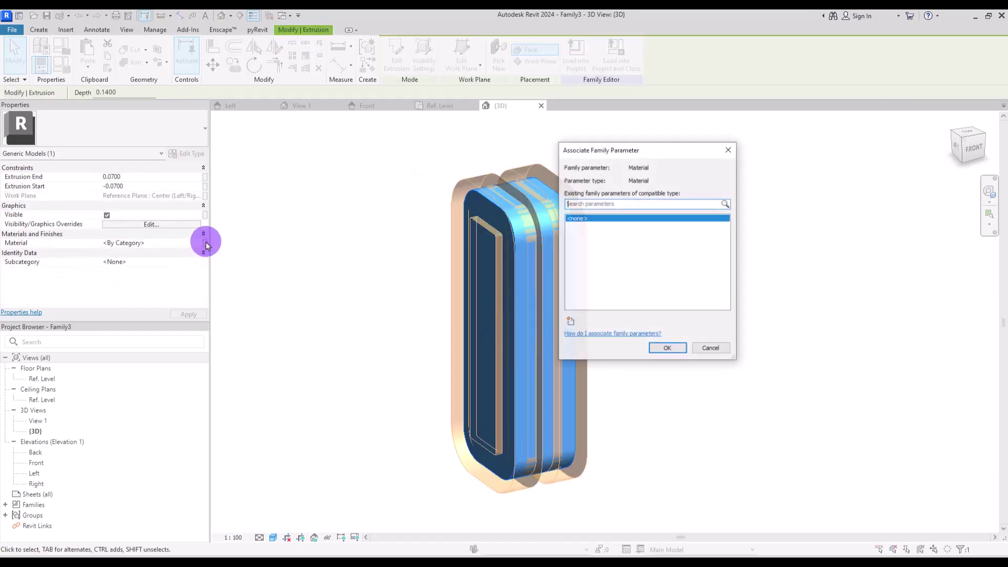
click(570, 320)
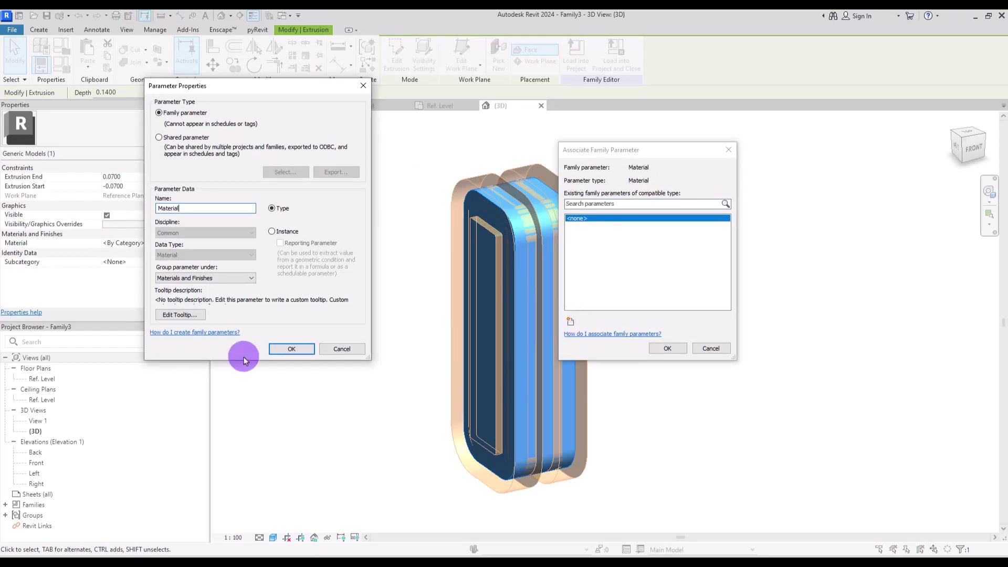
click(291, 348)
Confirm the material association and save the family as A.rfa
click(668, 348)
key(Escape)
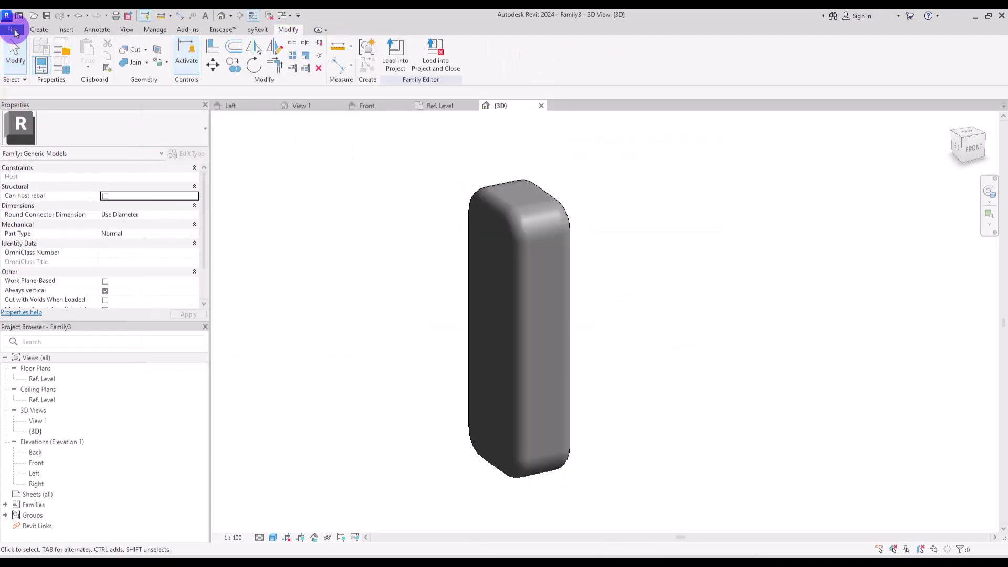
click(14, 33)
mouse_move(14, 151)
click(157, 118)
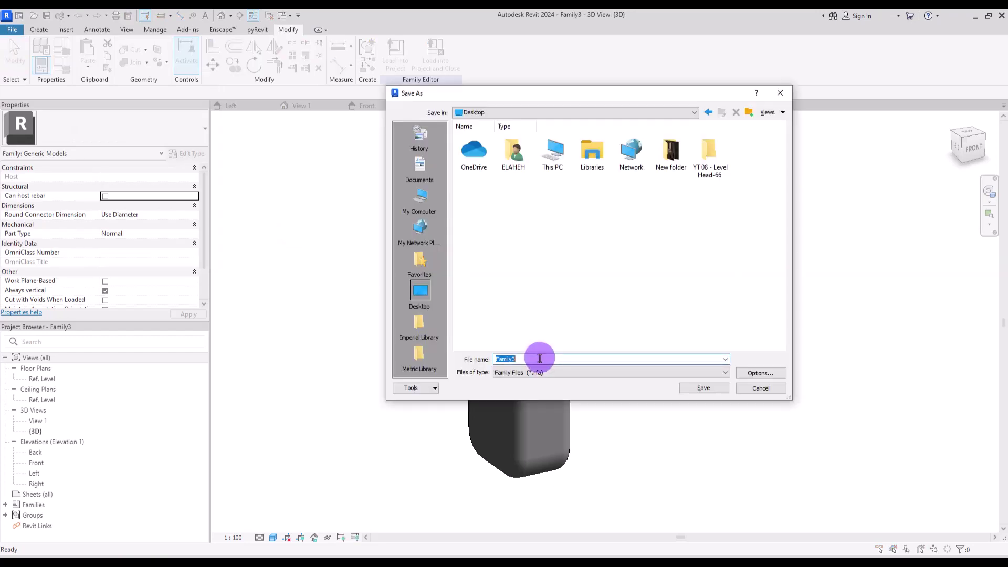
text(A)
key(Return)
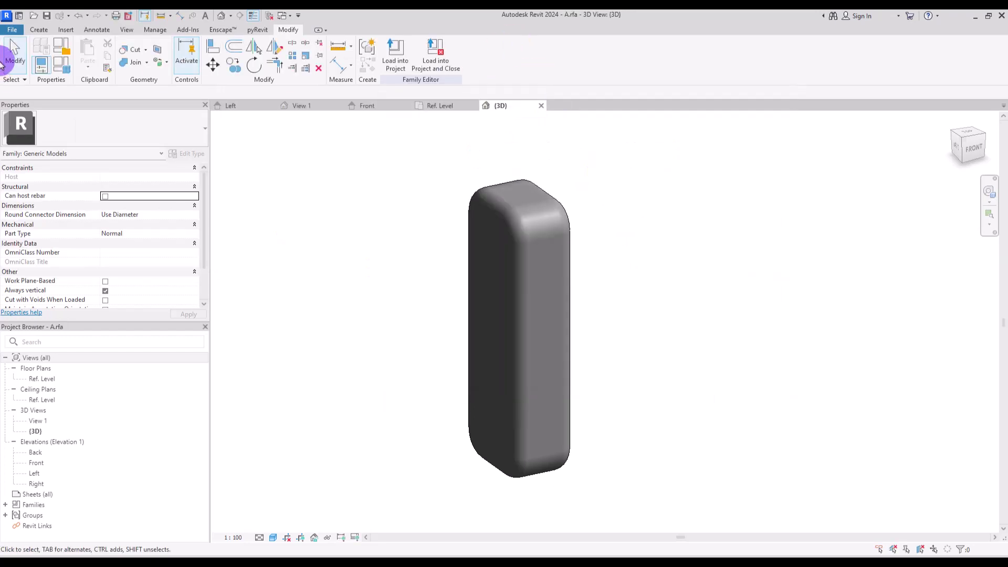
Create a new family, Family4, from the Generic Model template
click(13, 31)
mouse_move(68, 71)
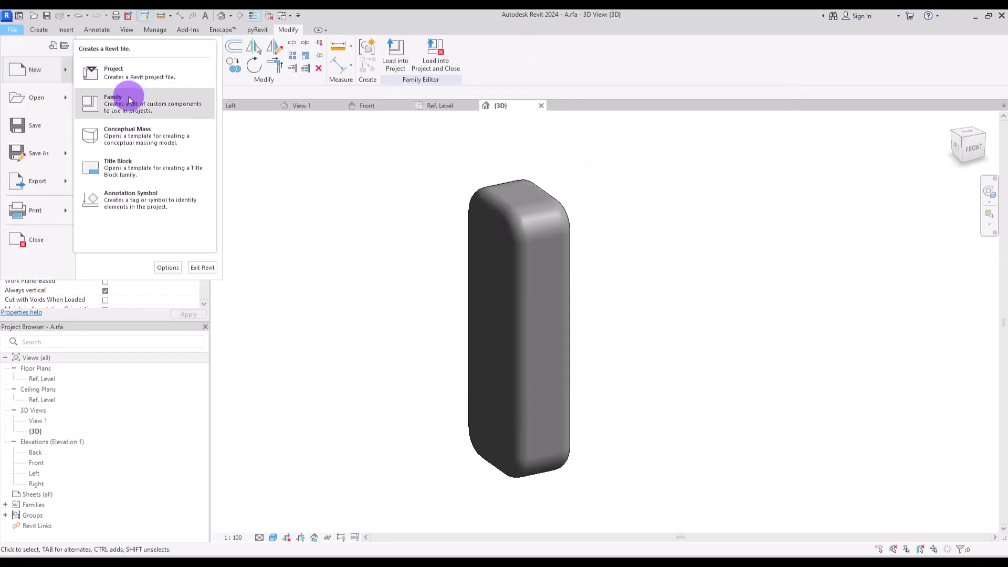
click(128, 97)
double_click(254, 441)
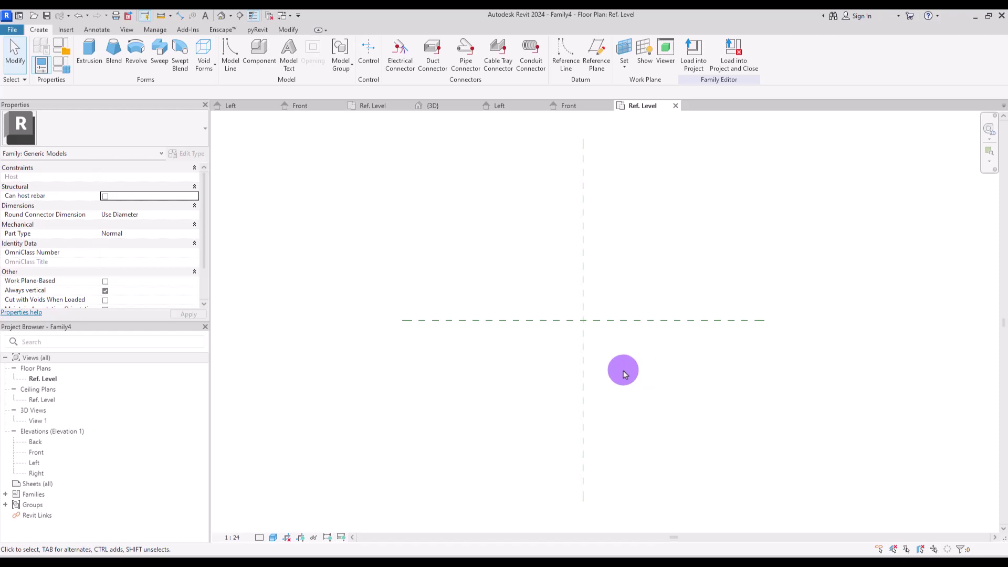
Draw a model-line rectangle below the reference plane intersection
click(227, 45)
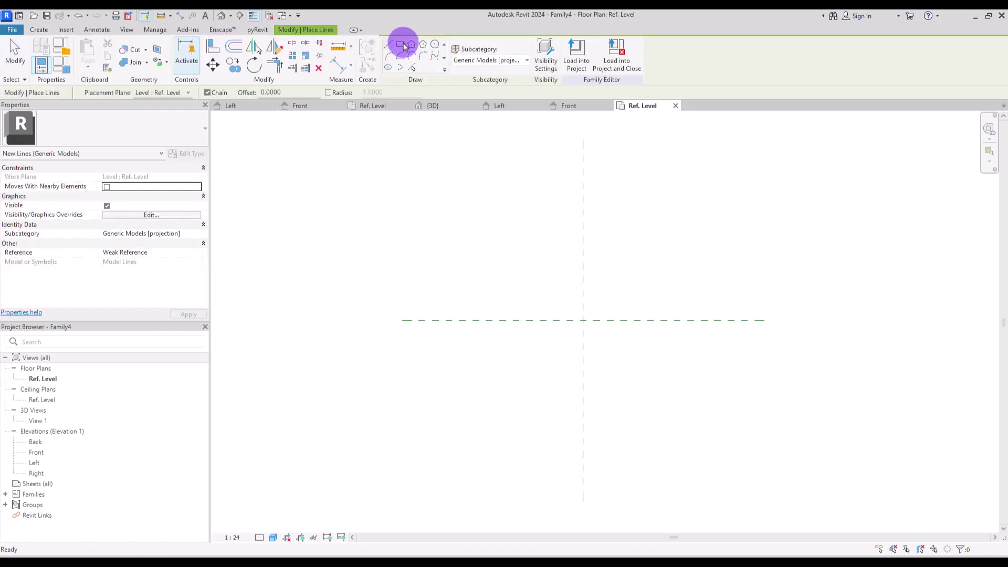
click(405, 46)
mouse_move(497, 322)
mouse_down()
mouse_move(644, 367)
mouse_move(674, 387)
mouse_up()
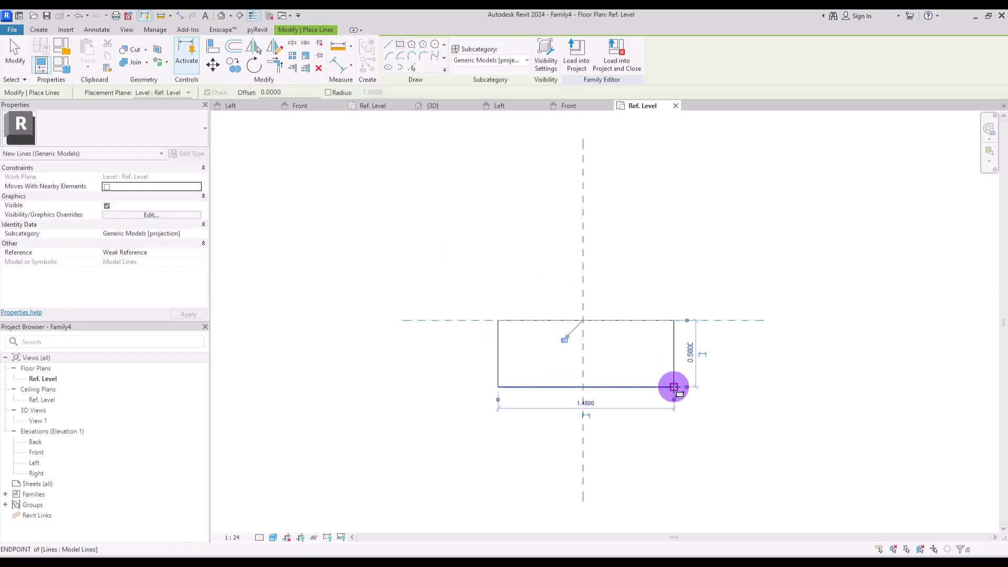
scroll(623, 352, up, 5)
Add an EQ dimension centring the rectangle plus an overall 1.75 width dimension
click(338, 65)
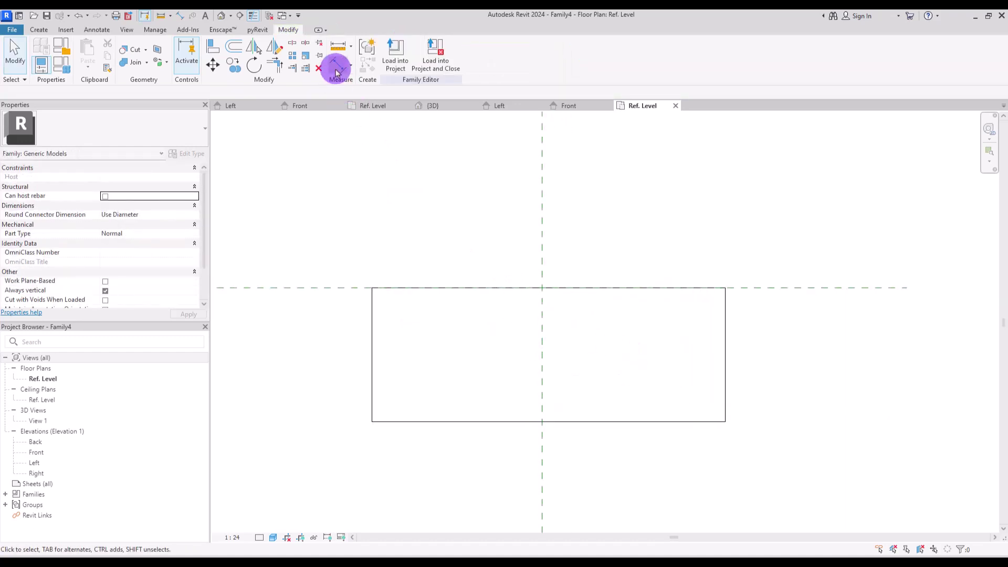
click(373, 339)
click(542, 326)
click(725, 320)
click(562, 228)
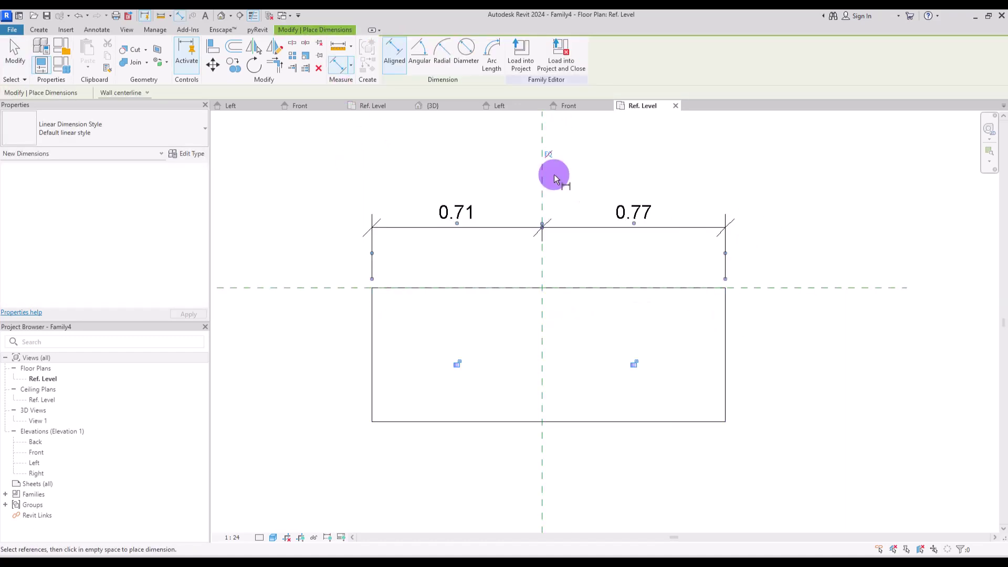
click(548, 154)
click(360, 338)
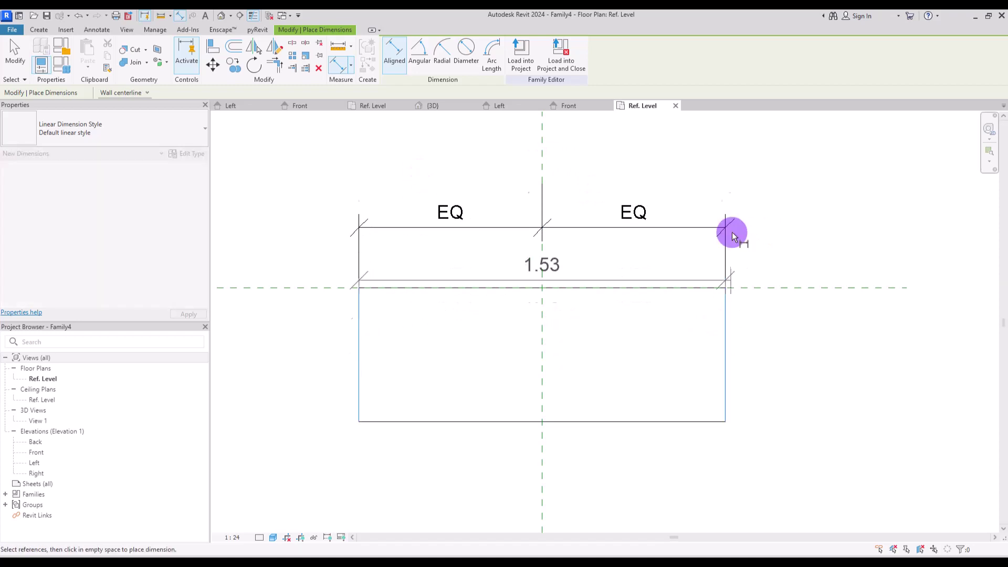
click(733, 237)
click(735, 168)
key(Escape)
key(Escape)
scroll(525, 342, down, 1)
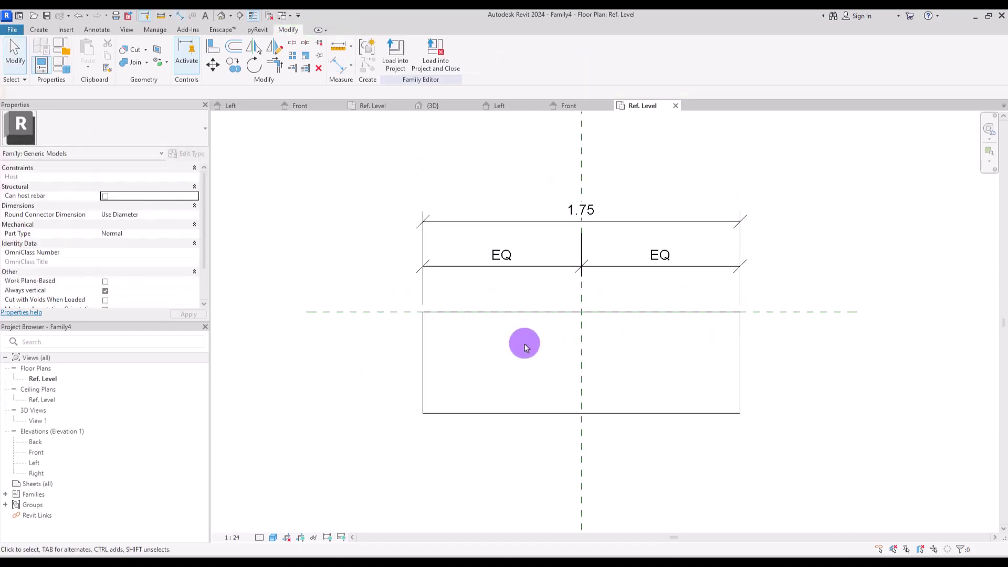
Set the rectangle's depth to 0.50 and return to the A family's 3D view
click(739, 345)
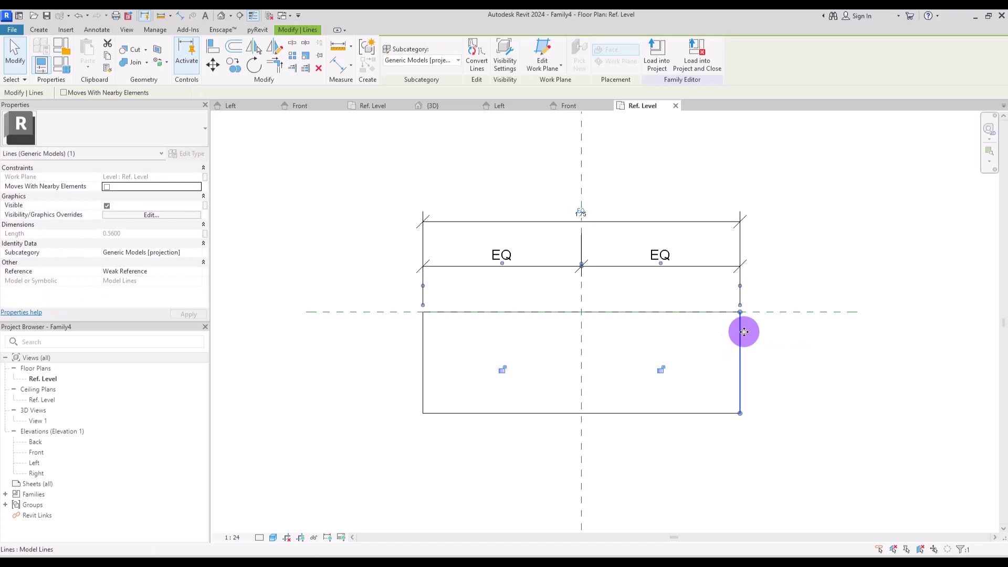
click(499, 413)
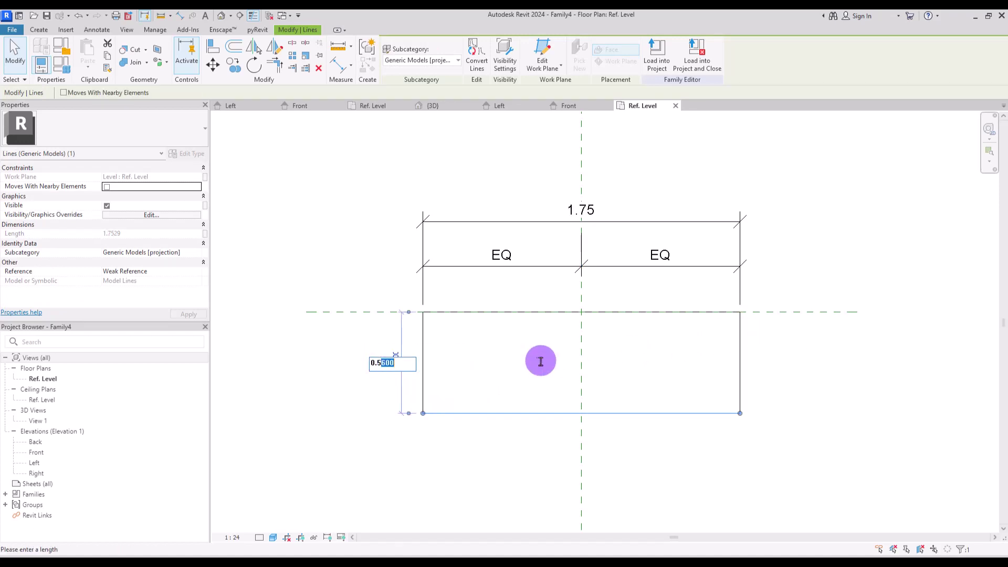
key(Return)
key(Escape)
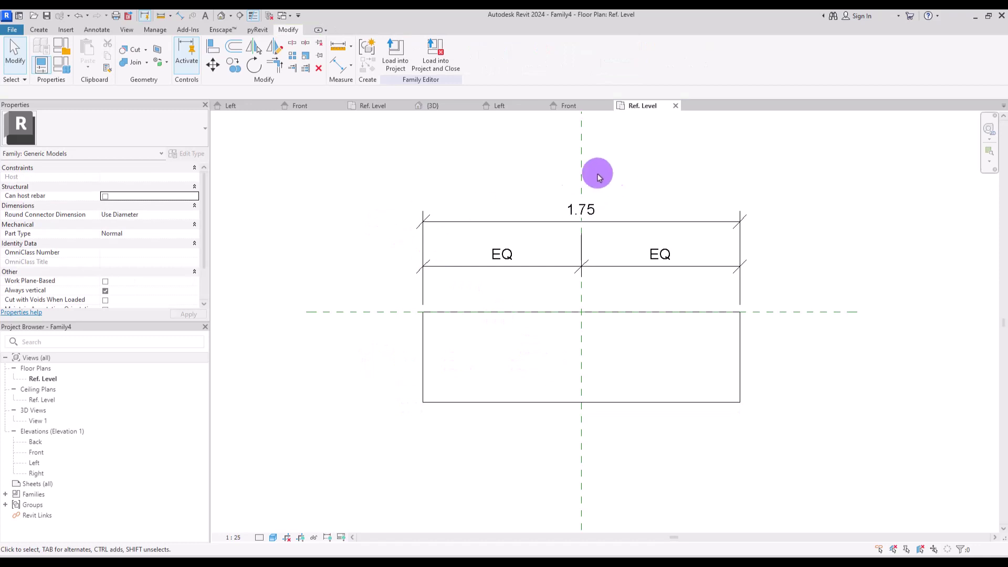
click(437, 110)
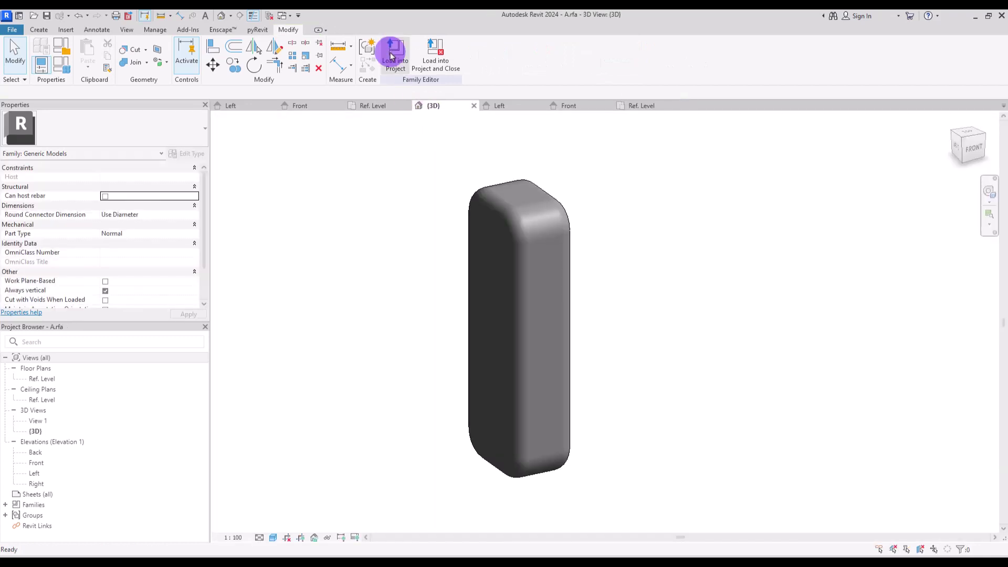
Load the A cushion into Family4, place one on the centre reference plane, and select it
click(391, 56)
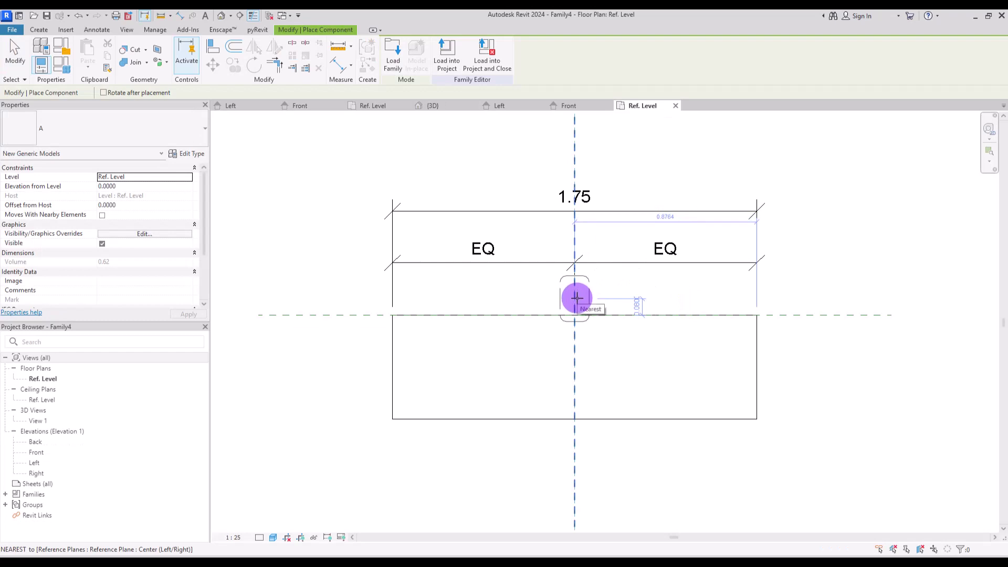
click(576, 297)
key(Escape)
scroll(574, 266, up, 3)
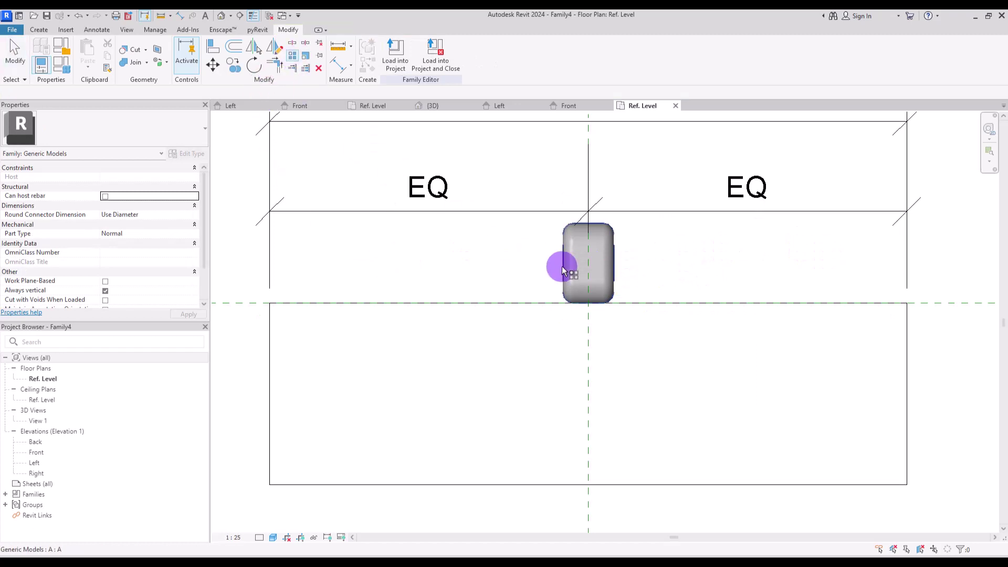
click(603, 260)
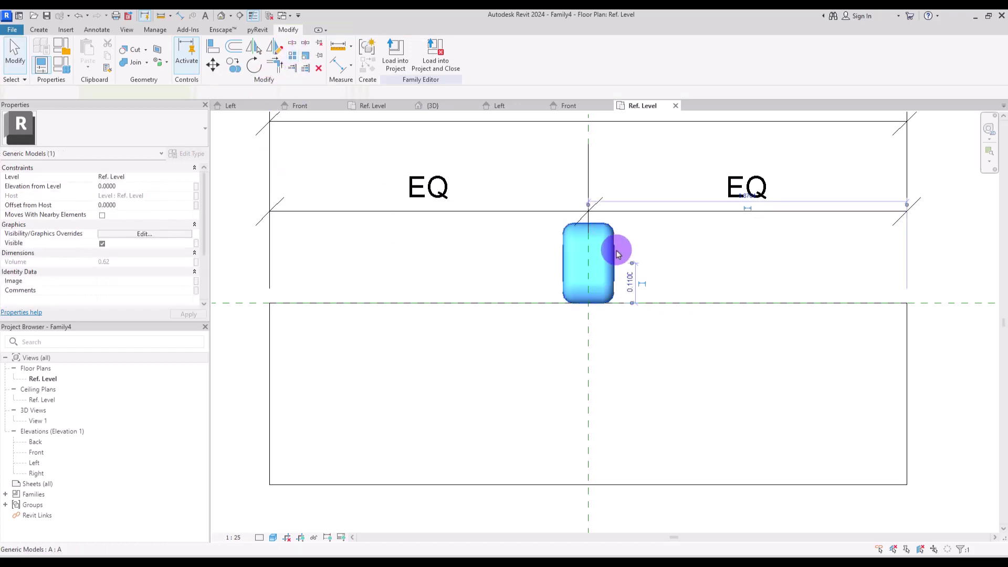
Array the cushion rightward into 7 copies and nudge the end cushion to widen spacing
click(292, 57)
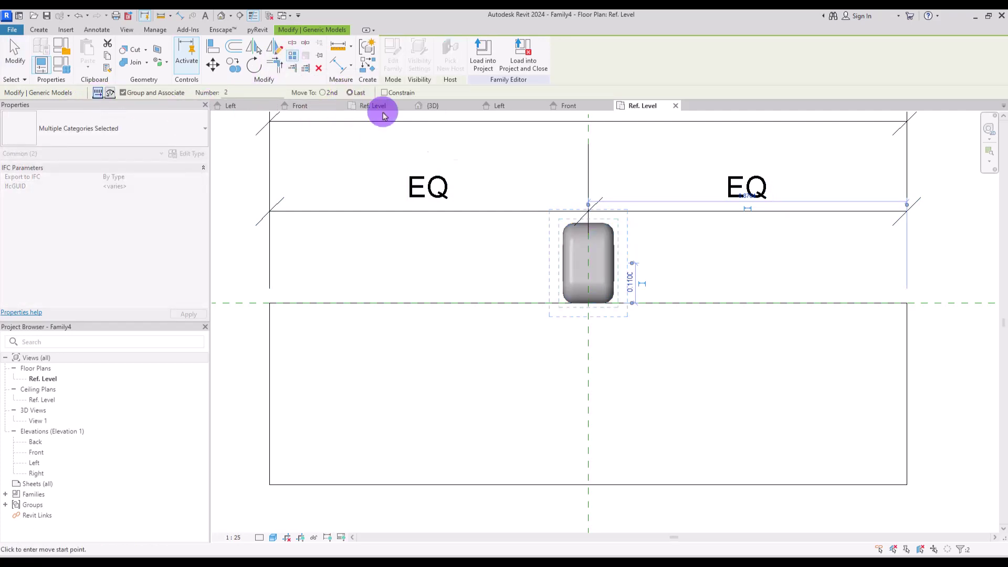
click(589, 264)
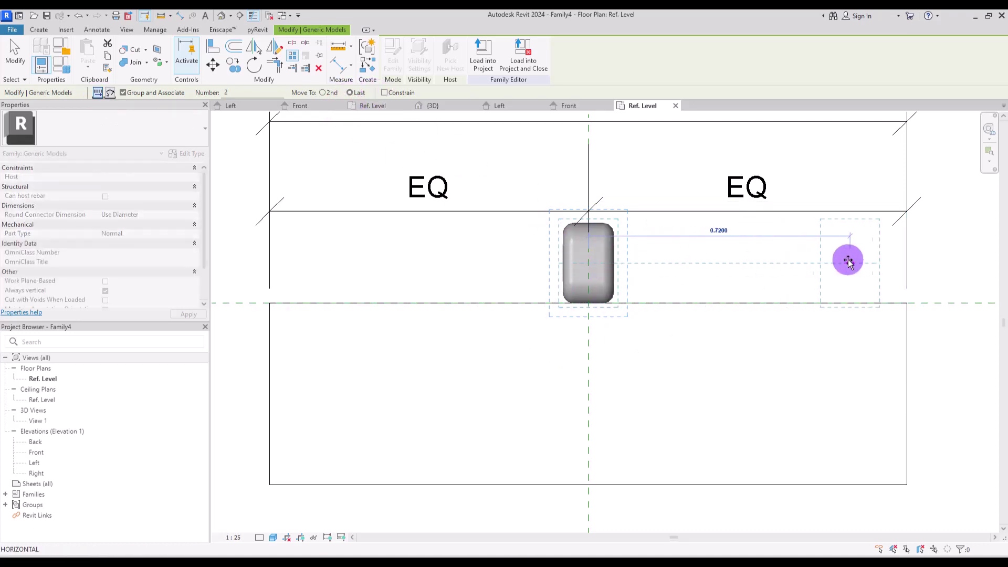
click(860, 262)
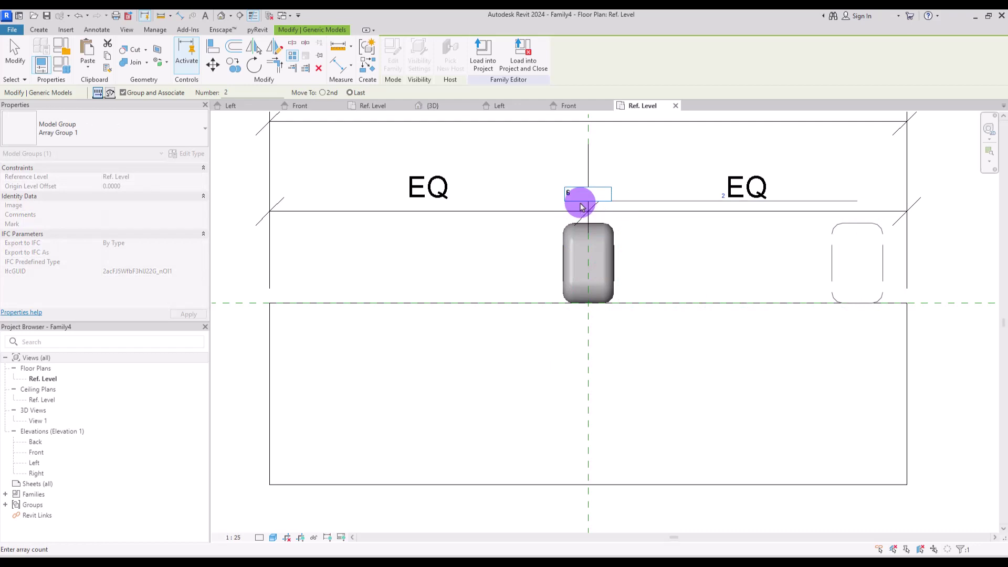
text(6)
key(Return)
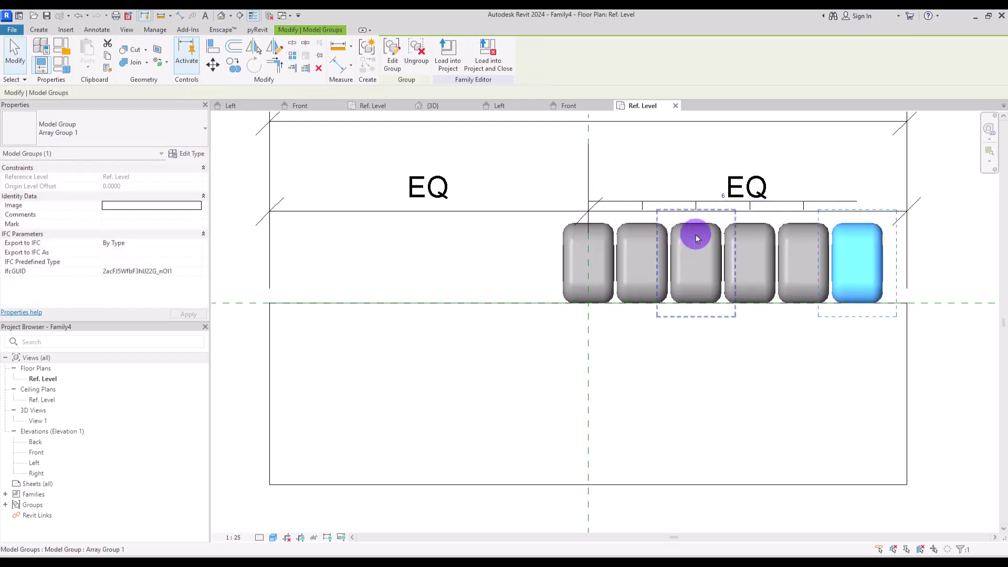
click(720, 197)
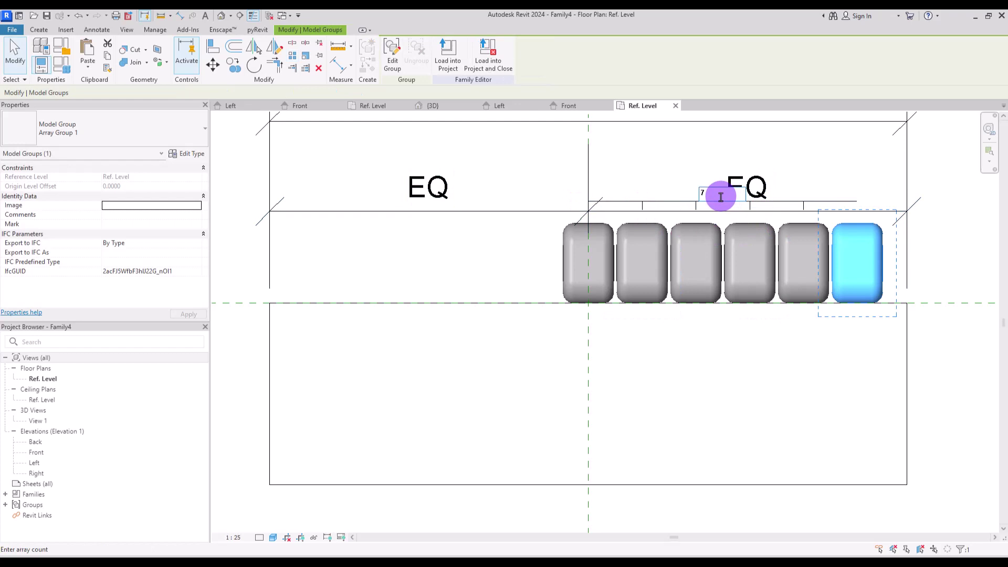
text(7)
key(Return)
click(653, 309)
click(878, 263)
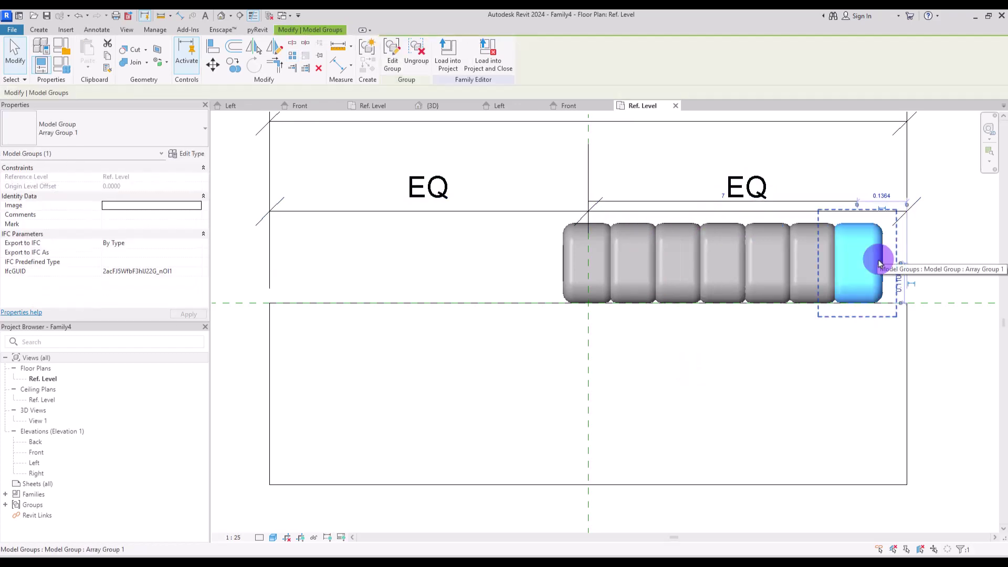
key(Right)
key(Right)
key(Right)
key(Right)
key(Right)
key(Right)
key(Right)
key(Right)
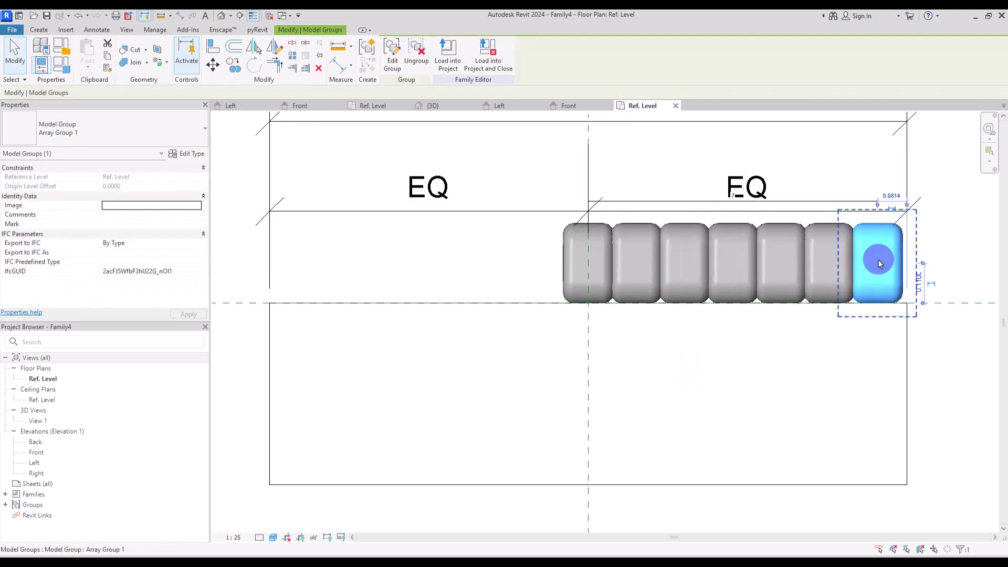
key(Right)
key(Right)
key(Right)
key(Right)
key(Right)
key(Right)
key(Right)
key(Right)
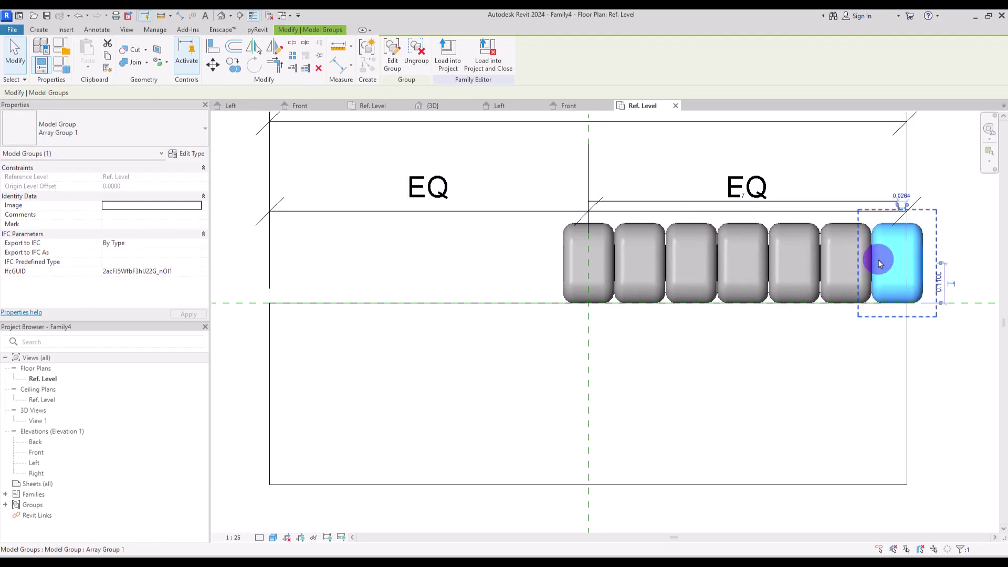
key(Escape)
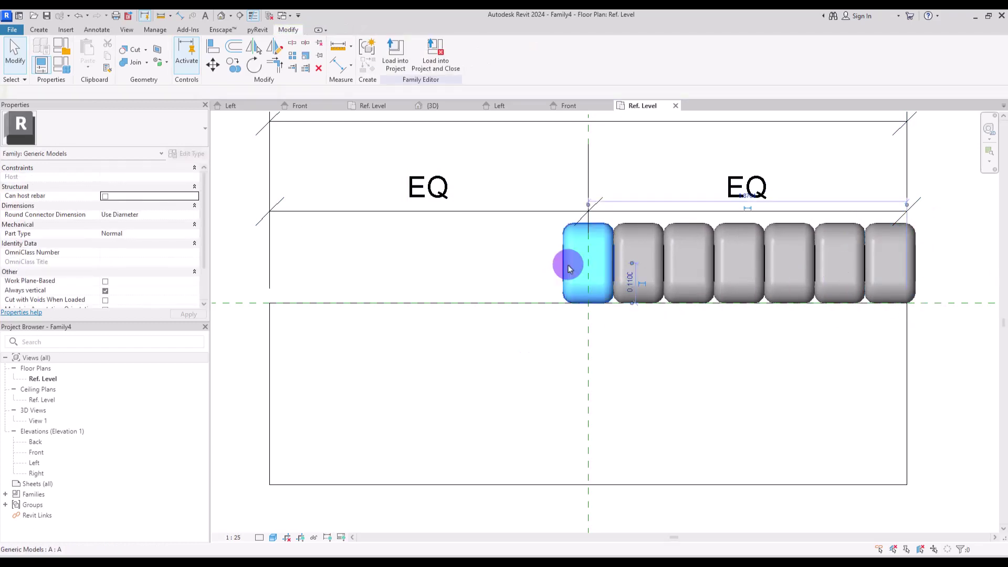
Array the first cushion leftward into 7 copies, nudging the leftmost one further left
click(568, 269)
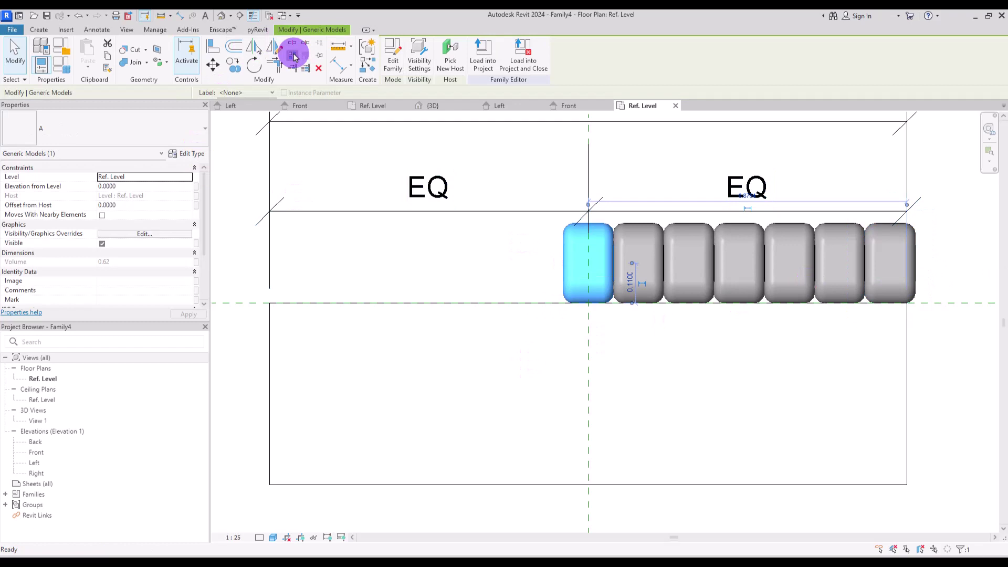
click(293, 57)
click(563, 264)
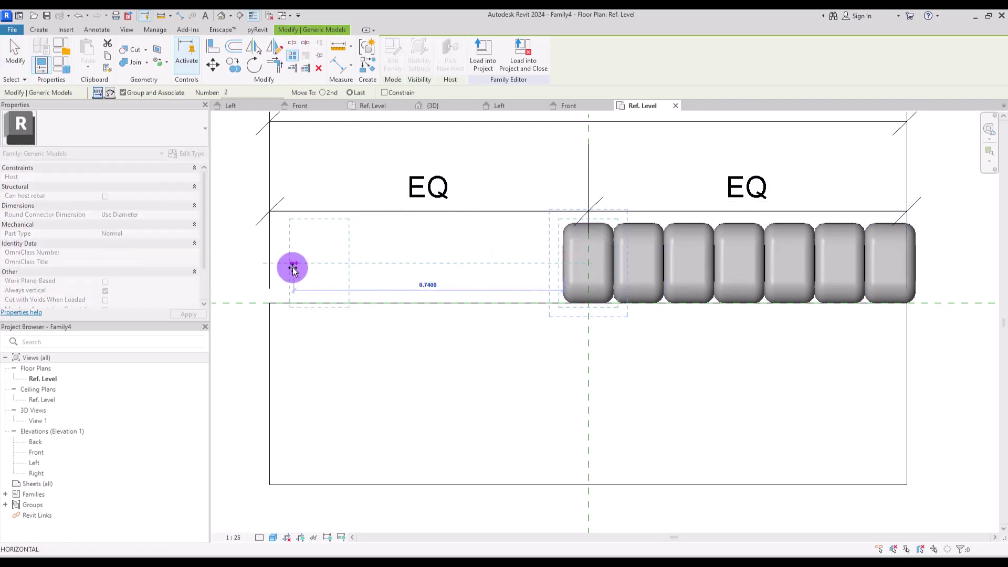
click(287, 267)
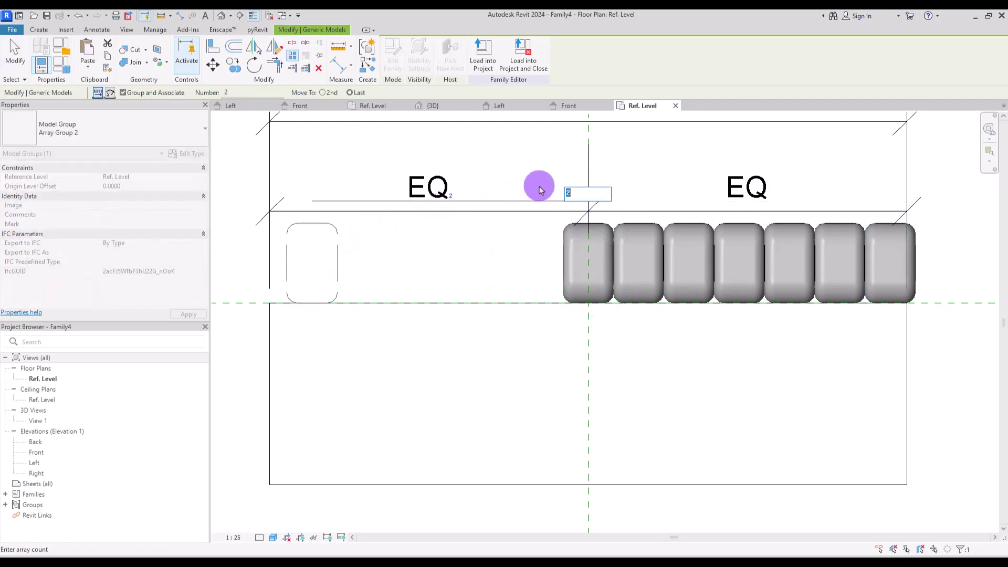
key(Return)
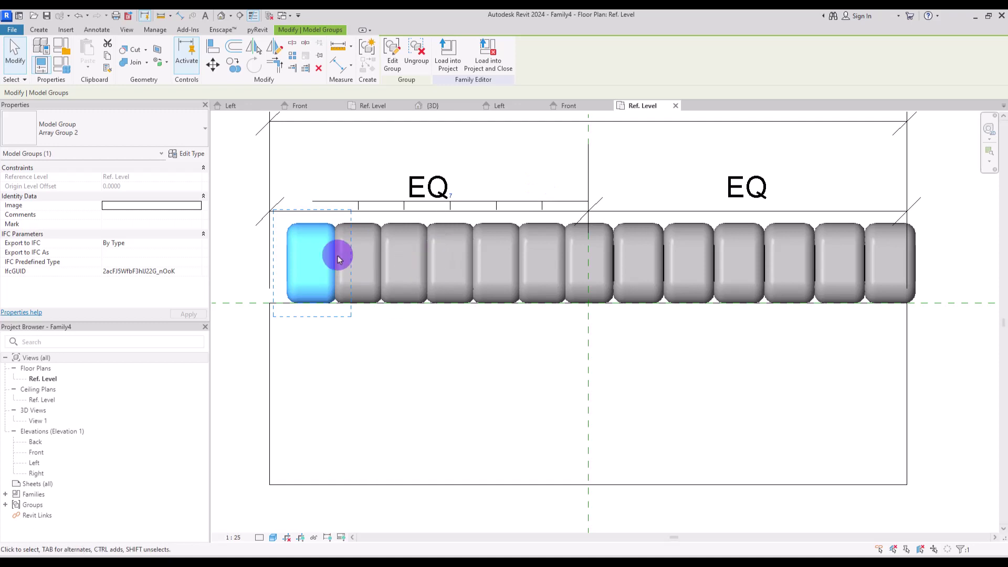
key(Left)
key(Left)
key(Left)
key(Left)
key(Left)
key(Left)
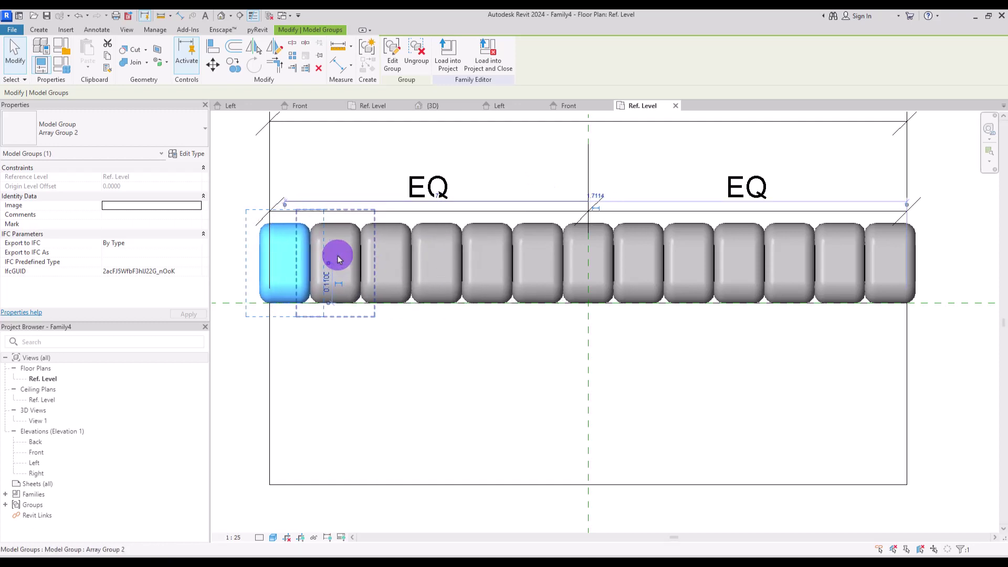
Copy the leftmost module below the row and rotate the copy 90 degrees
key(Escape)
key(z)
key(f)
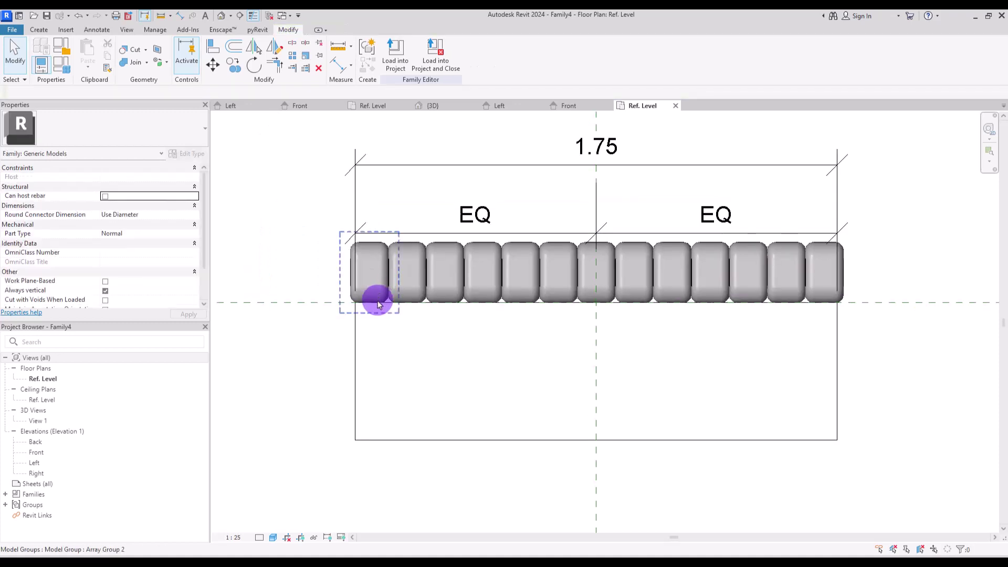
click(377, 297)
click(233, 64)
click(370, 258)
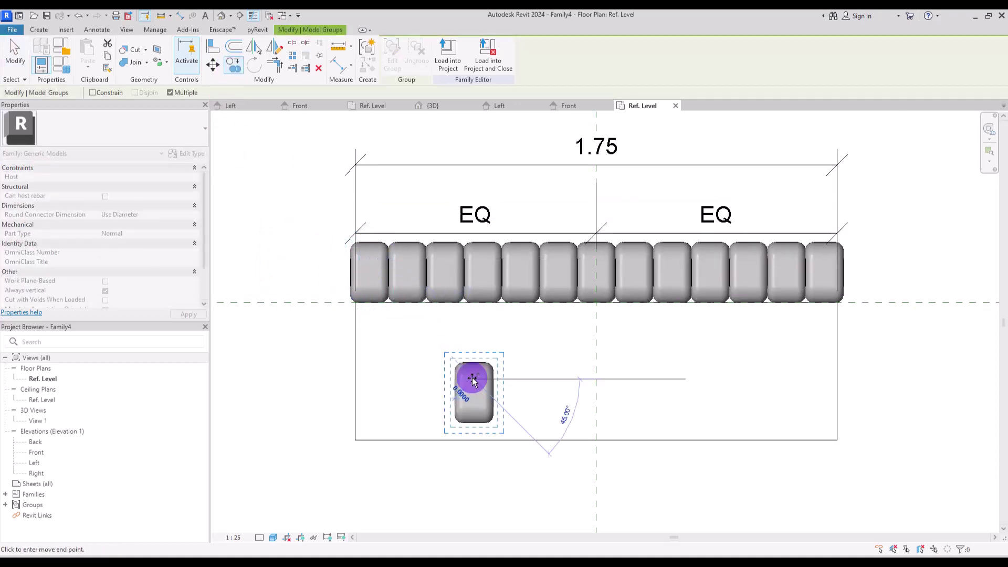
click(474, 378)
key(Escape)
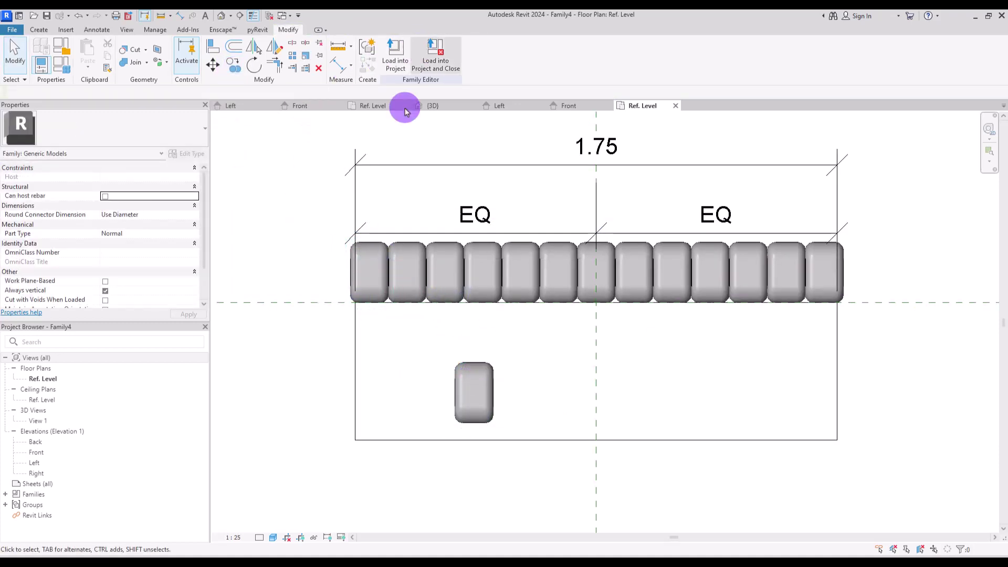
click(476, 396)
click(261, 68)
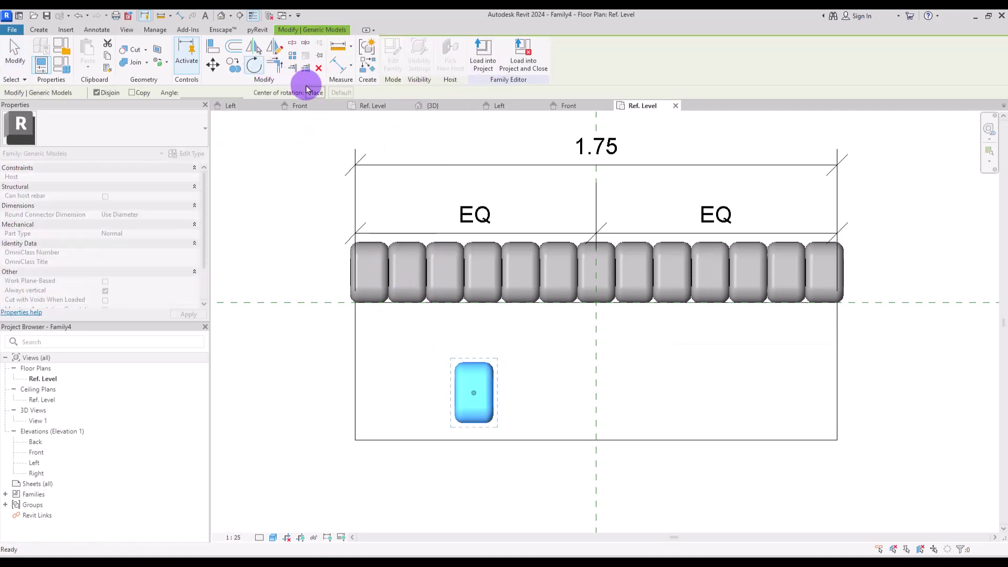
click(483, 144)
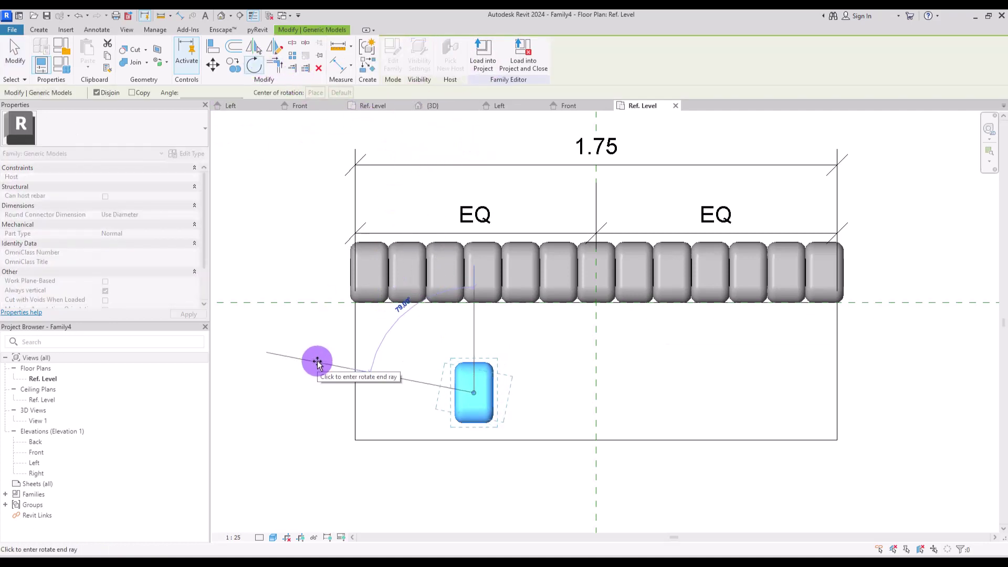
key(Return)
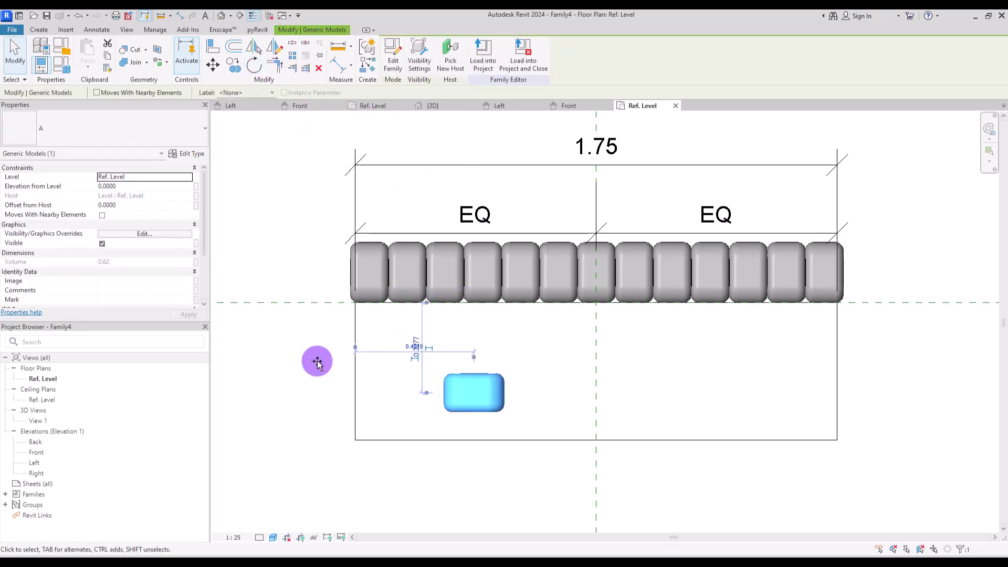
Move the rotated module to the back row's left corner
click(214, 66)
scroll(289, 300, up, 3)
click(671, 414)
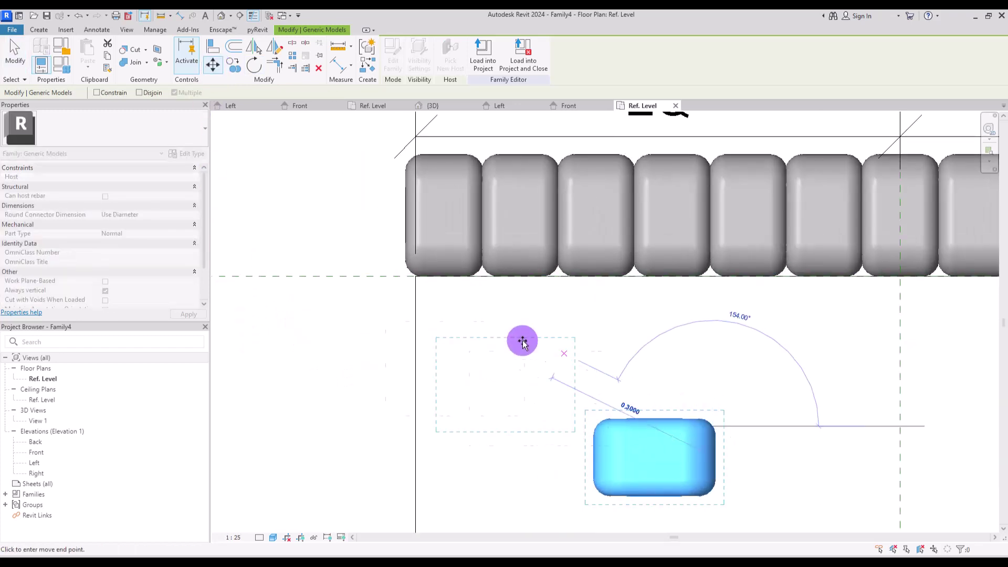
click(416, 276)
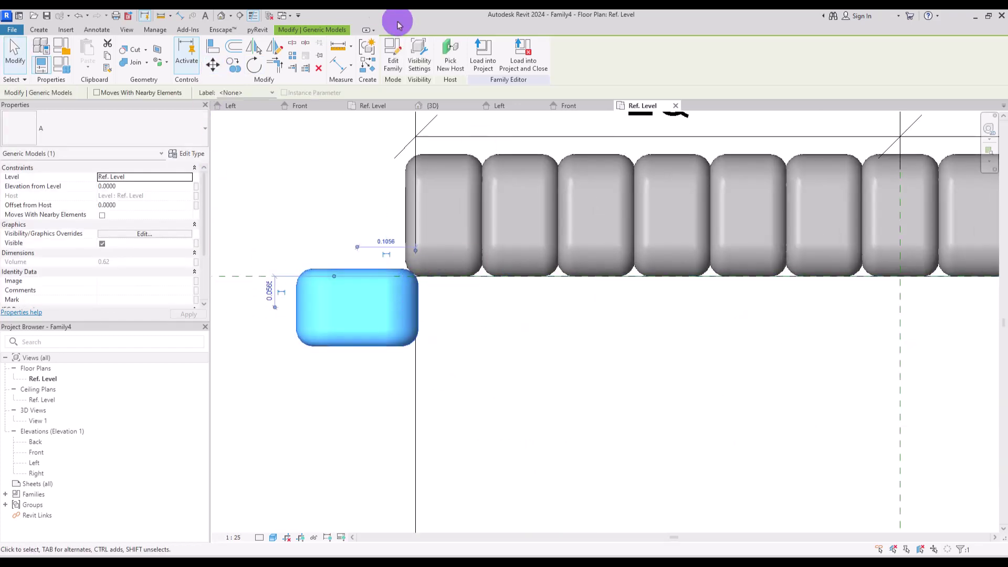
scroll(400, 184, down, 3)
scroll(330, 209, up, 3)
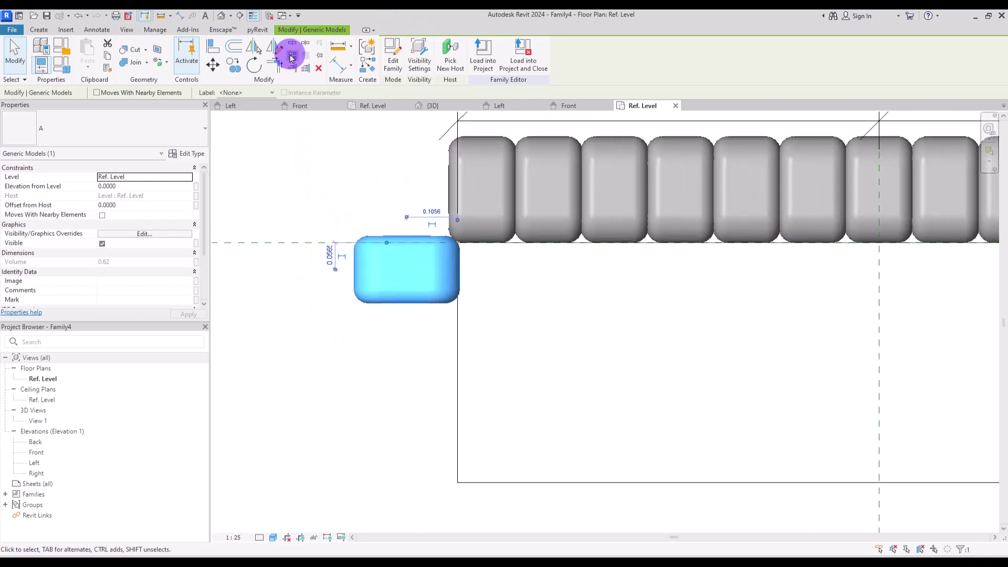
Array the rotated module downward into a column of 4
click(291, 58)
click(461, 270)
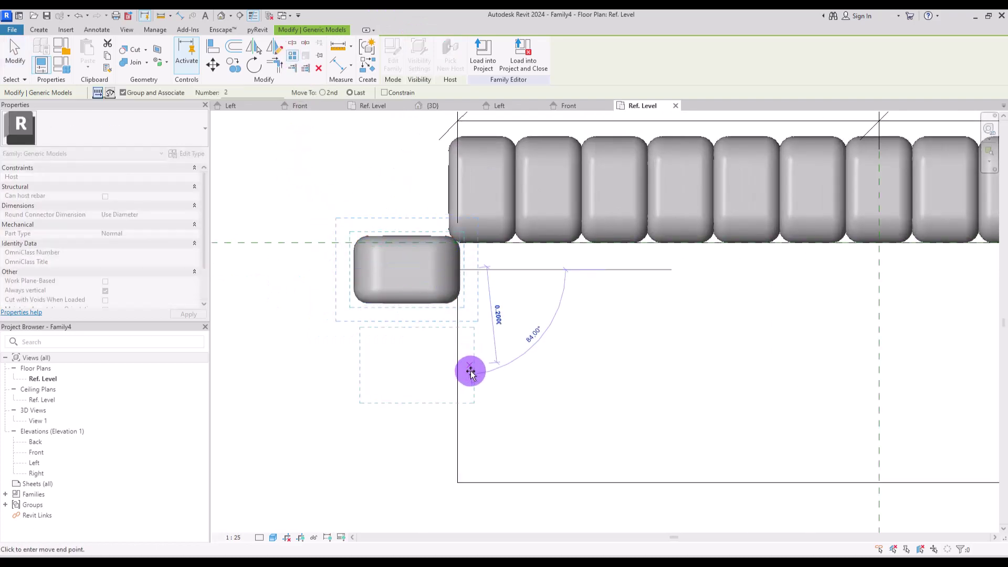
click(463, 465)
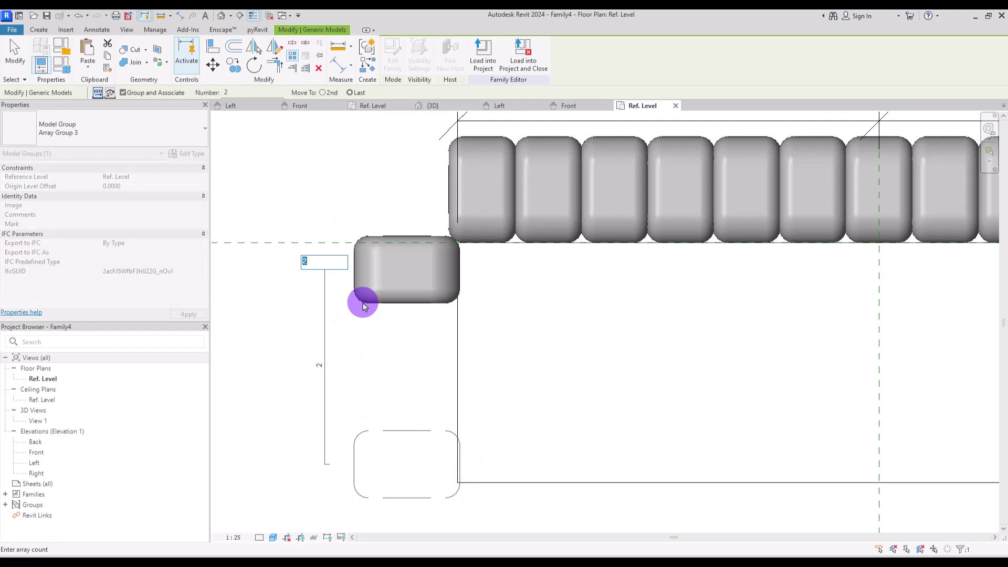
text(4)
key(Return)
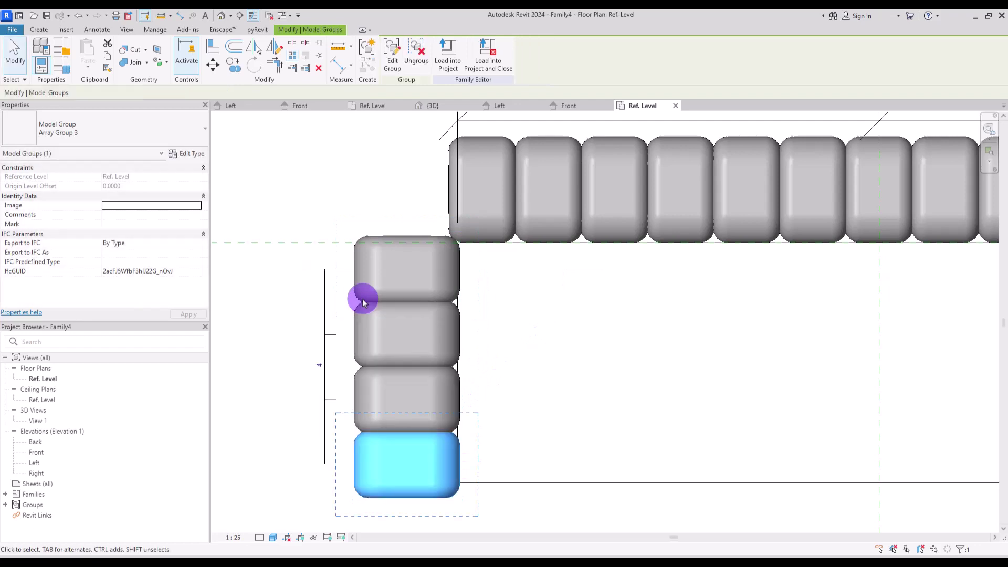
click(573, 391)
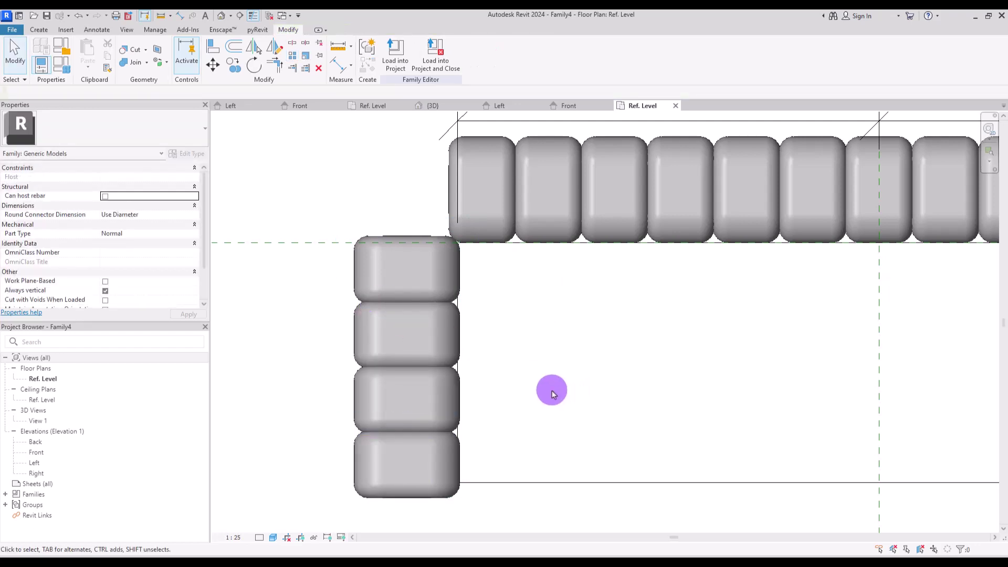
click(457, 475)
Select the four left-arm modules
click(460, 264)
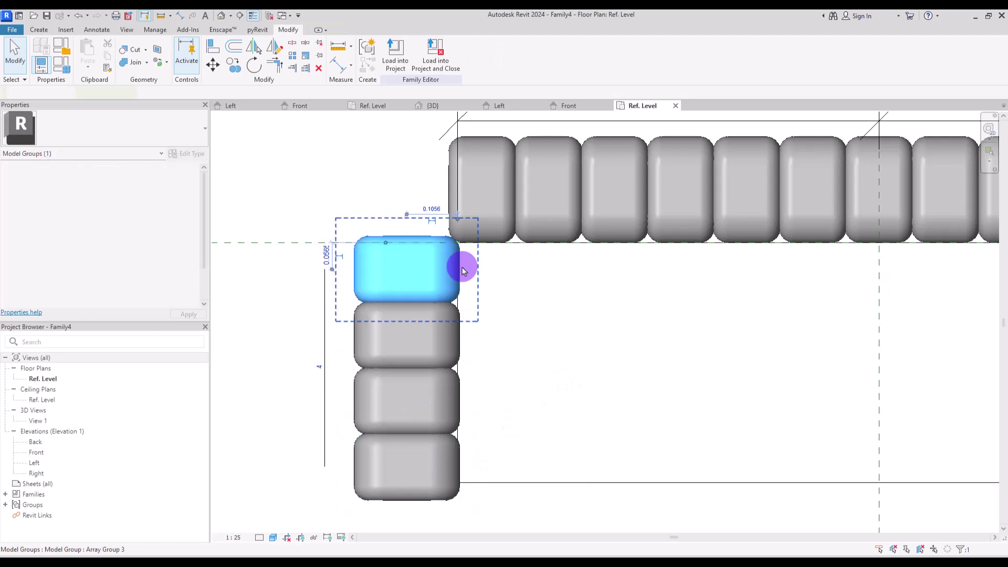
ctrl+click(456, 332)
ctrl+click(464, 400)
ctrl+click(461, 461)
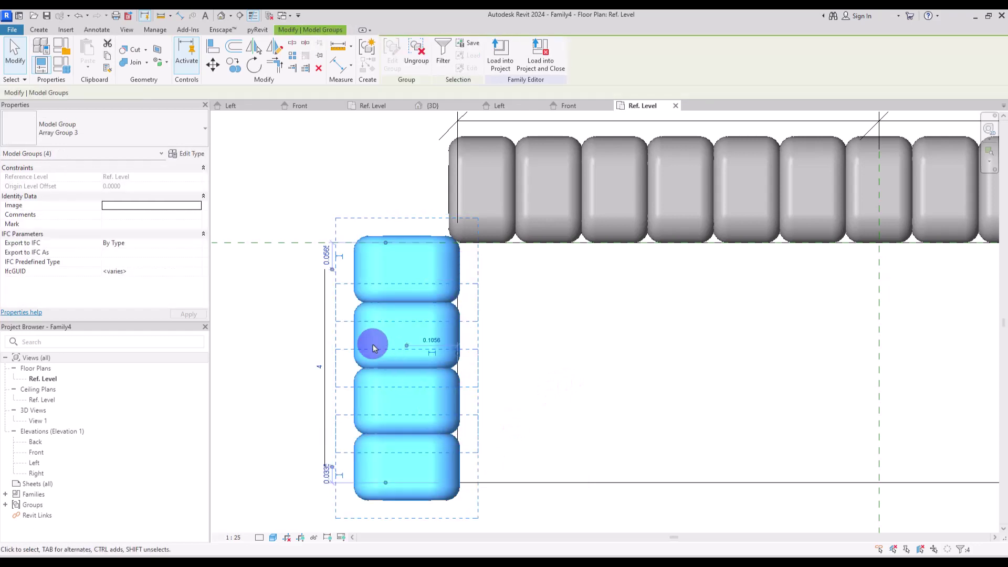
scroll(371, 344, down, 2)
middle_drag(421, 181, 272, 173)
Mirror the arm across the centre reference plane and inspect the U-shaped sofa in 3D
click(280, 53)
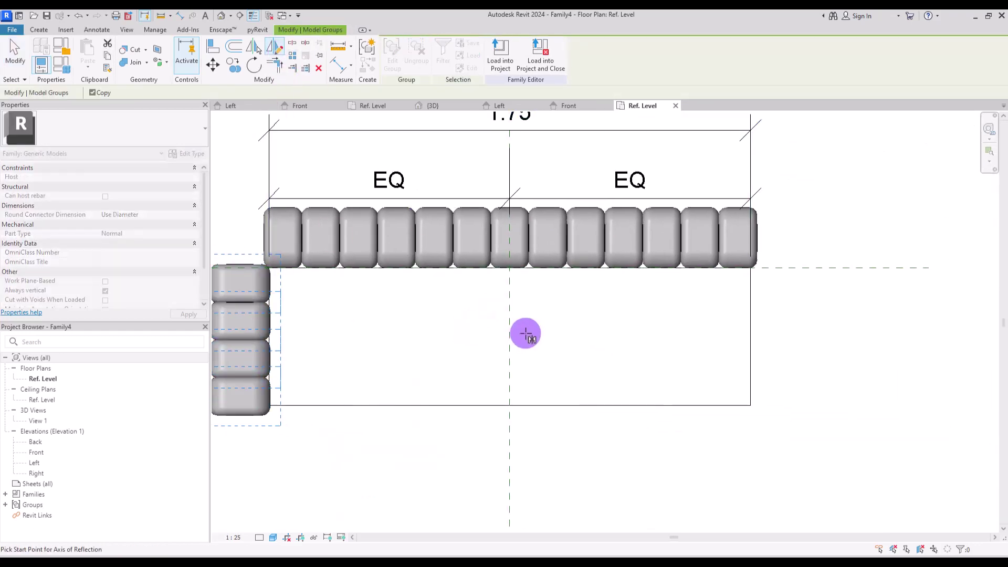
click(509, 295)
click(509, 355)
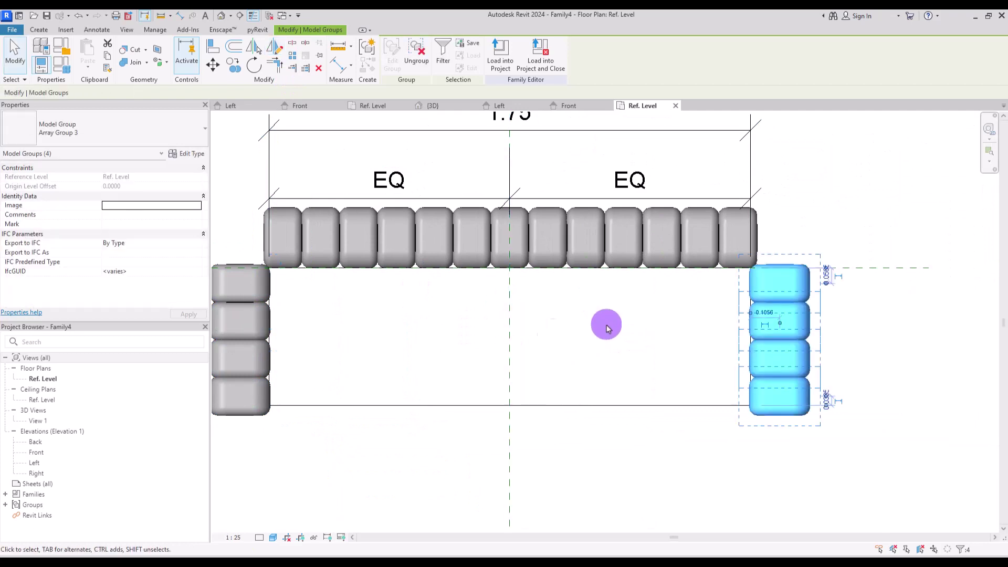
scroll(746, 283, up, 4)
scroll(704, 340, down, 3)
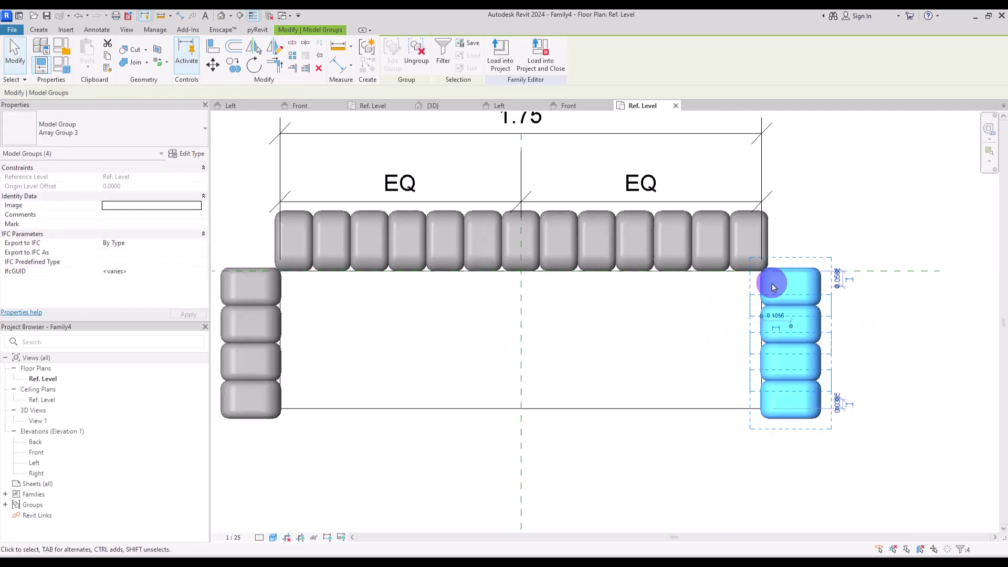
click(463, 166)
click(231, 17)
shift+middle_drag(439, 299, 417, 377)
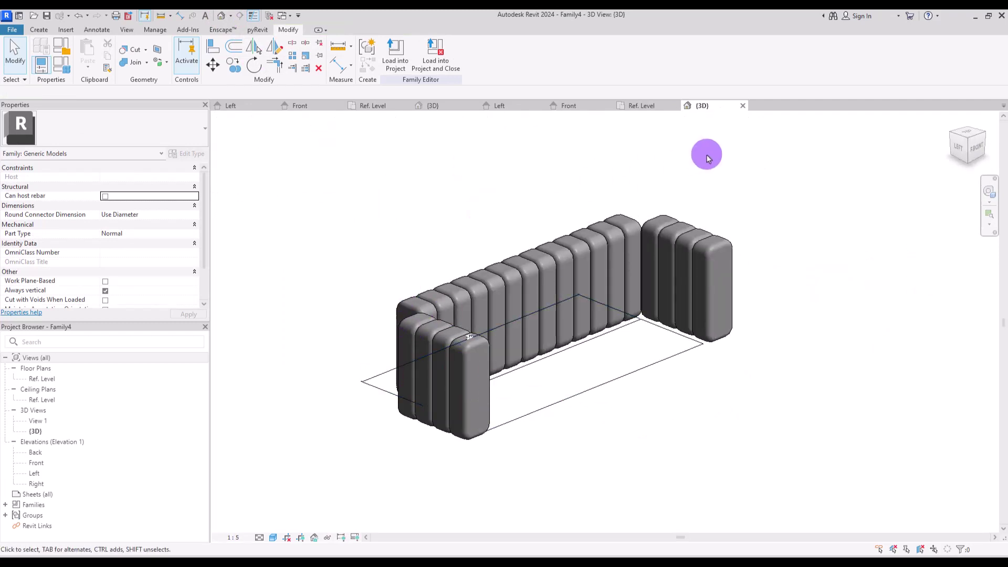
Return to Family4's Ref. Level floor plan and zoom in on the left corner
click(648, 110)
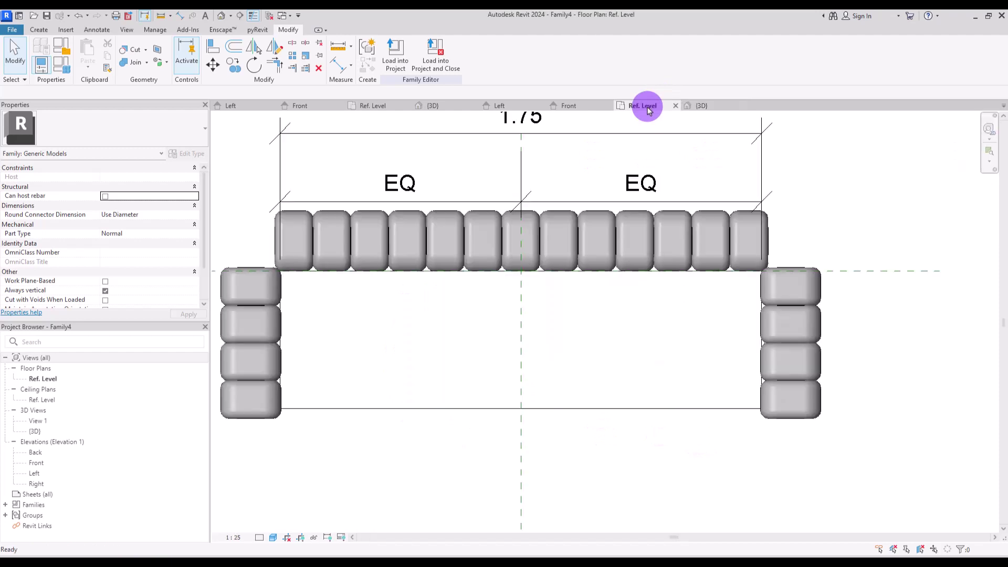
scroll(346, 241, up, 3)
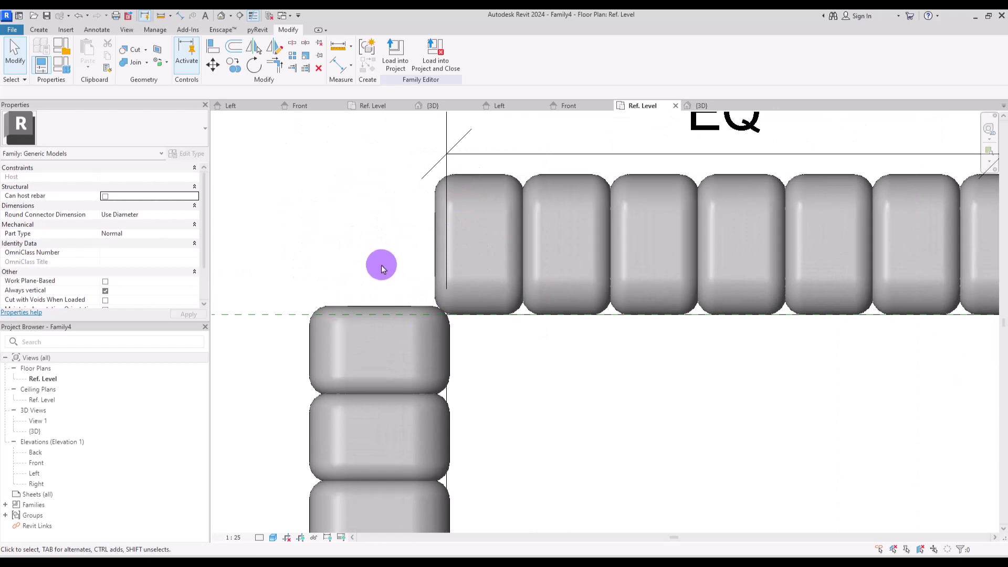
scroll(378, 262, down, 1)
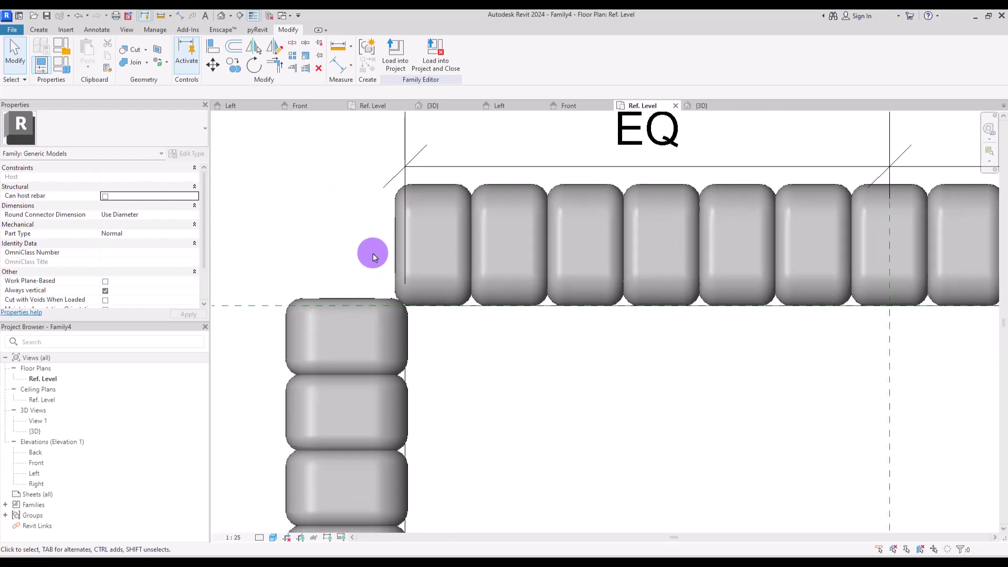
Select A.rfa's extrusion, check its profile, and set Extrusion End to 0.11
click(379, 107)
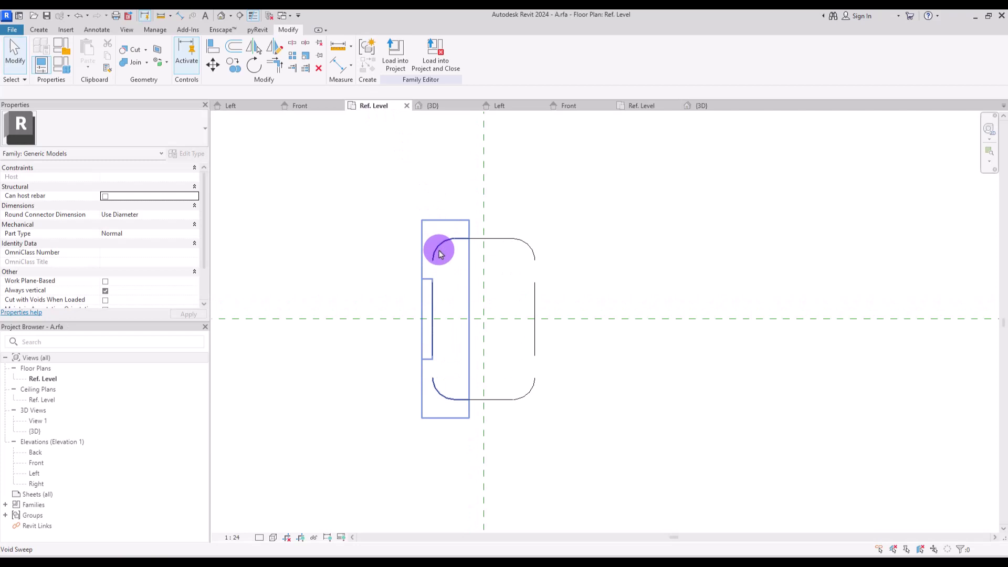
click(489, 241)
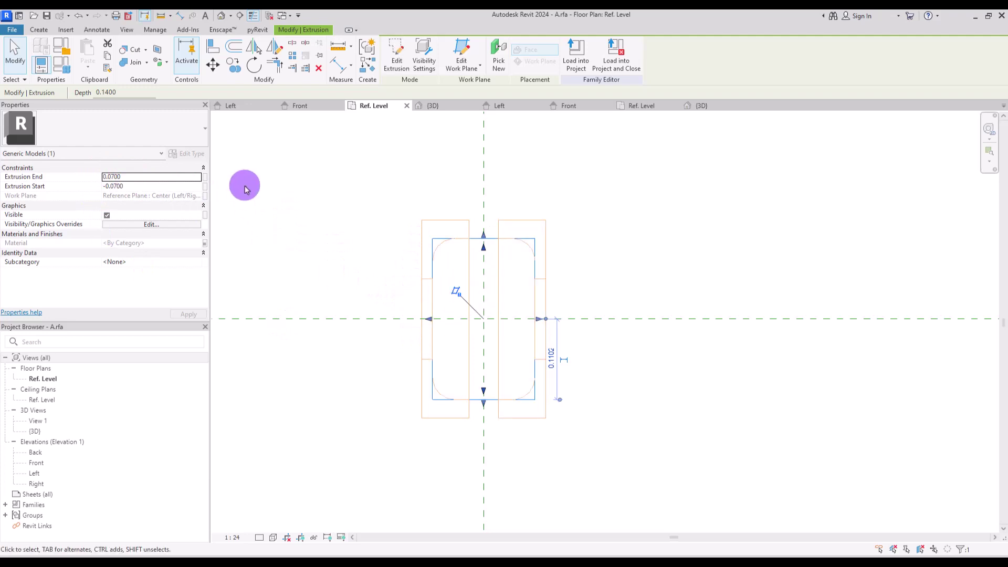
click(235, 106)
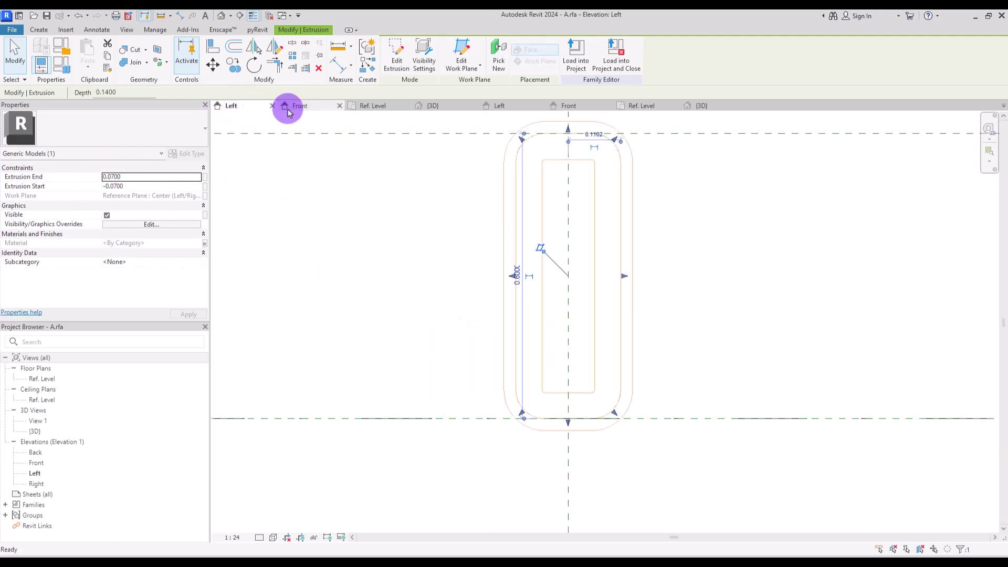
click(398, 55)
scroll(457, 361, down, 3)
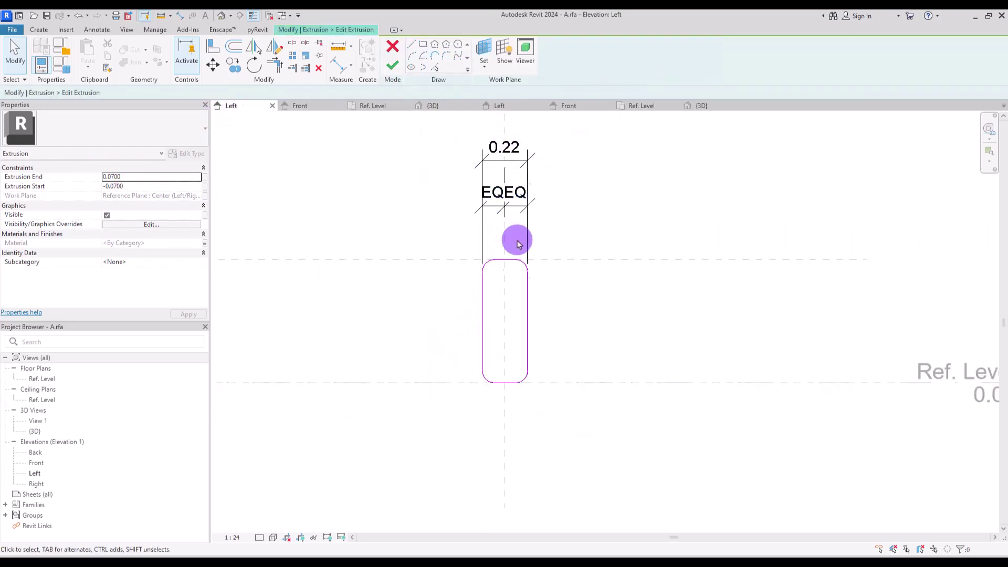
click(393, 50)
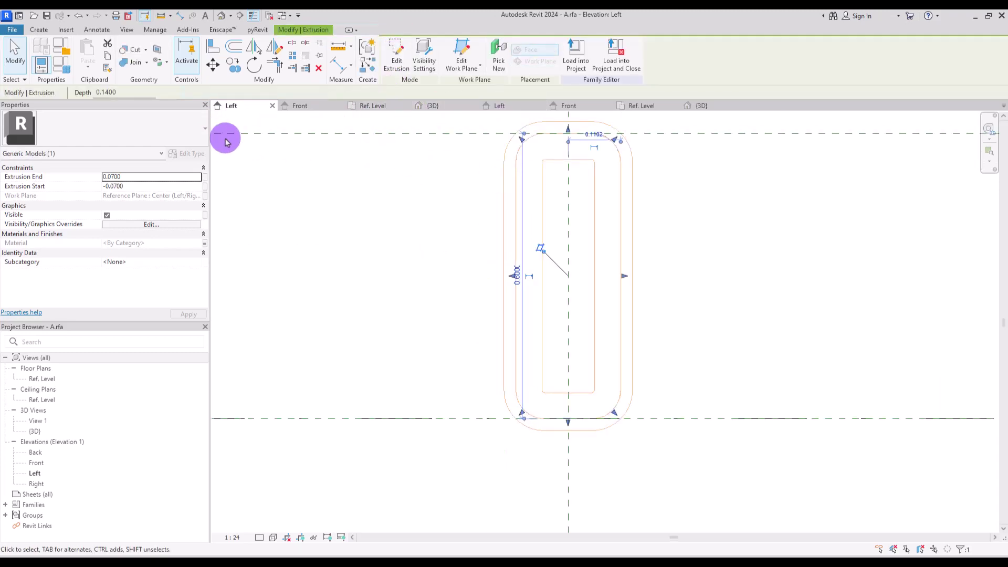
click(381, 106)
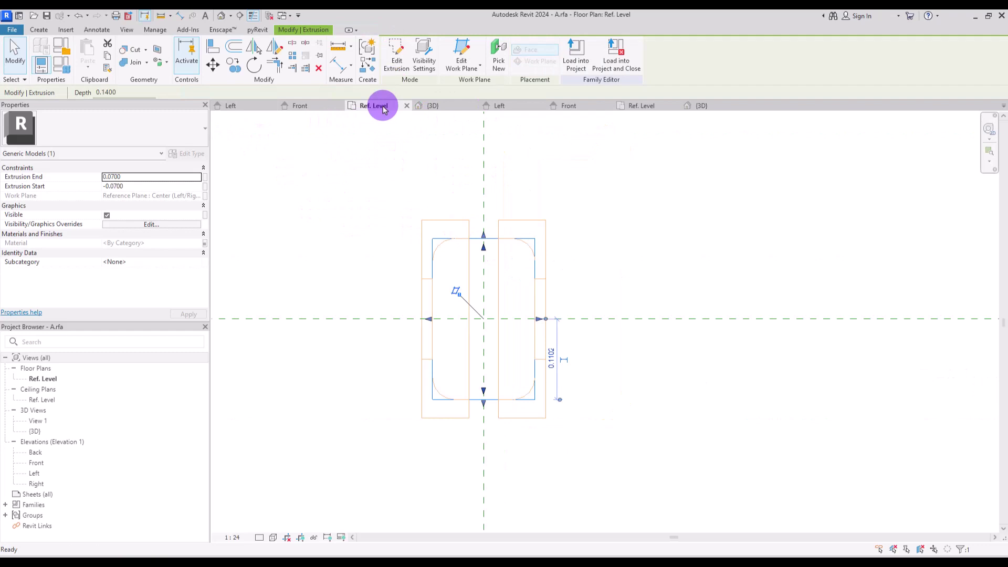
click(111, 176)
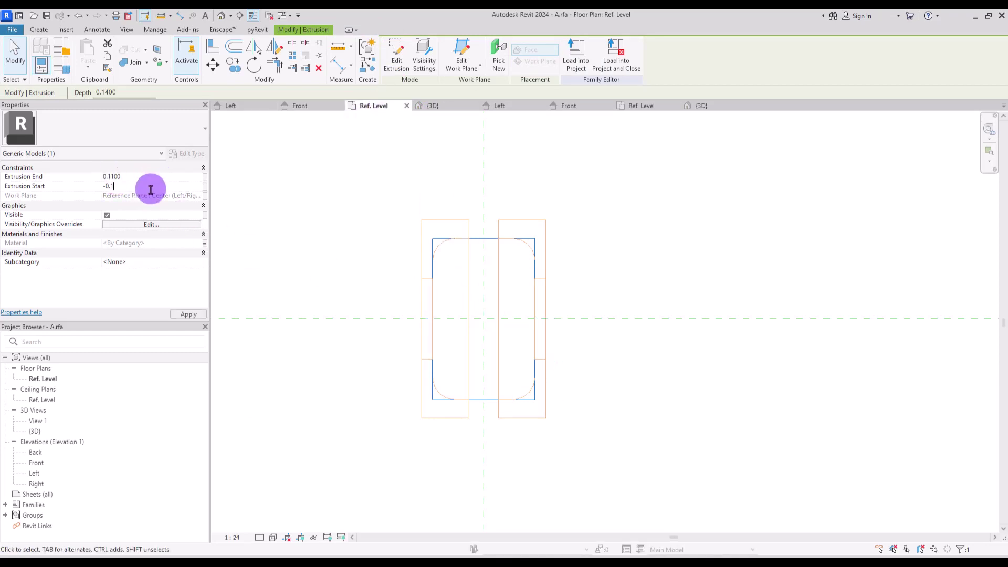
Apply Extrusion Start -0.11, then mirror-copy the left void sweep across the vertical centre plane
click(574, 203)
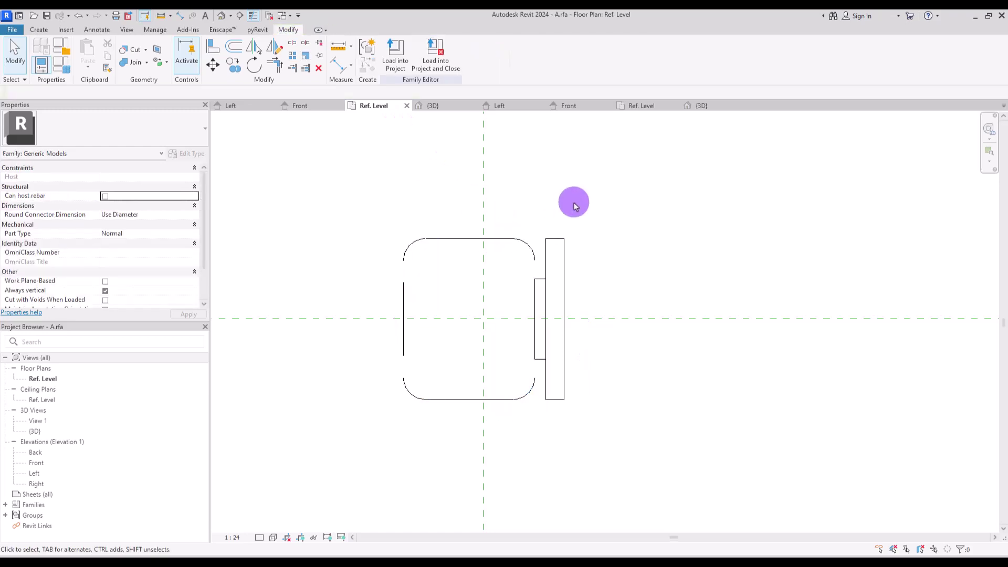
click(546, 242)
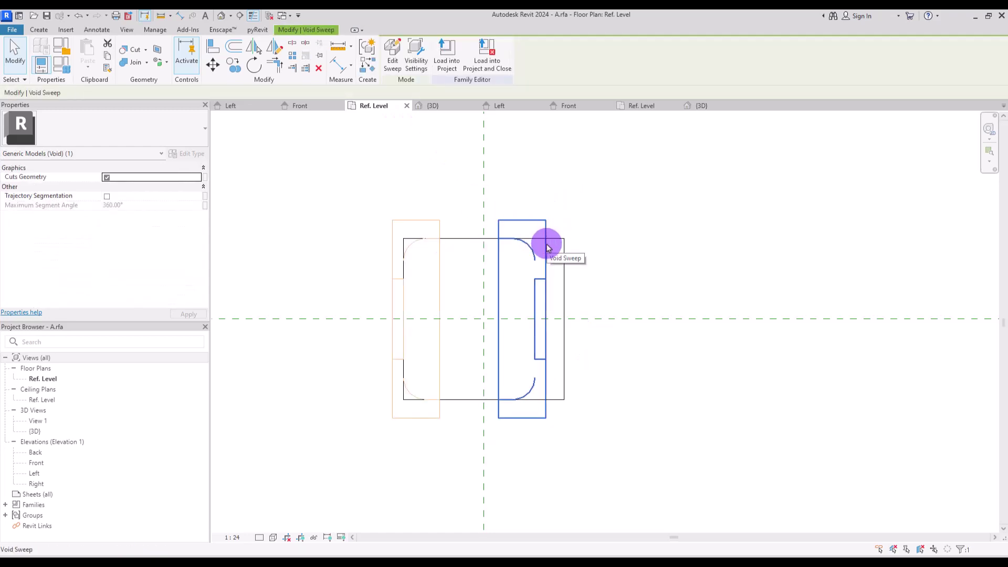
click(405, 248)
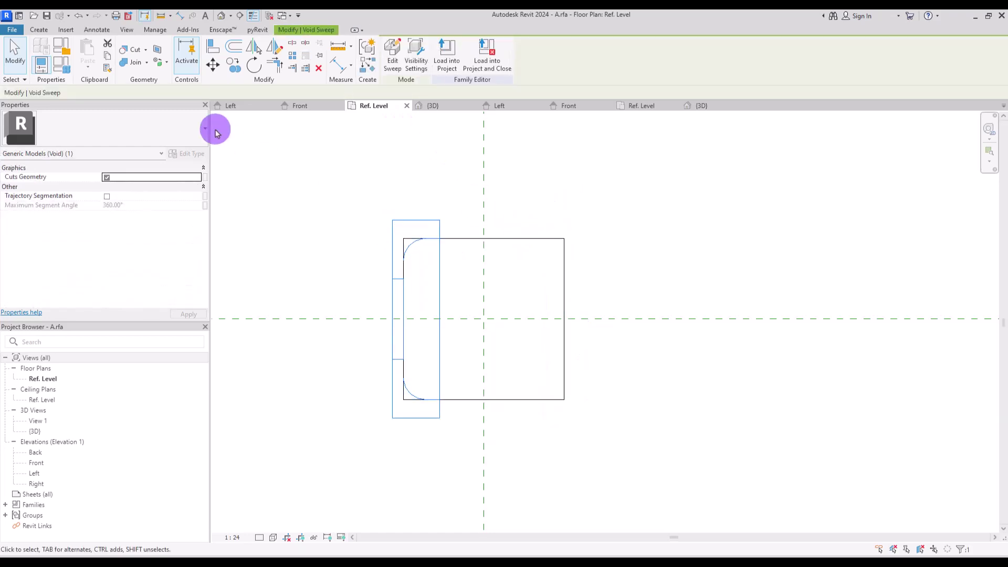
click(274, 46)
click(483, 169)
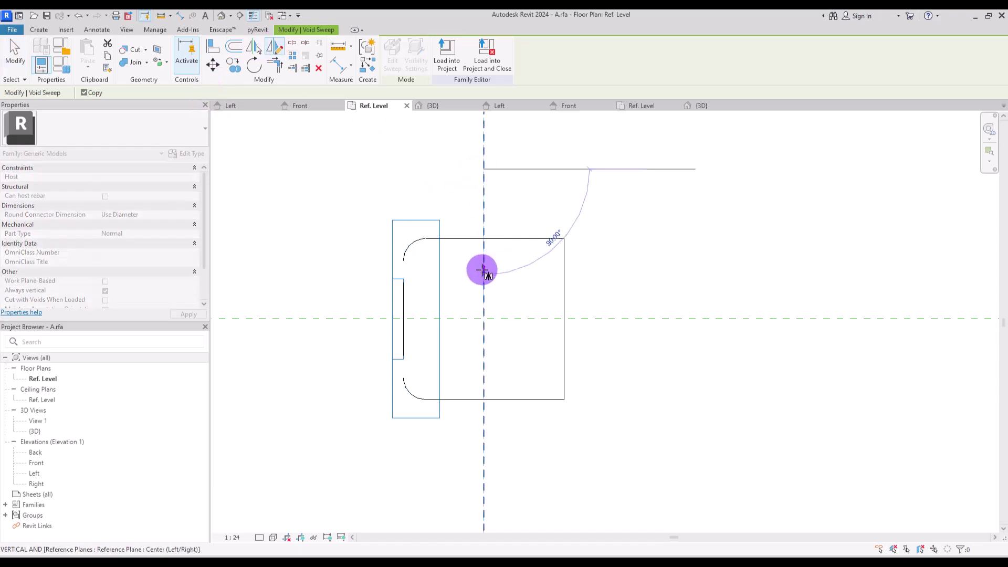
click(481, 268)
click(526, 198)
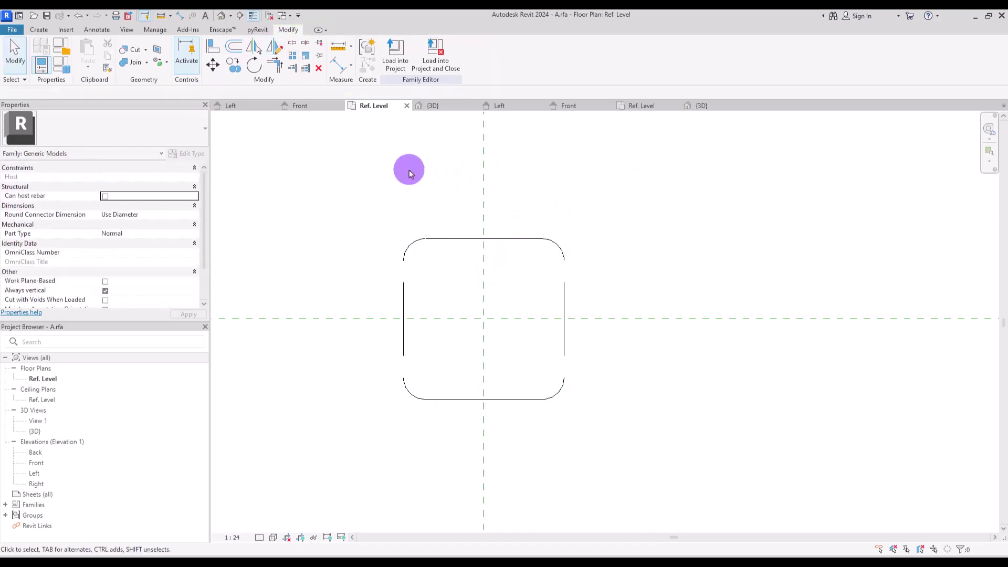
Save the rounded block as family B.rfa
click(11, 31)
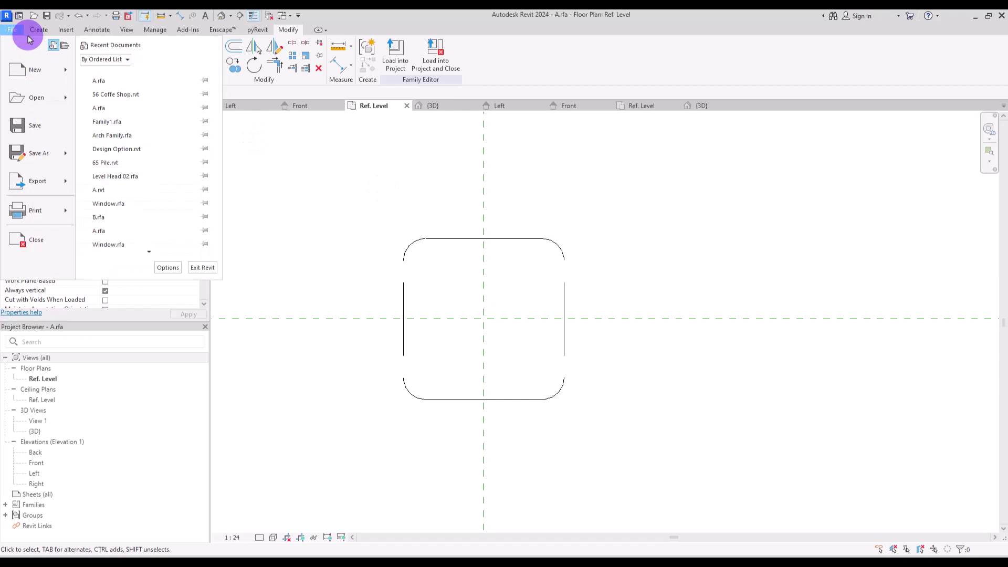
mouse_move(72, 153)
click(135, 142)
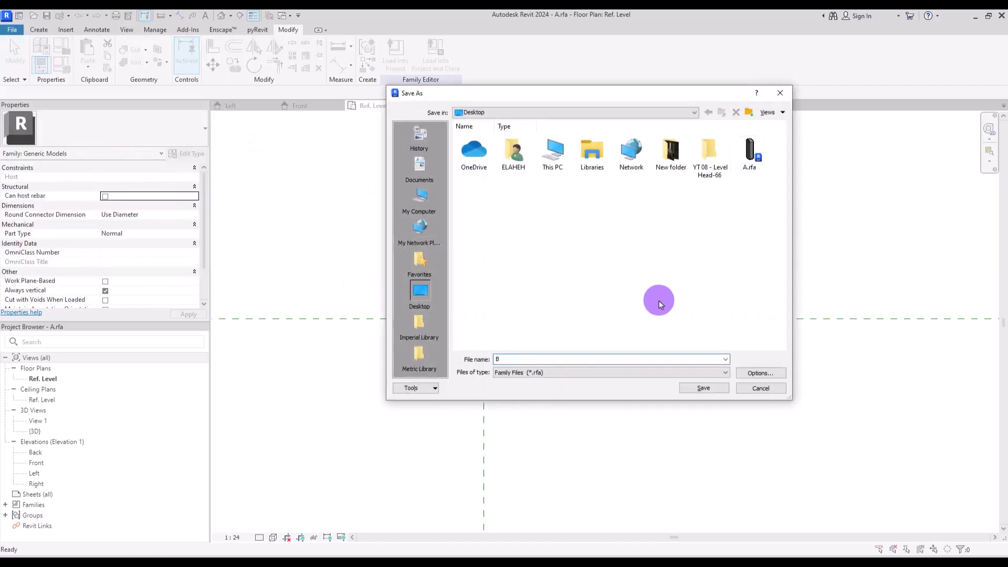
click(702, 389)
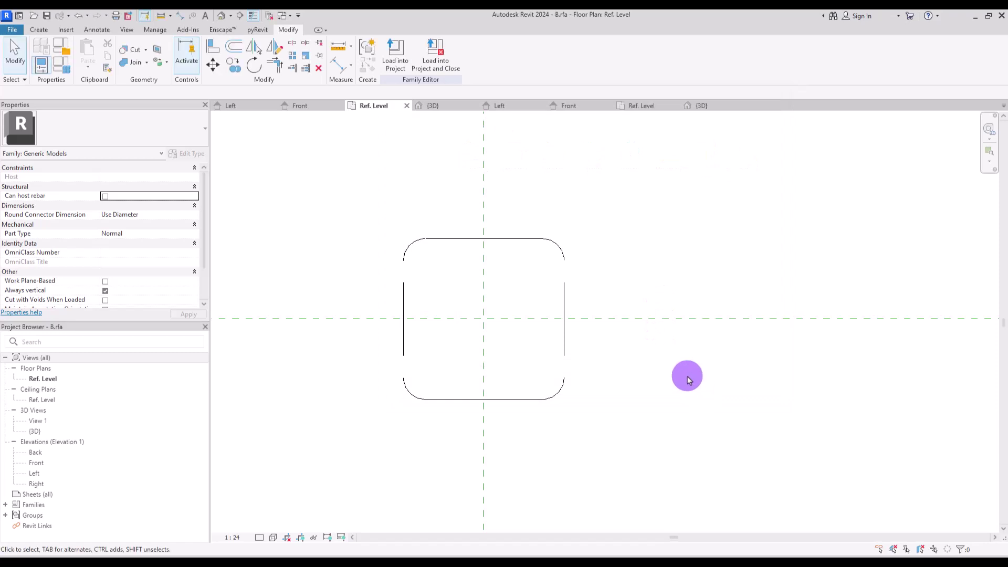
Load B into Family4 and place one at the sofa's top-left corner
click(393, 64)
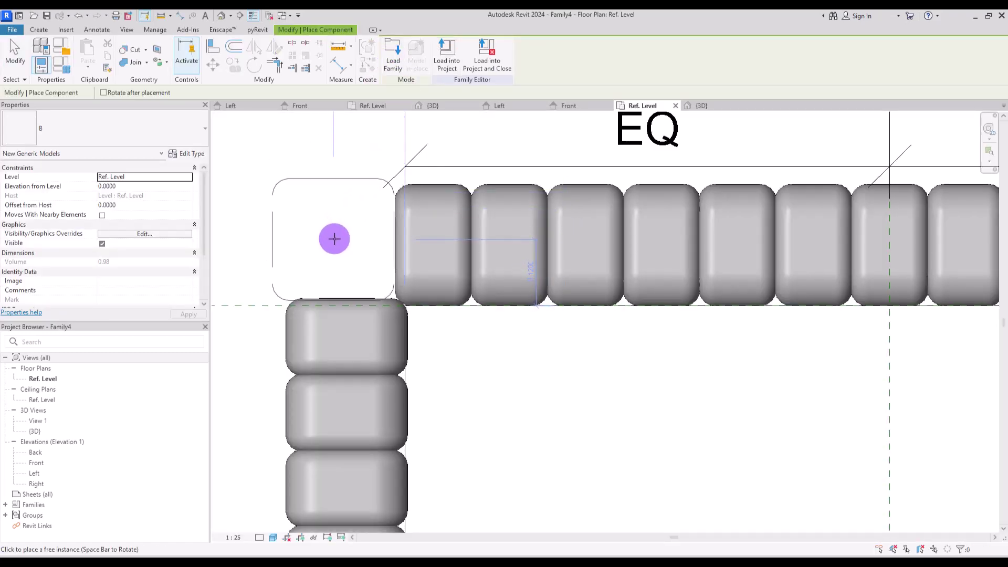
click(336, 239)
key(Escape)
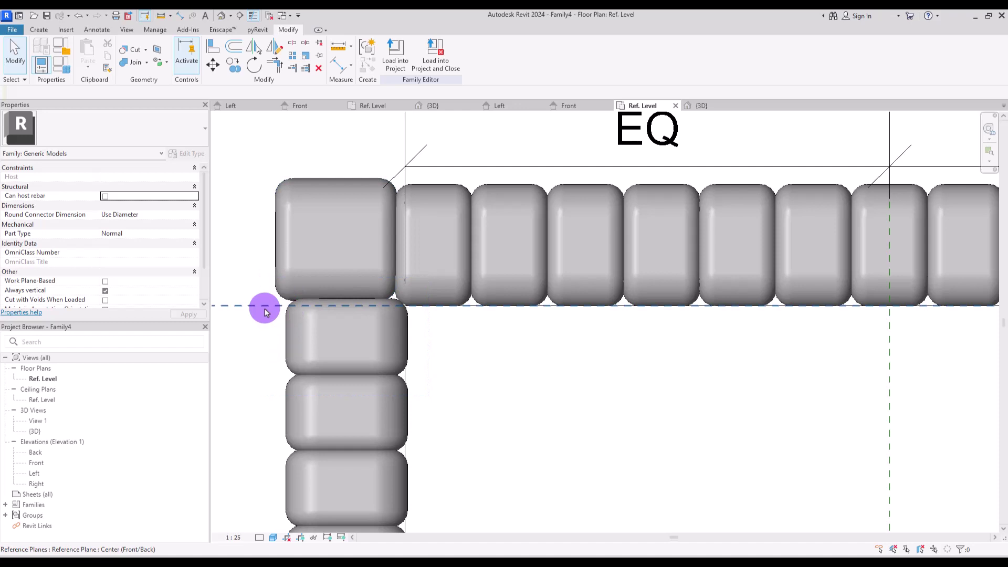
Set B's Extrusion End to 0.1 and Start to -0.1, then reload, overwriting the existing version
click(374, 105)
click(464, 241)
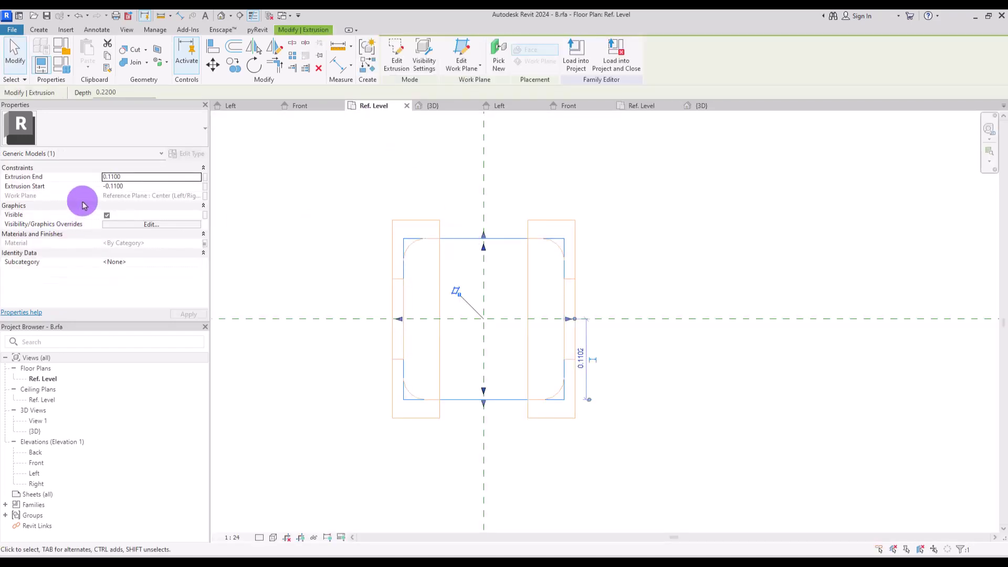
drag(114, 181, 182, 179)
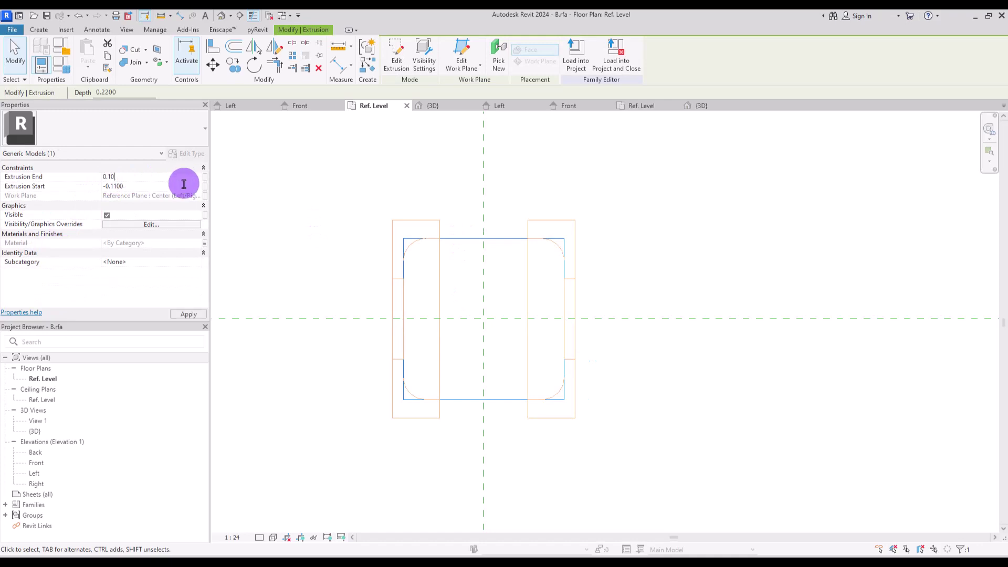
text(0)
key(Return)
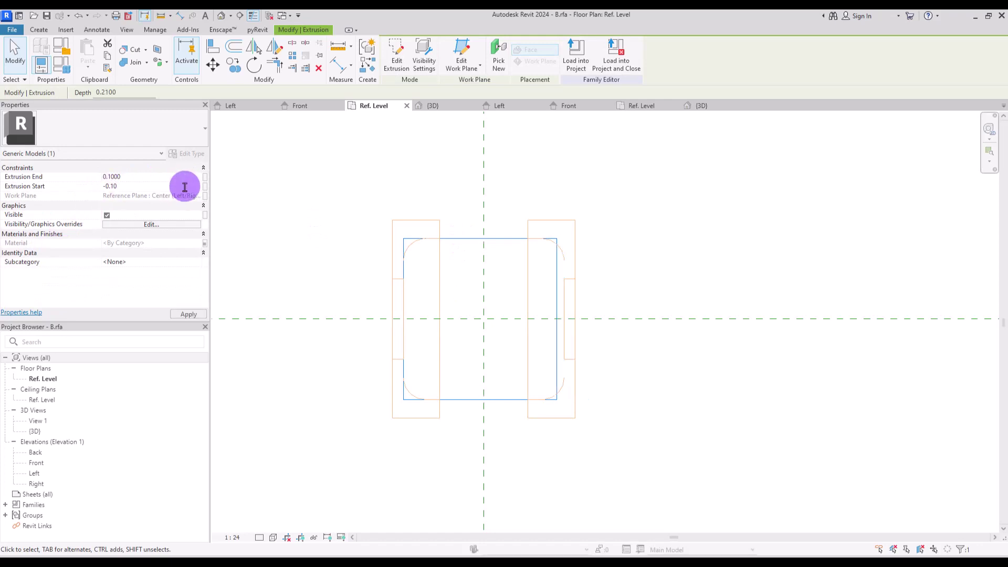
key(Escape)
click(395, 61)
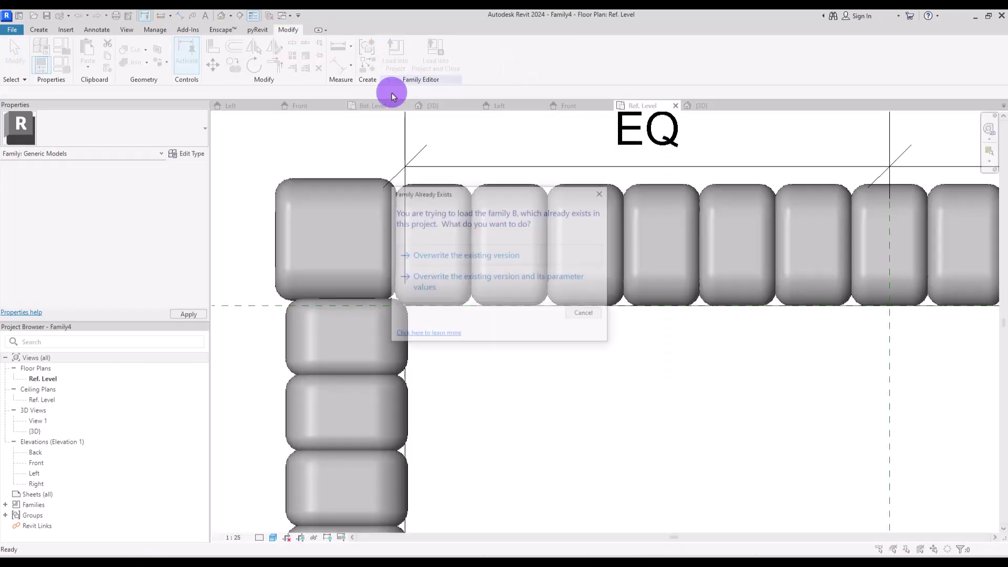
click(467, 252)
Nudge the corner block down and right so it sits flush with its neighbours
drag(356, 186, 378, 225)
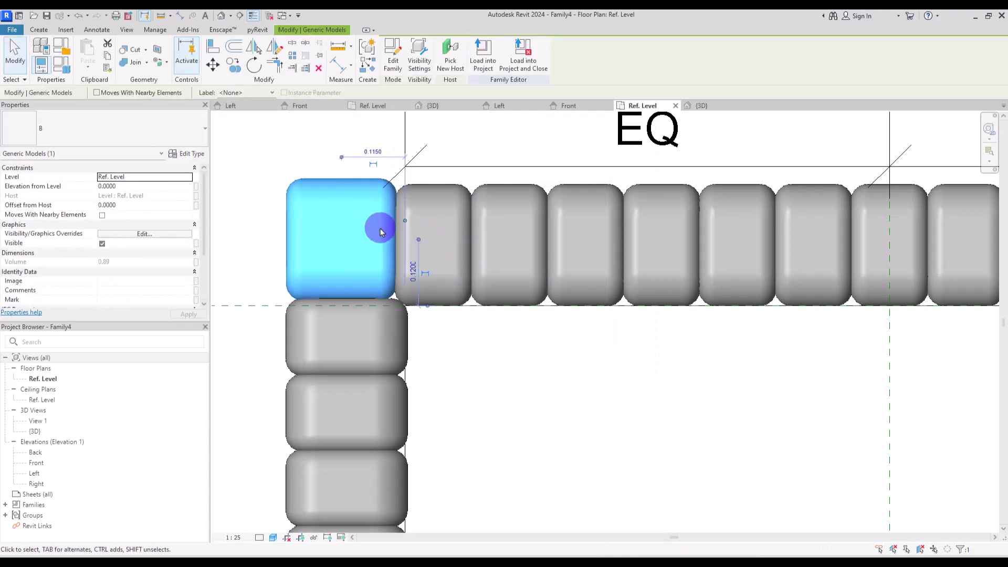
click(544, 412)
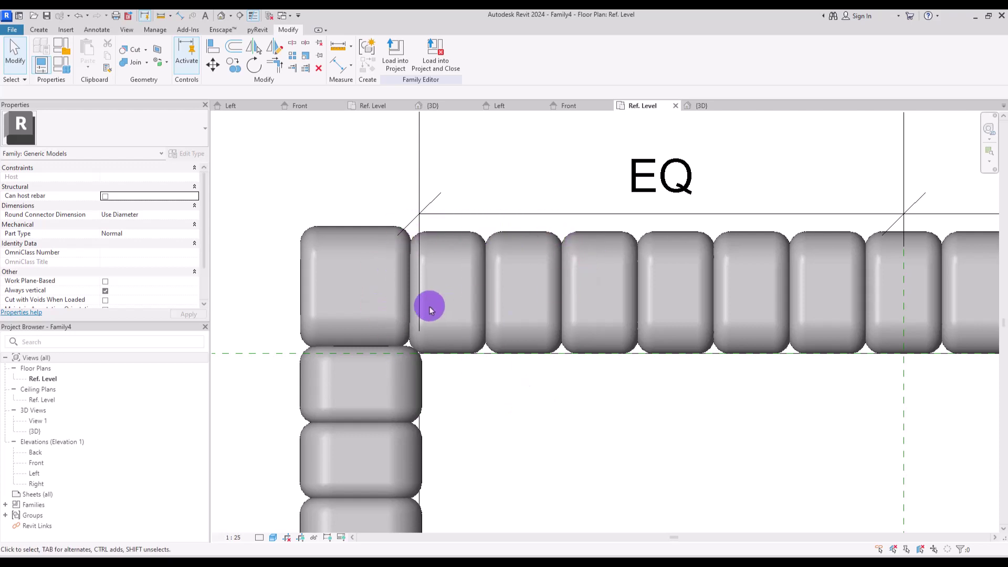
click(342, 226)
key(Down)
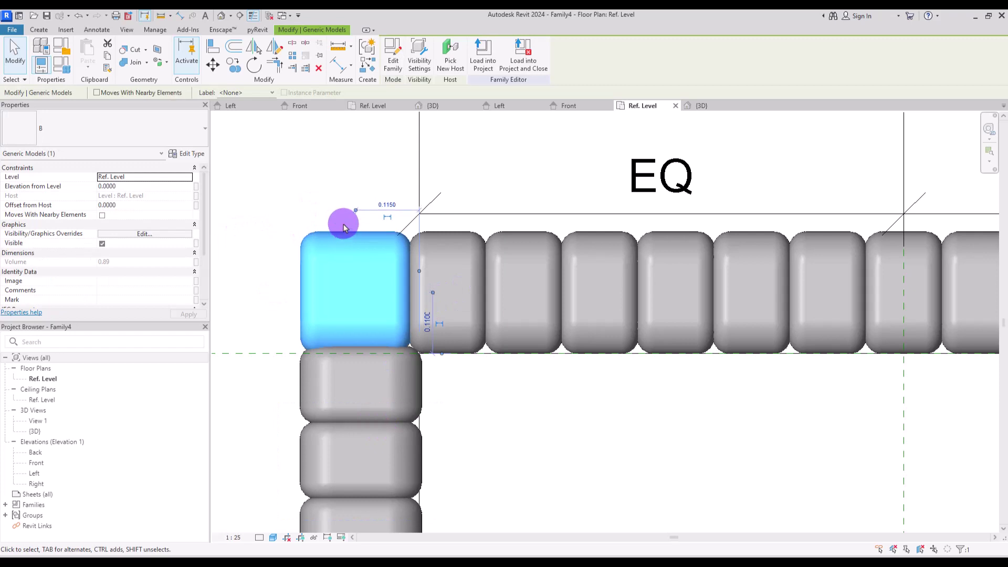
key(Right)
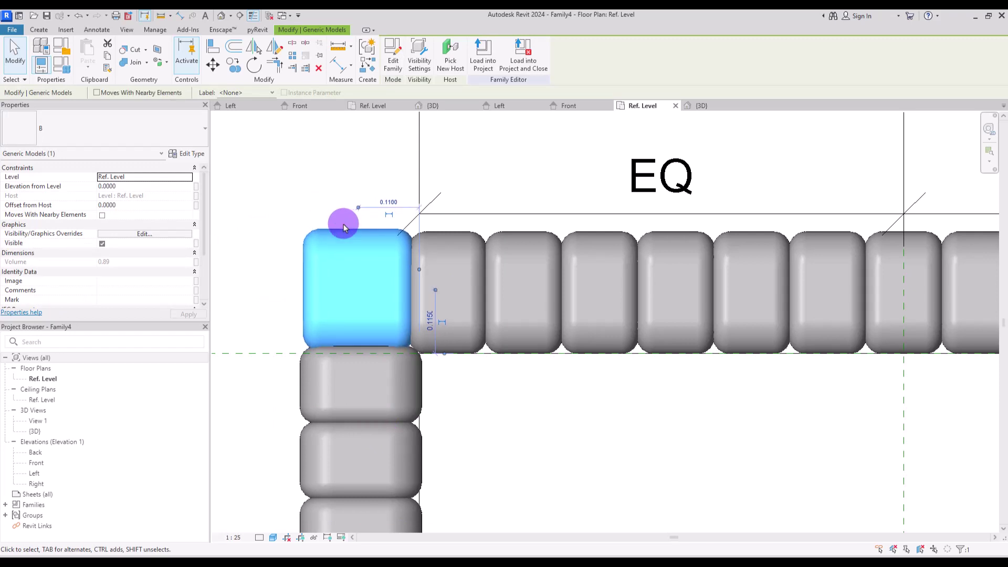
click(331, 198)
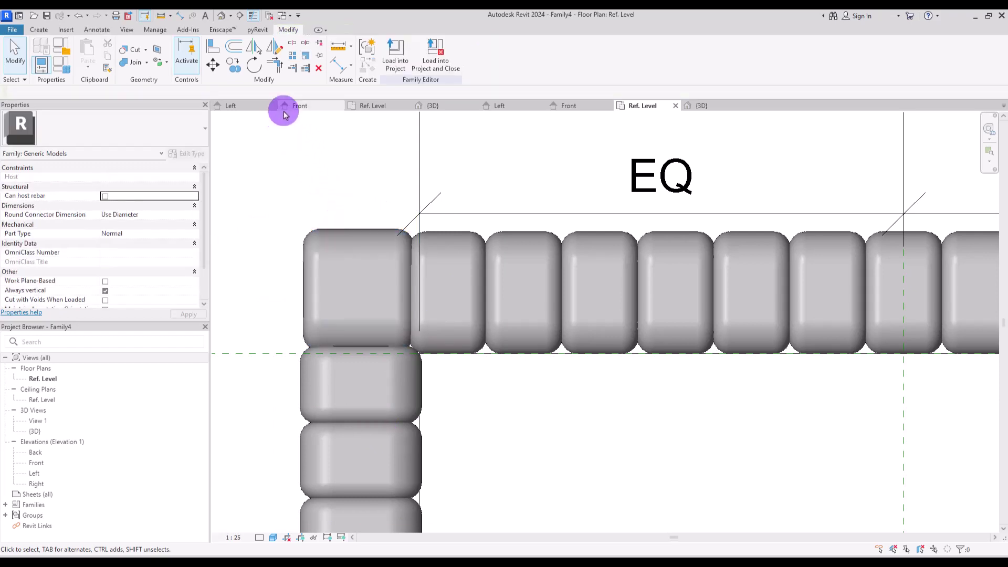
Inspect B's extrusion profile in 3D and left view, then return to Family4's plan
click(388, 107)
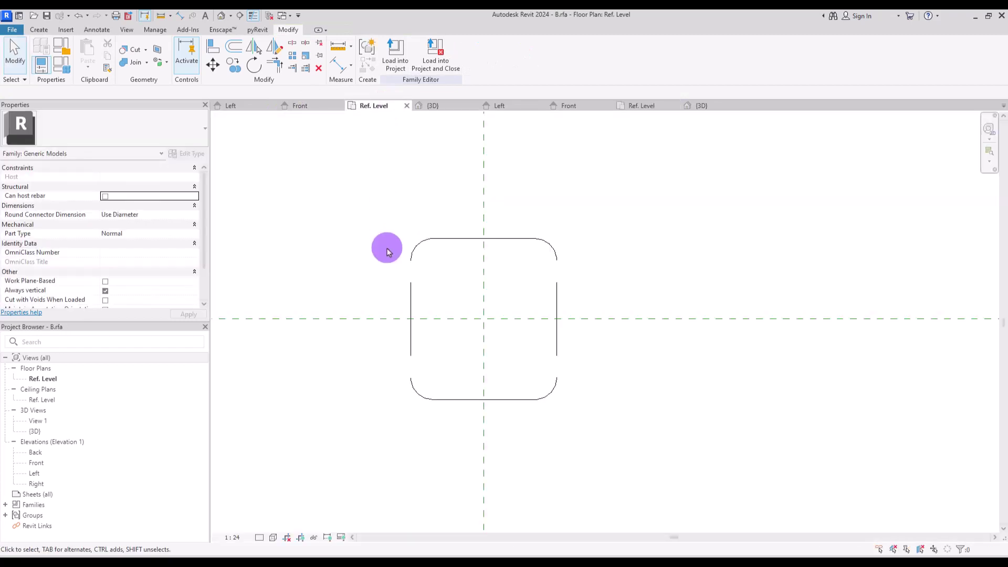
scroll(389, 263, down, 2)
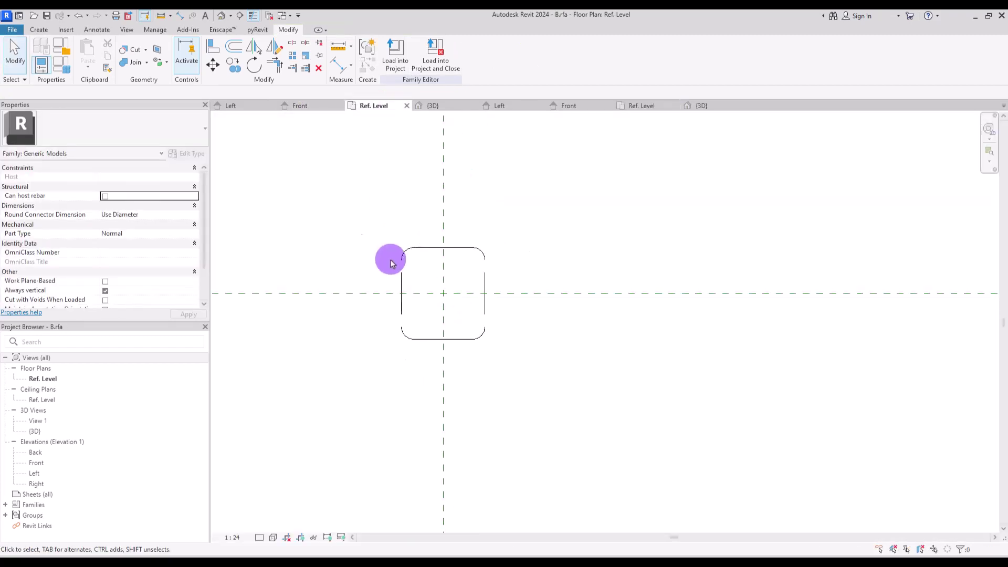
click(432, 106)
click(504, 185)
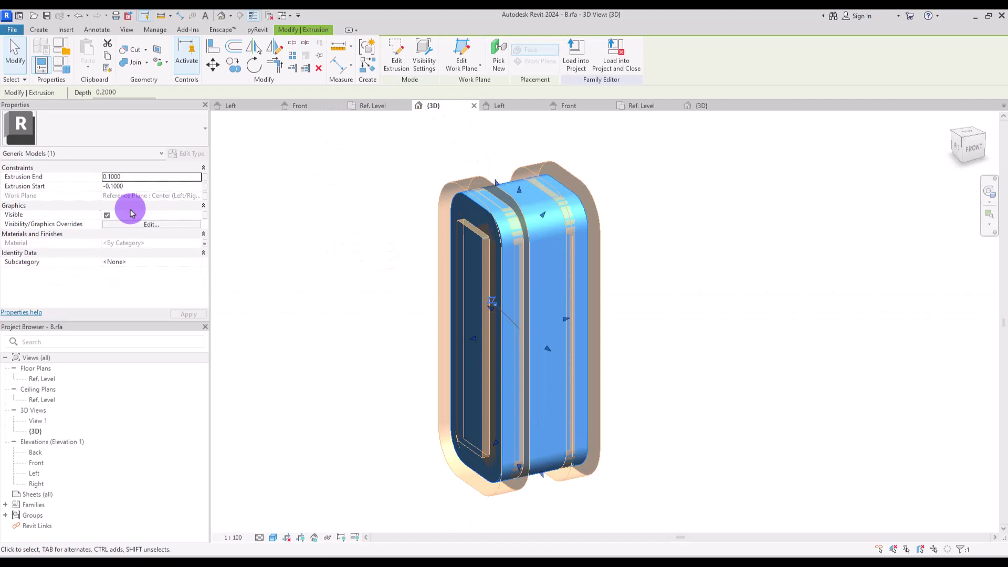
click(399, 52)
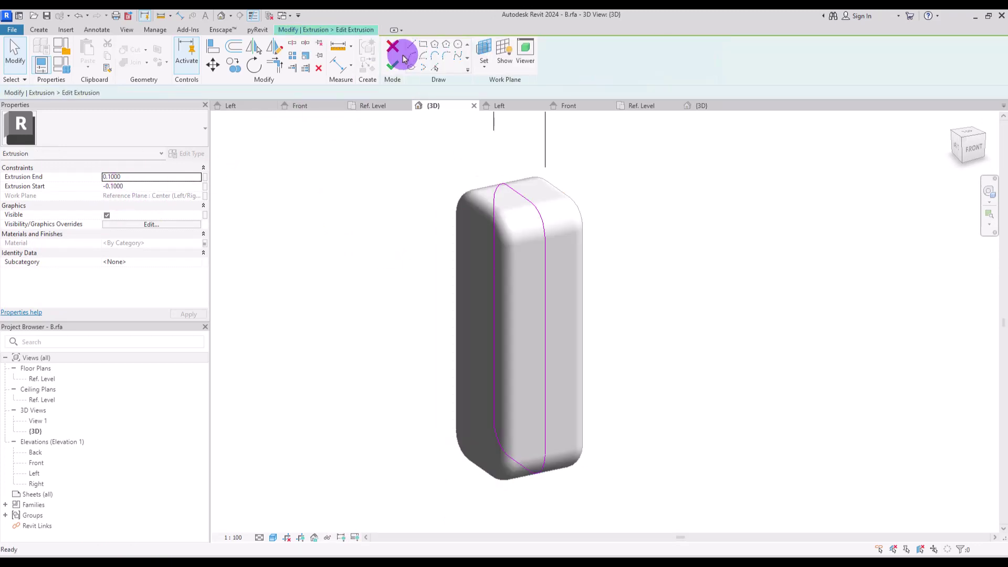
click(239, 105)
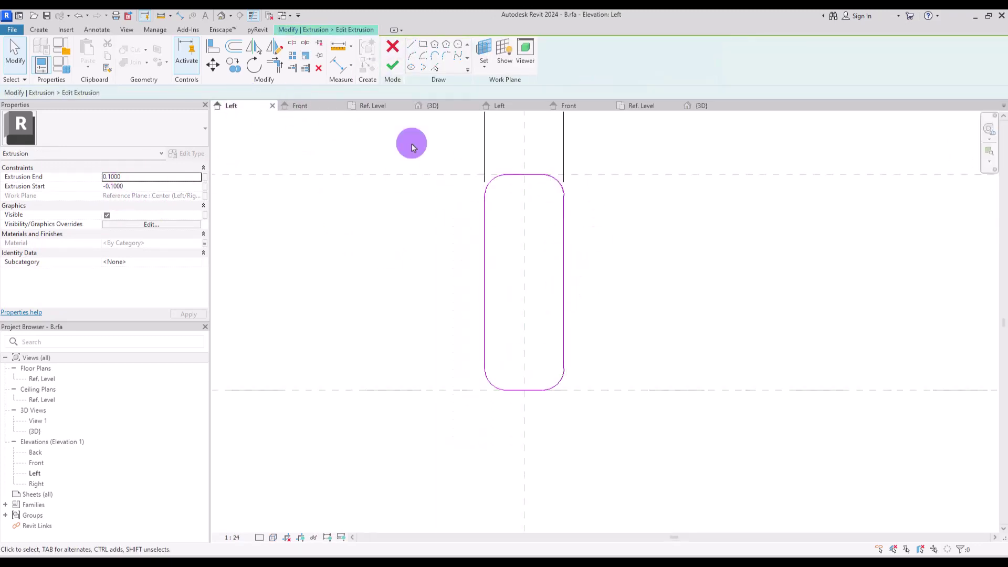
click(390, 53)
click(393, 53)
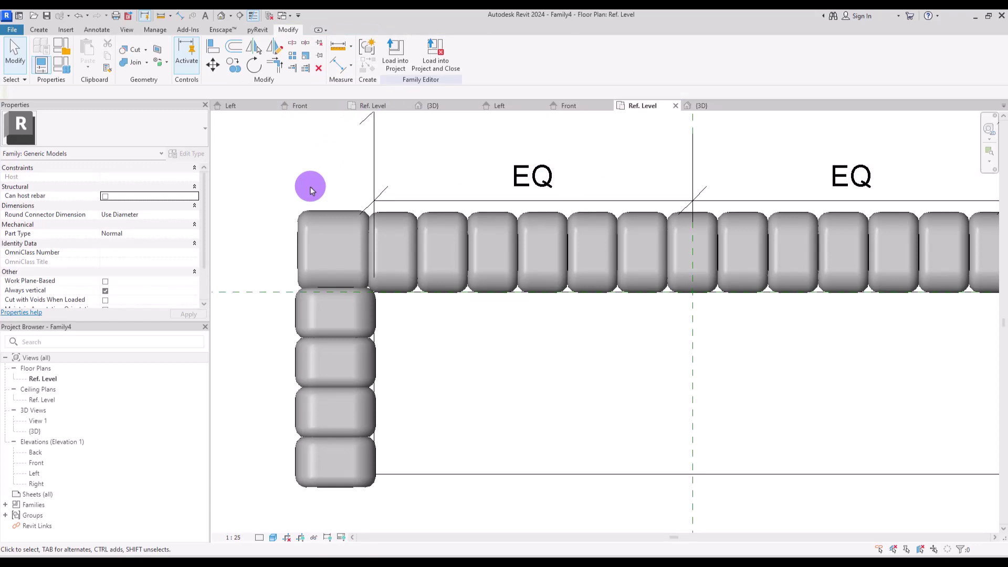
Mirror-copy the top-left corner block across the vertical centre plane to the right end
click(332, 215)
click(274, 47)
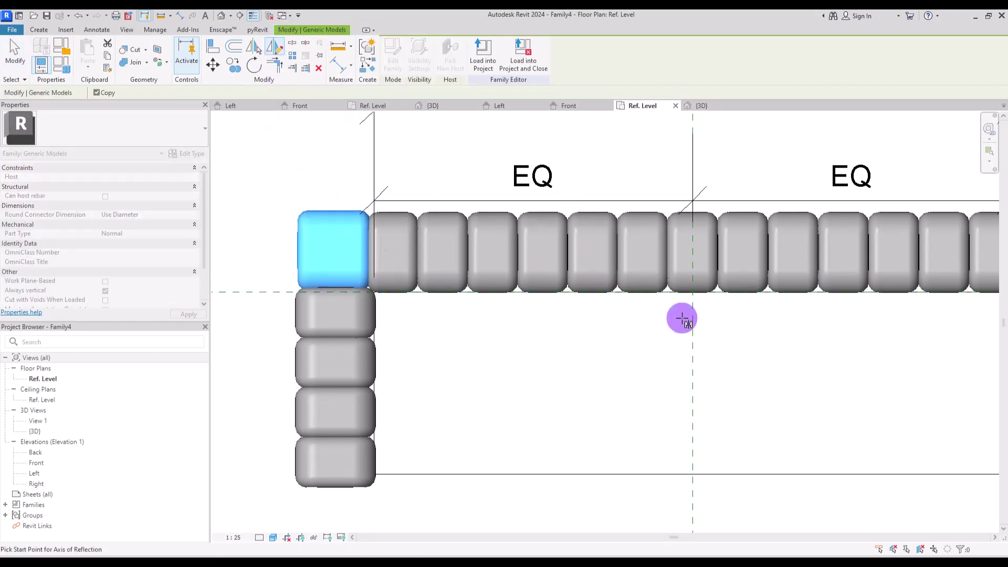
click(682, 318)
click(693, 386)
middle_drag(814, 353, 656, 357)
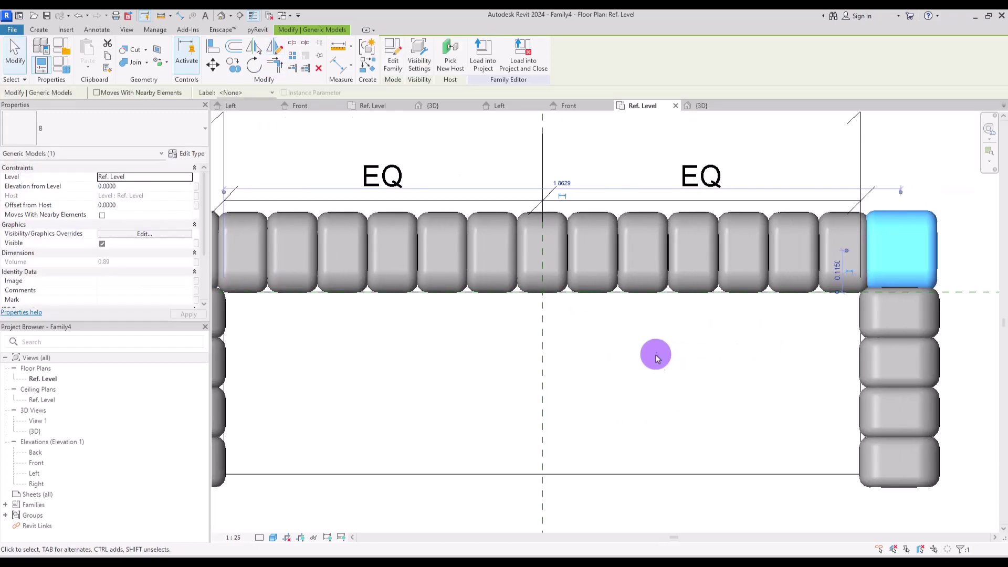
click(656, 357)
Inspect both sofa corners in the default 3D view, then return to the Ref. Level plan
click(221, 16)
shift+middle_drag(411, 231, 849, 377)
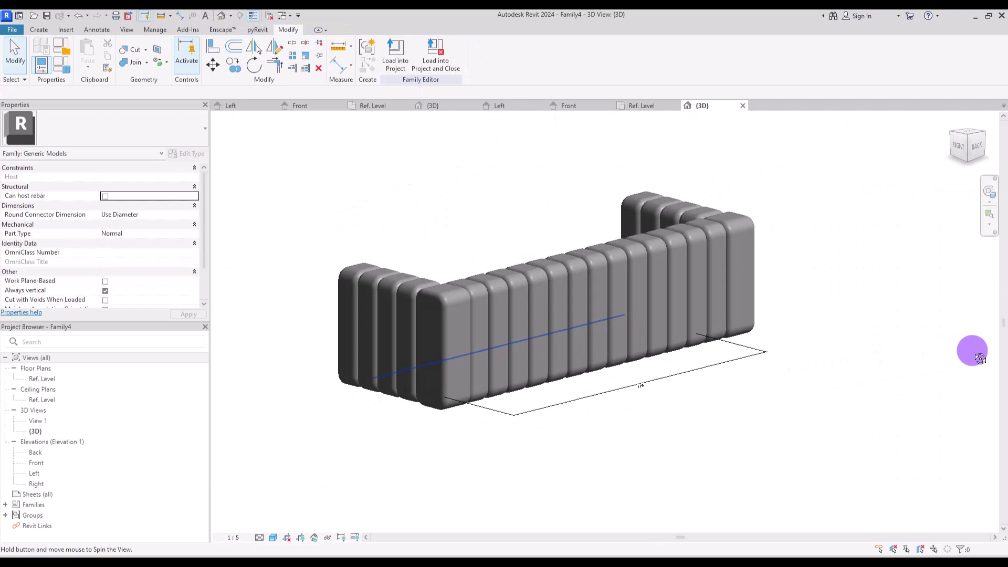
shift+middle_drag(980, 359, 734, 448)
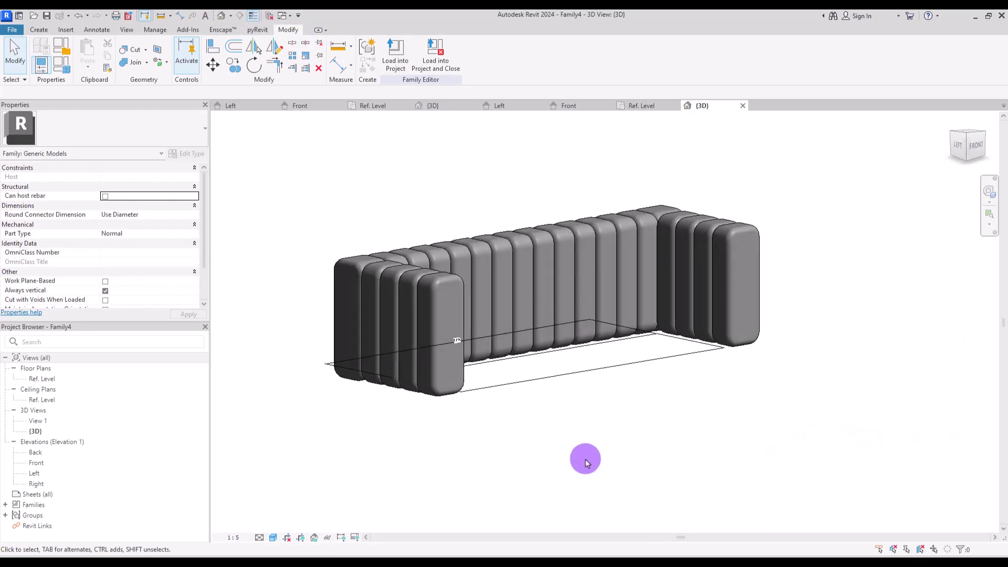
click(643, 106)
middle_drag(423, 345, 488, 303)
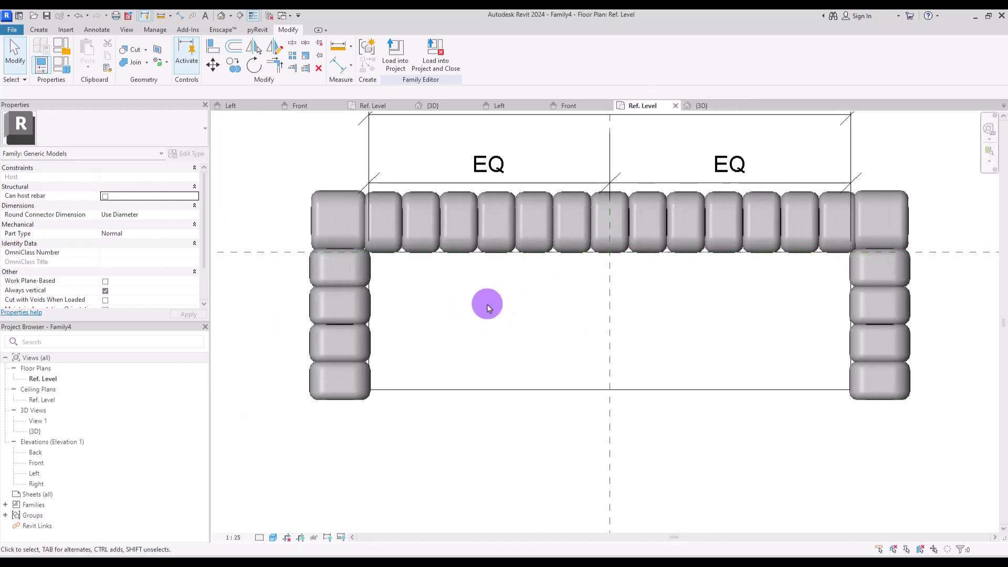
Cancel a started model-line arc and switch to the B.rfa Ref. Level floor plan
click(39, 30)
click(231, 62)
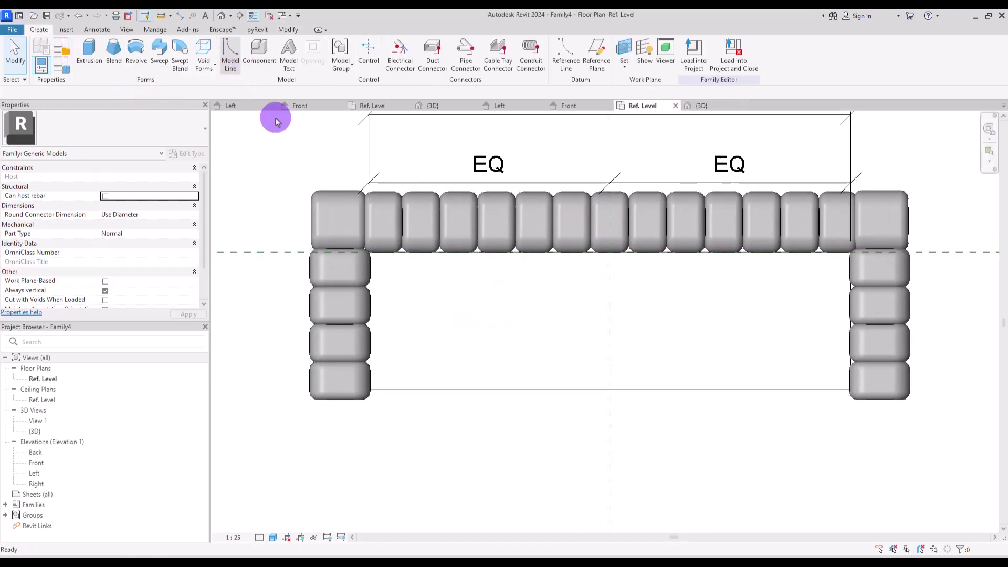
click(421, 252)
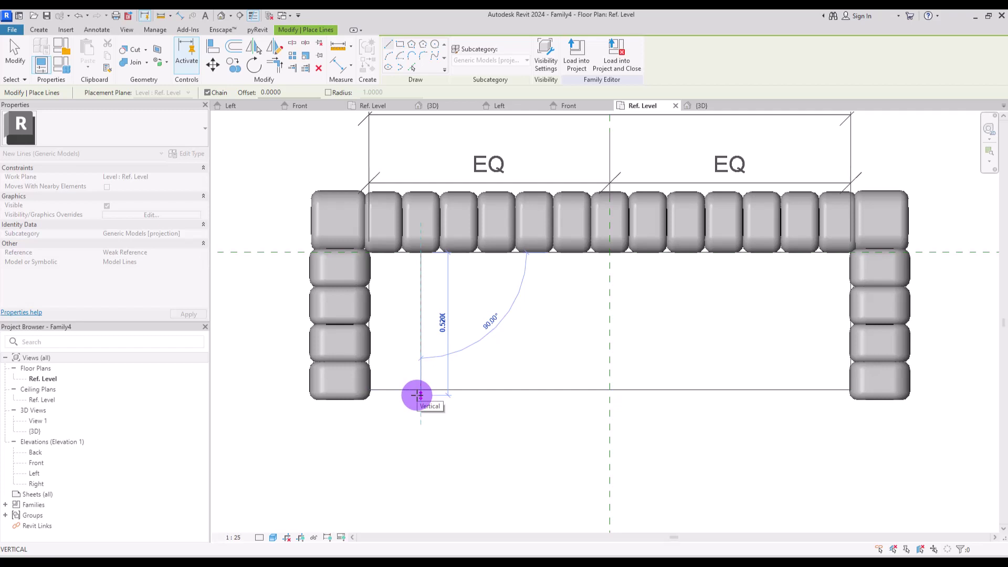
key(Escape)
key(Escape)
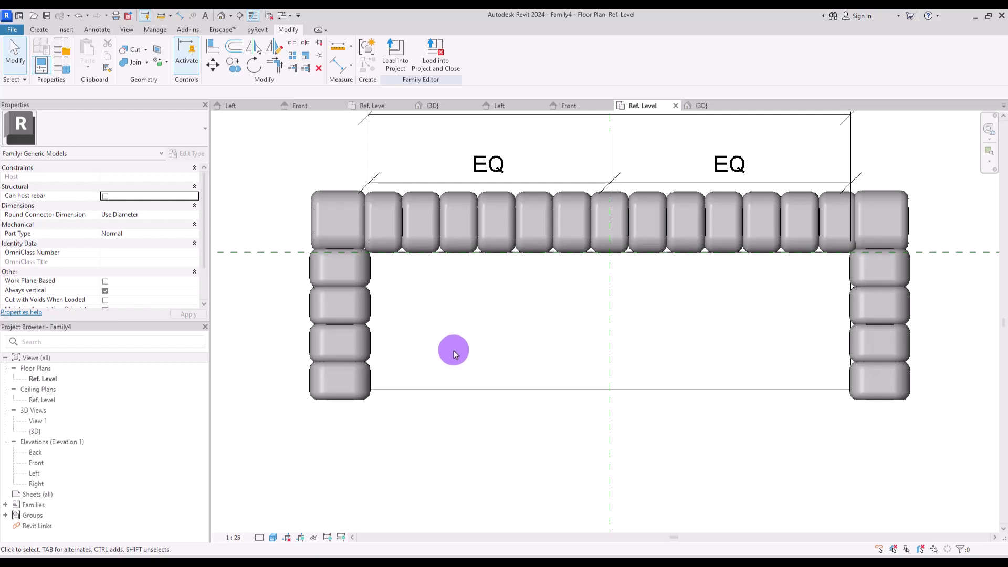
click(375, 107)
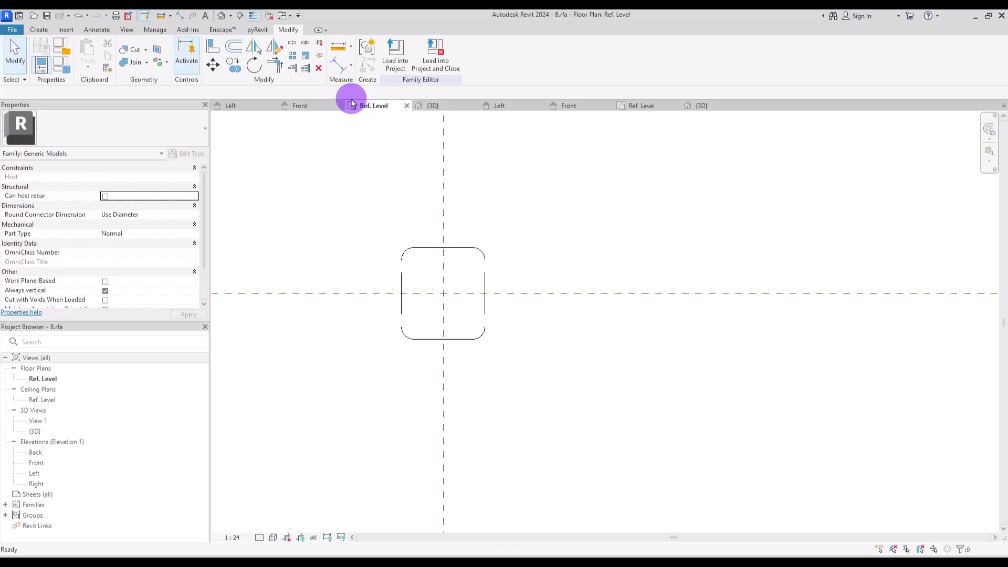
In the left elevation, set the upper reference plane height to 0.3600
click(233, 109)
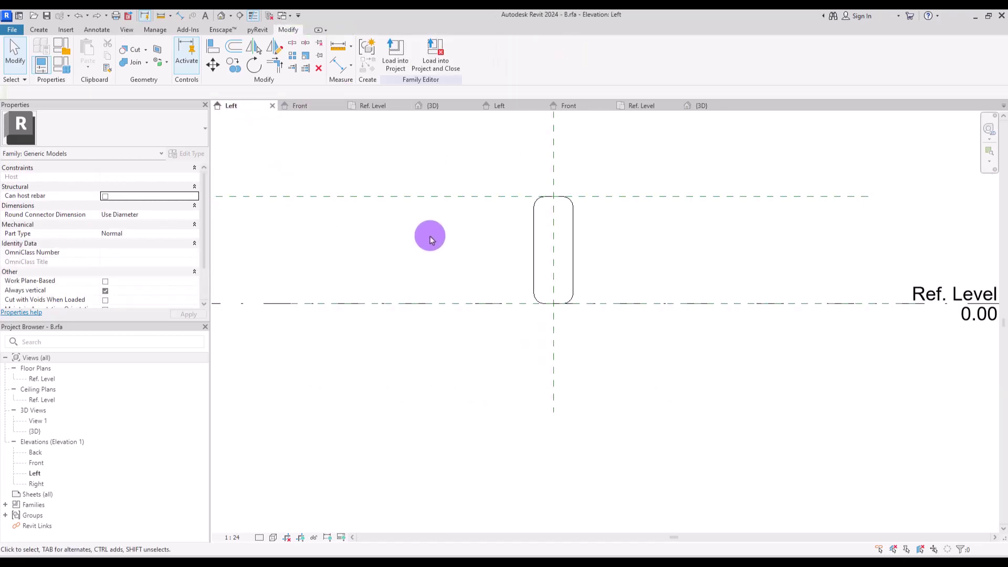
click(408, 197)
click(330, 248)
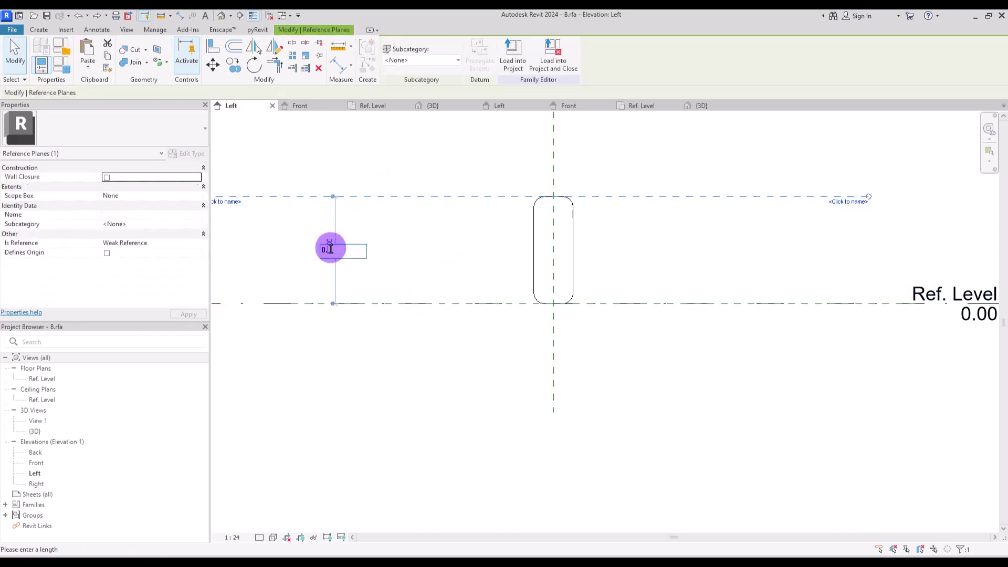
key(Return)
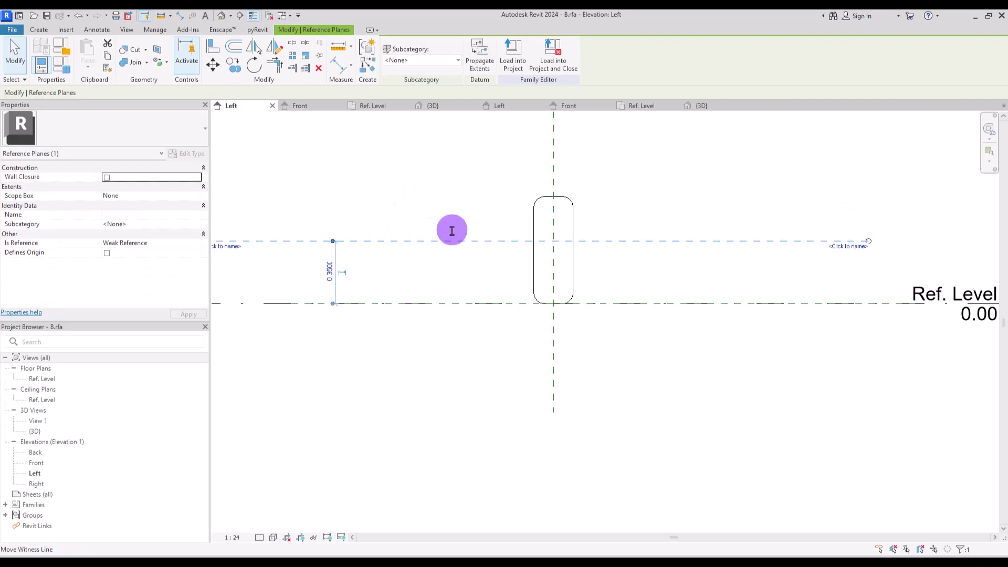
Reshape the extrusion profile down to the reference plane and wider, then view it in 3D
click(573, 212)
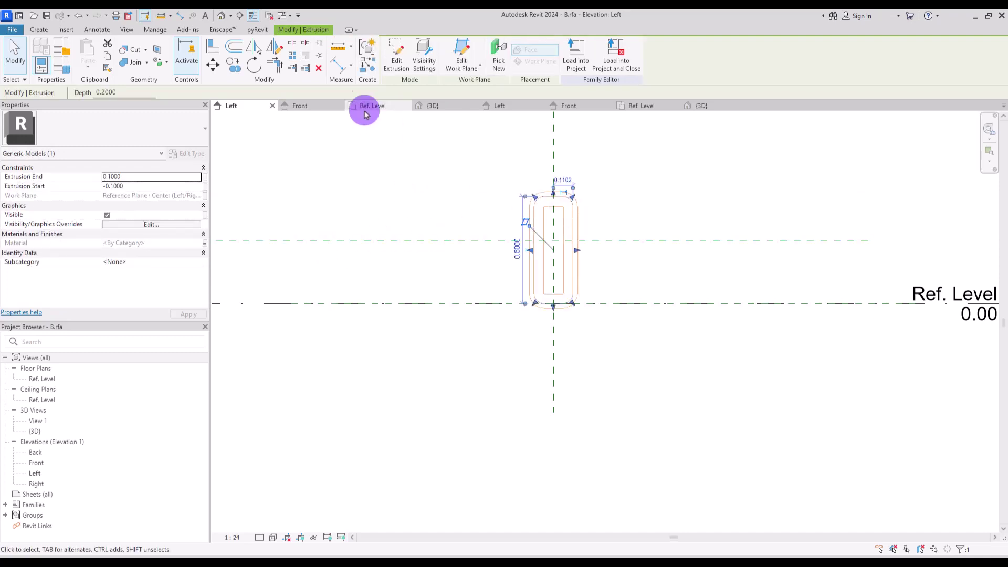
click(397, 54)
scroll(569, 143, up, 3)
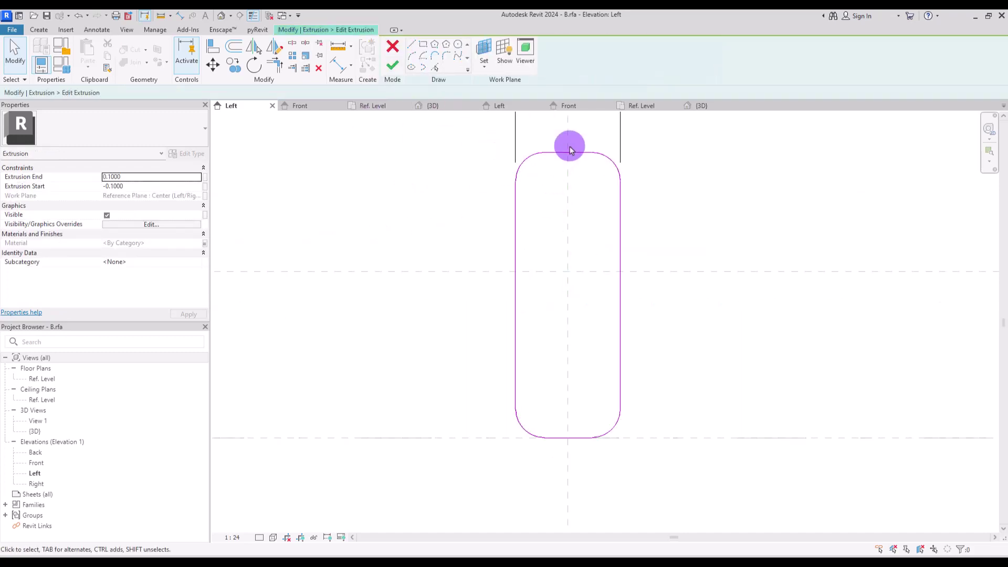
drag(569, 144, 568, 245)
scroll(576, 209, down, 3)
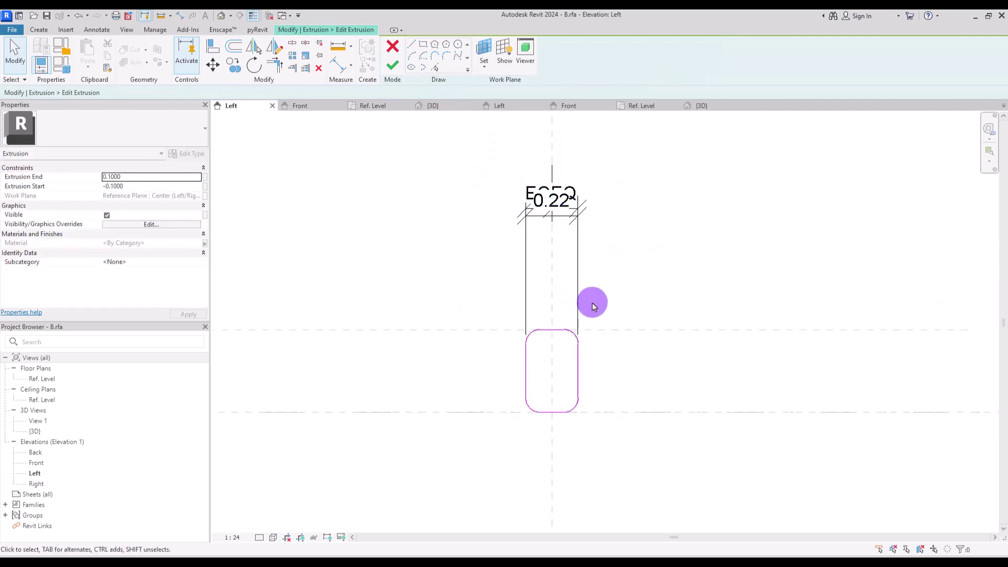
mouse_move(576, 379)
mouse_down()
mouse_move(629, 371)
mouse_move(606, 374)
mouse_move(624, 367)
mouse_move(603, 363)
mouse_move(630, 370)
mouse_move(615, 363)
mouse_up()
click(693, 266)
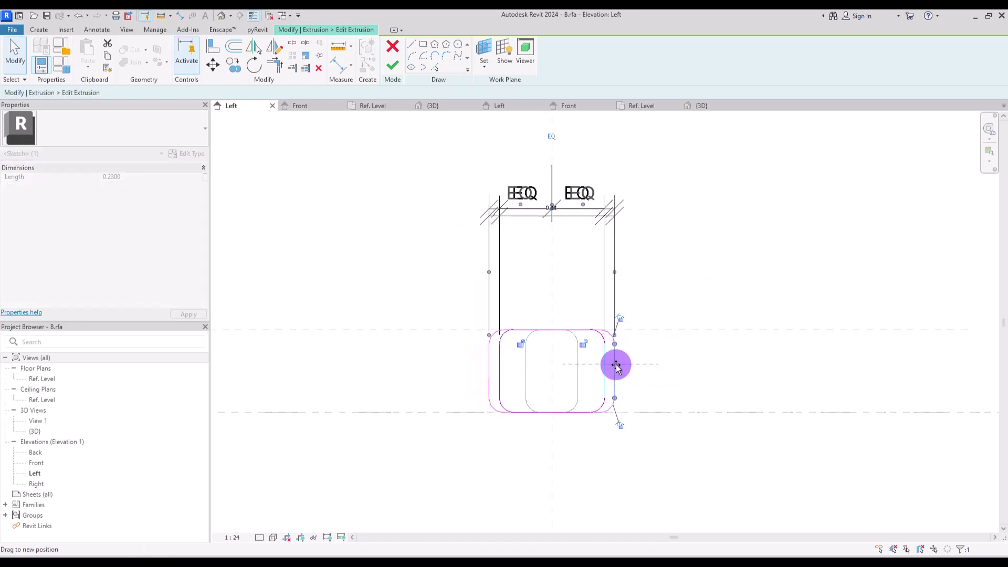
click(661, 371)
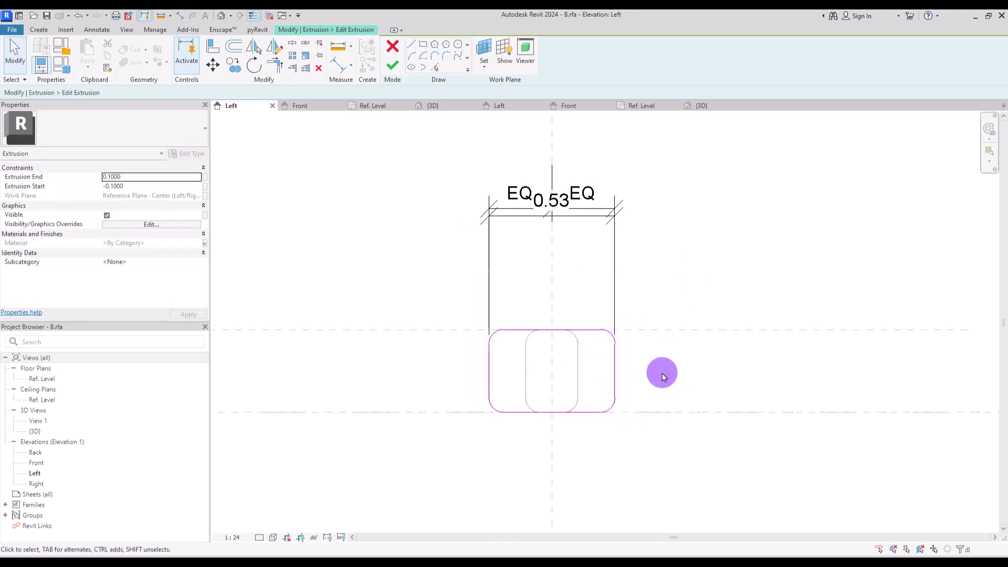
click(393, 66)
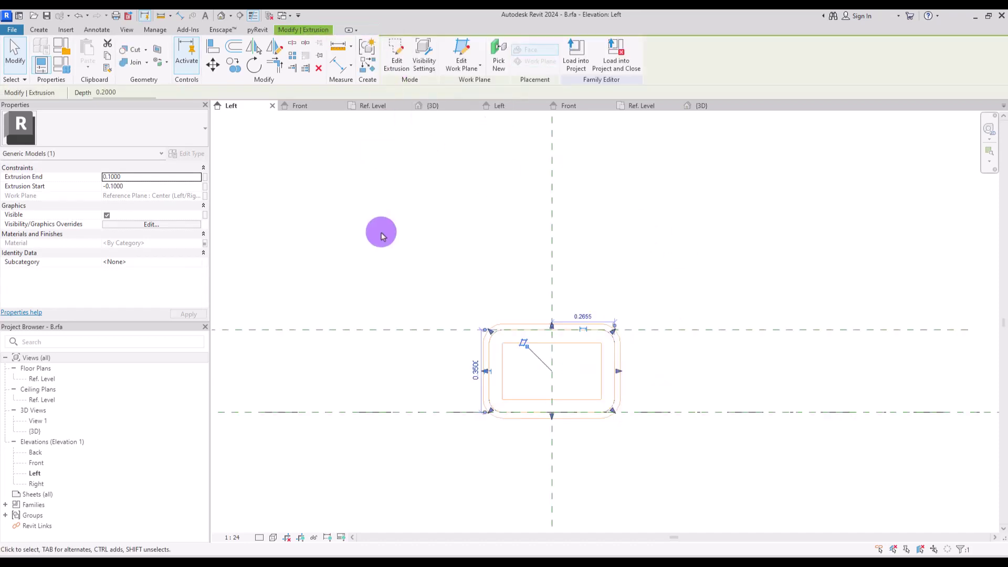
click(380, 232)
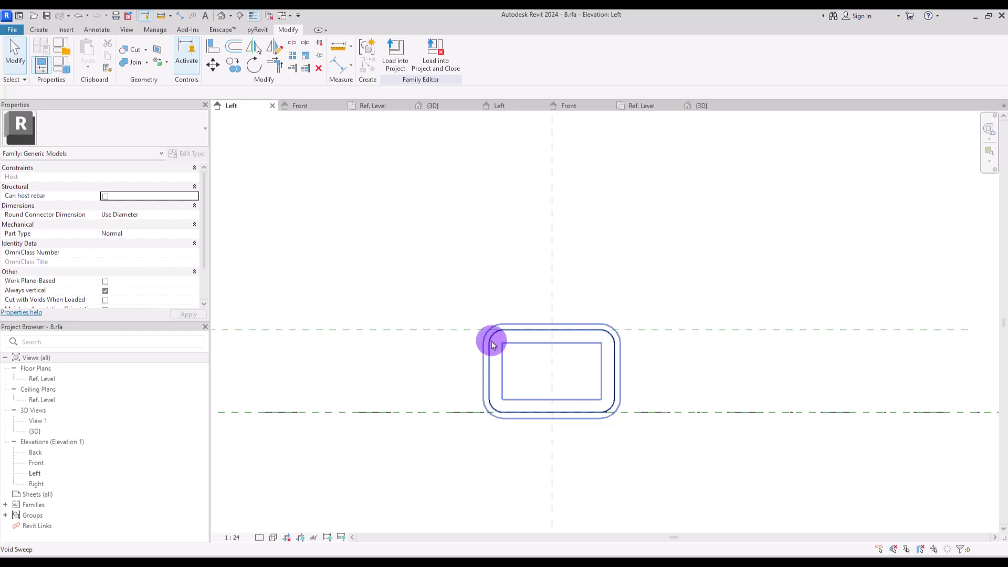
click(433, 105)
mouse_move(583, 317)
shift+middle_down()
mouse_move(695, 356)
mouse_move(511, 383)
mouse_move(452, 376)
mouse_move(490, 386)
shift+middle_up()
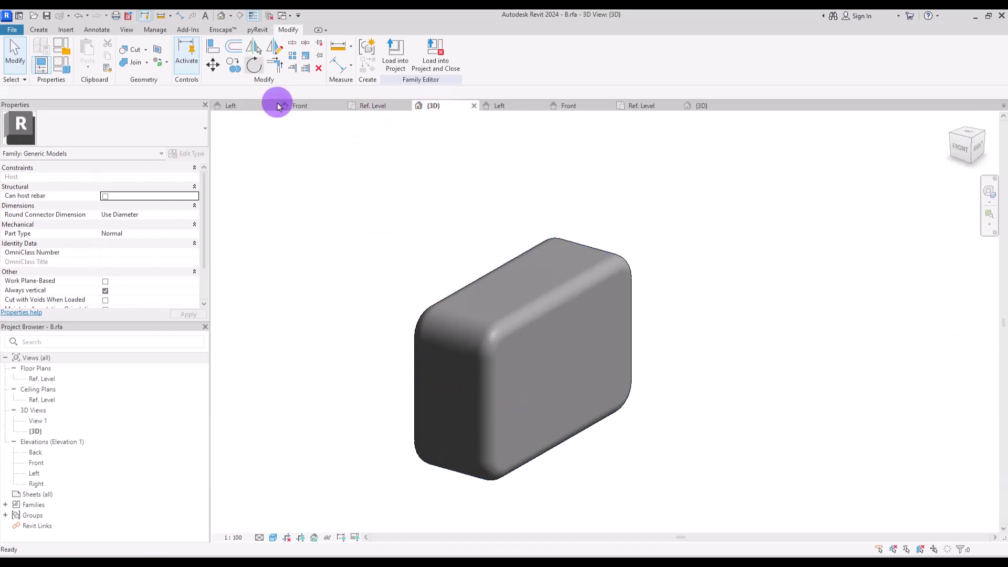
Save the reshaped block as a new family named C
click(12, 33)
mouse_move(79, 112)
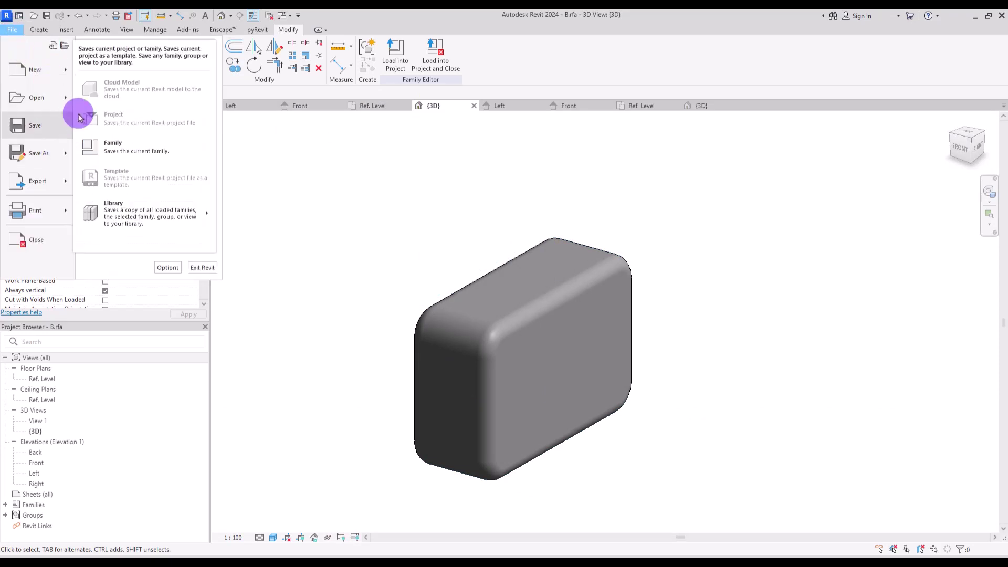
click(140, 150)
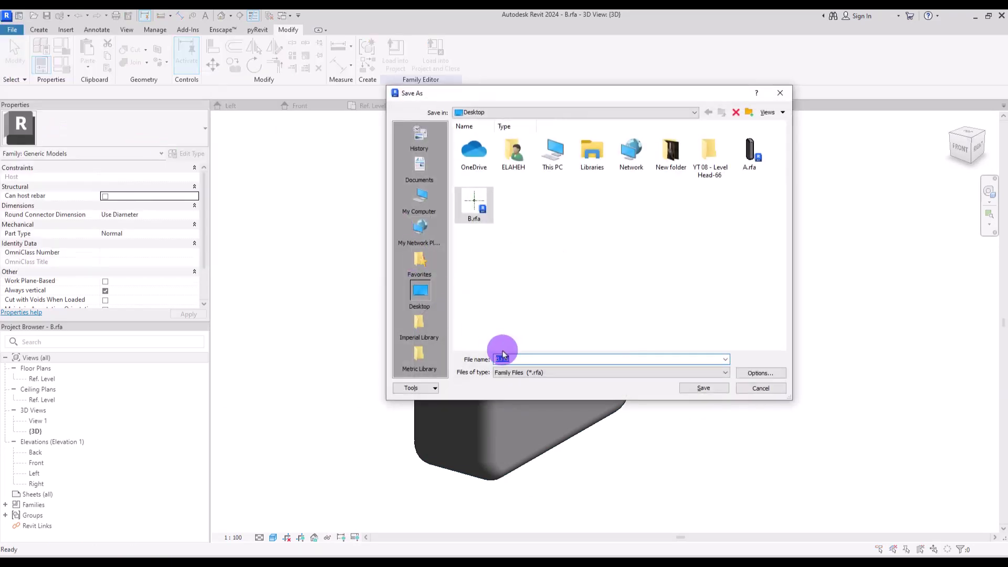
text(c)
click(706, 388)
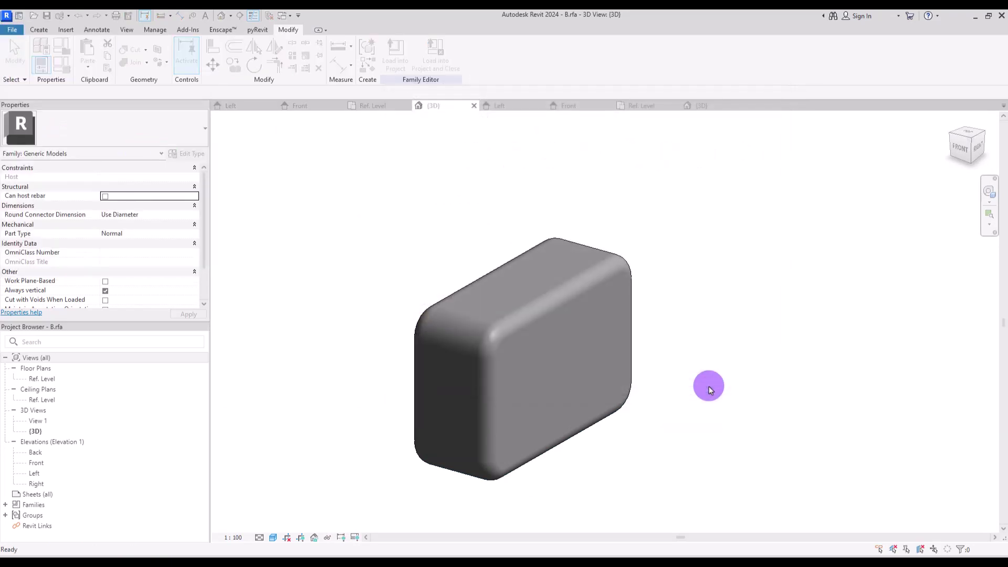
Load C into Family4 and place one instance beside the left arm
click(395, 54)
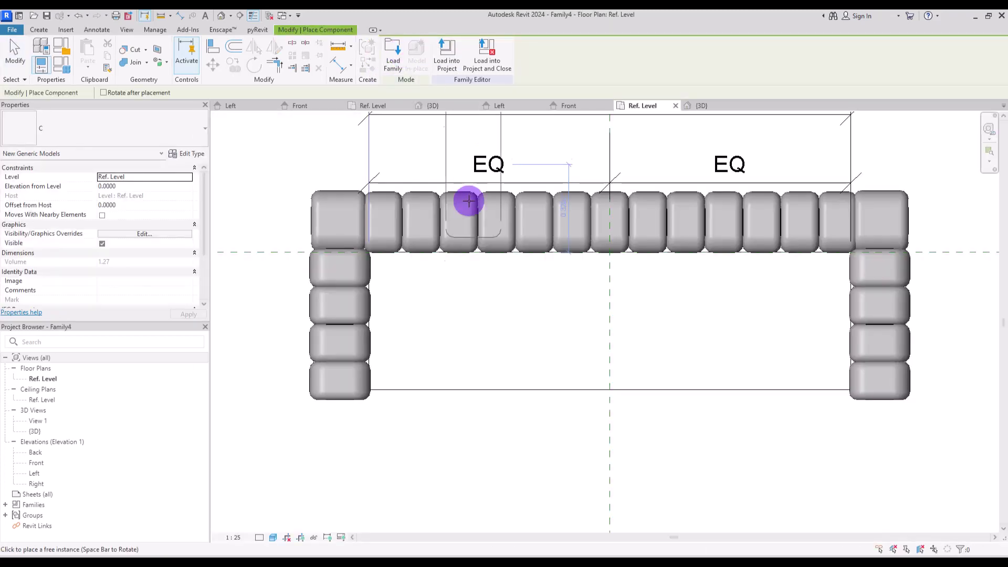
click(408, 324)
key(Escape)
scroll(394, 227, up, 5)
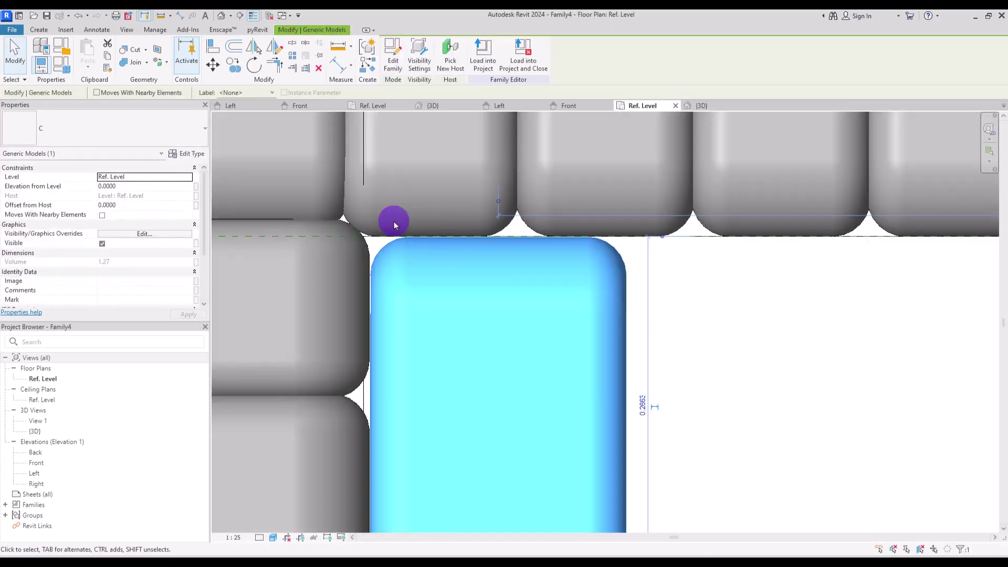
Nudge the placed C block slightly to the left
key(Left)
scroll(393, 224, down, 3)
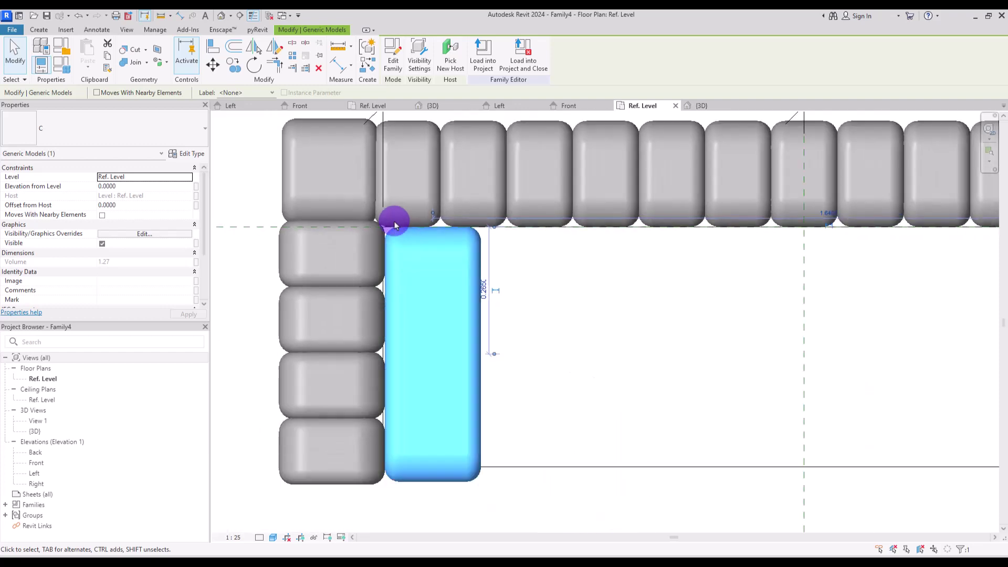
key(Escape)
scroll(428, 315, down, 2)
scroll(581, 306, up, 2)
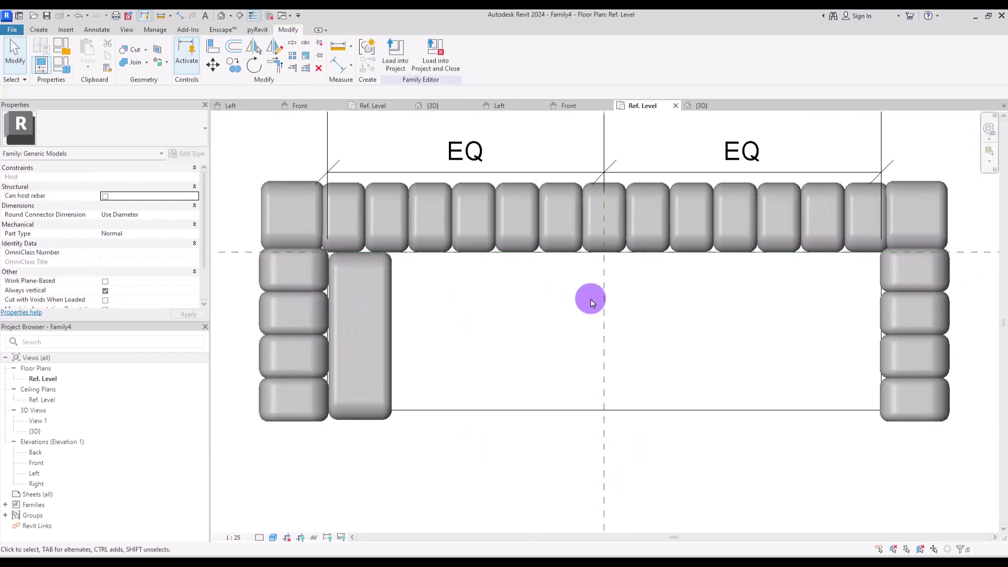
Linearly array the seat cushion from the left to the right arm, 9 copies
click(385, 286)
click(294, 62)
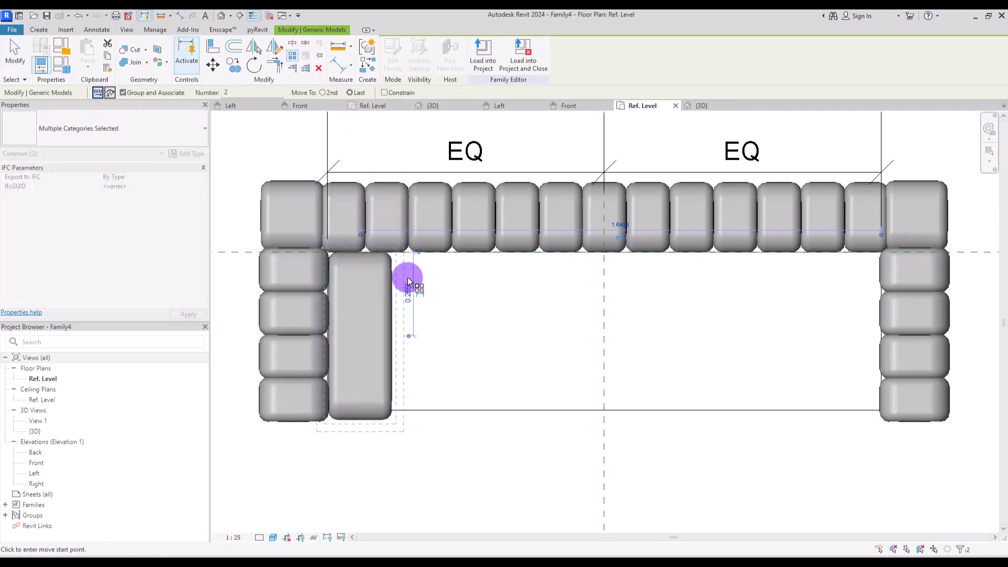
click(392, 304)
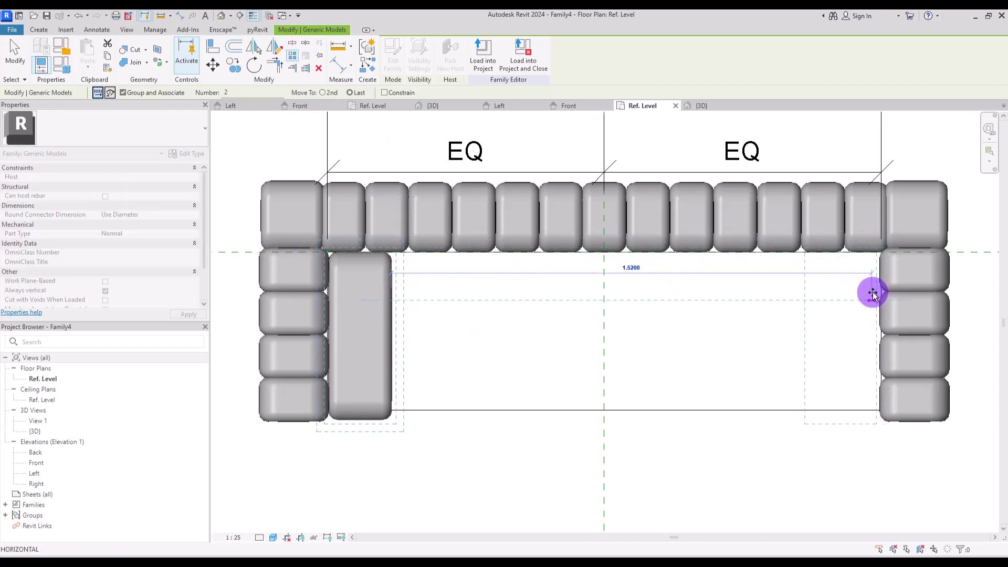
click(878, 291)
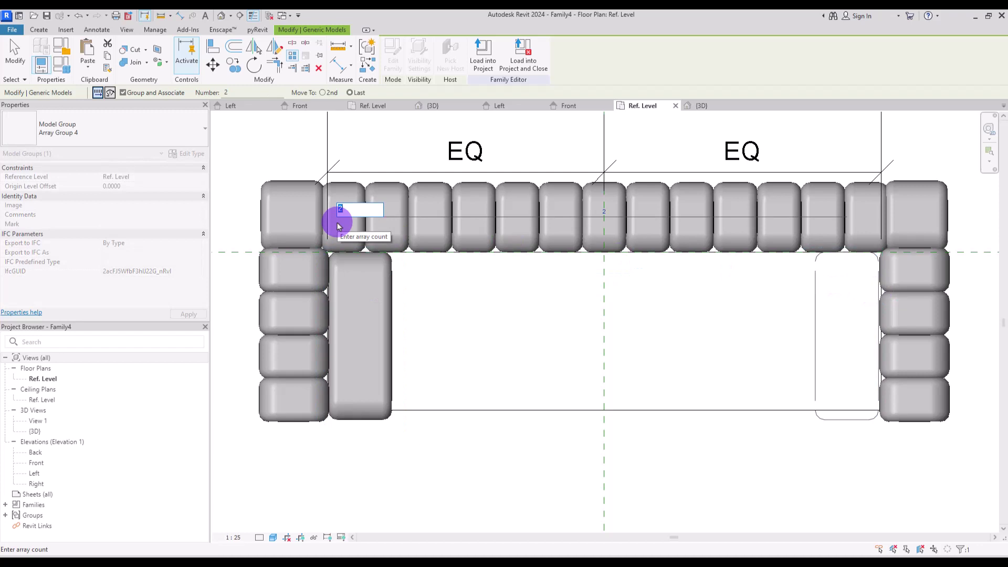
text(8)
key(Return)
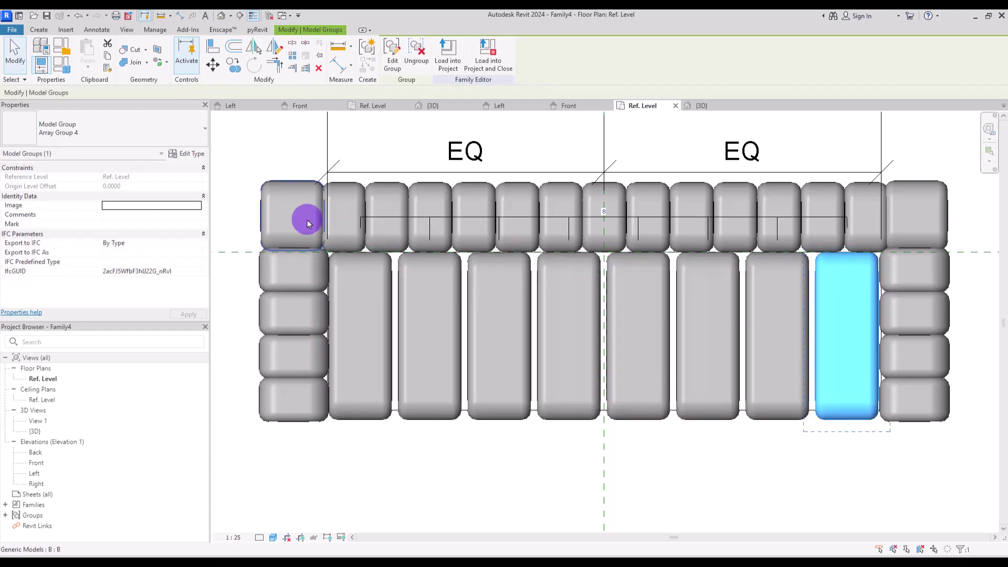
click(606, 210)
text(9)
key(Return)
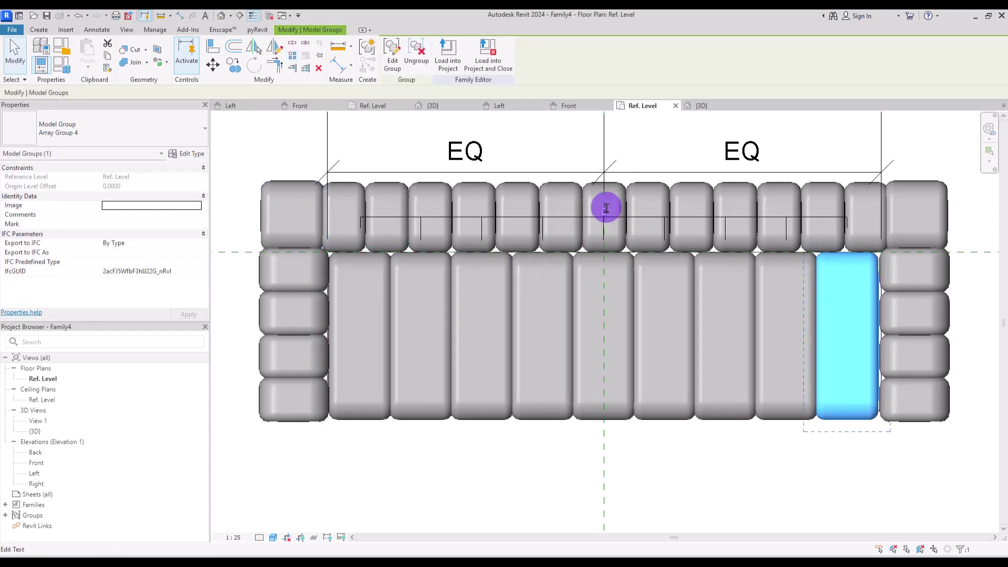
click(861, 465)
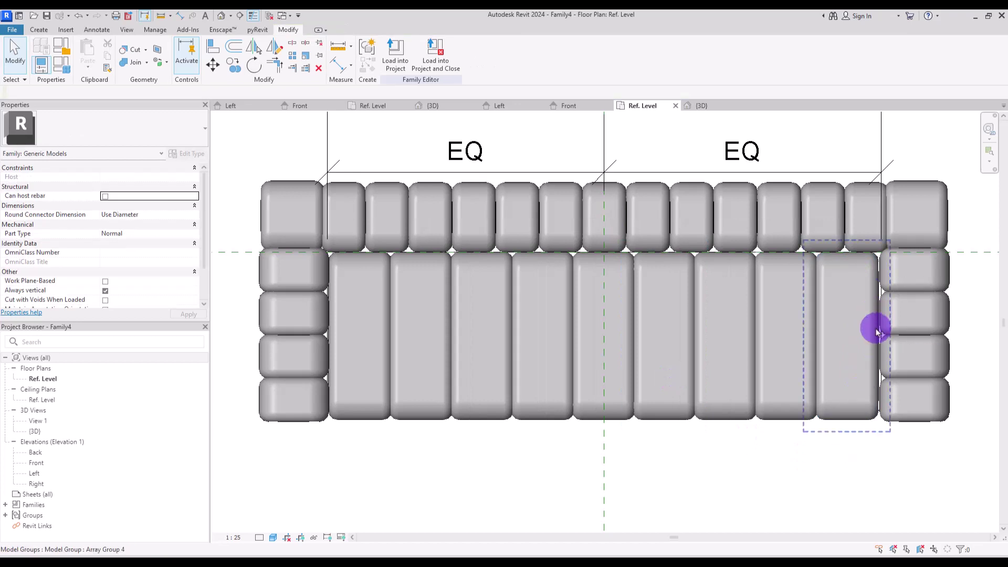
click(897, 332)
scroll(961, 331, up, 3)
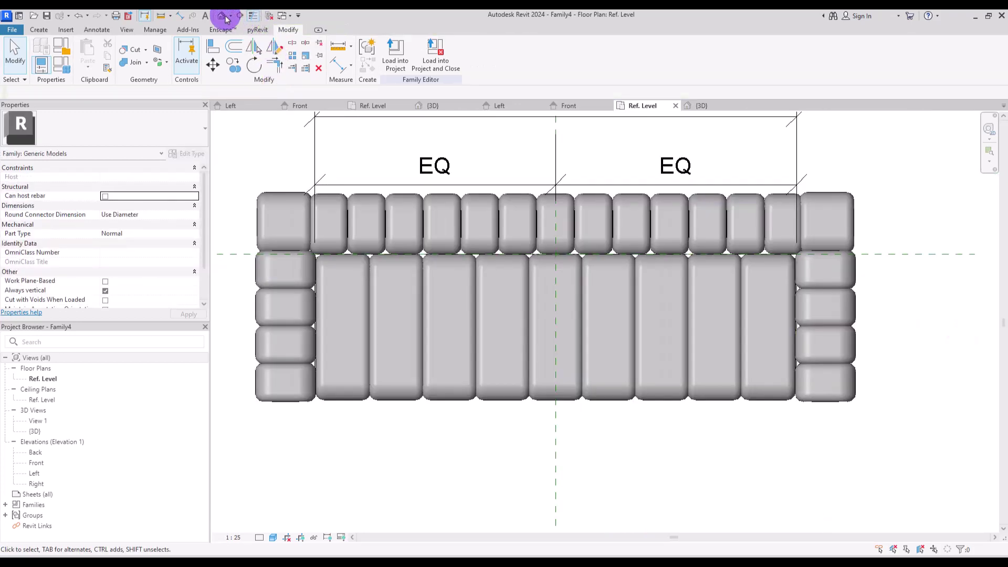
Load the Puffy Sofa into 56 Coffe Shop.rvt and place it against the brick wall
click(220, 16)
mouse_move(699, 385)
shift+middle_down()
mouse_move(533, 383)
mouse_move(542, 373)
mouse_move(711, 383)
shift+middle_up()
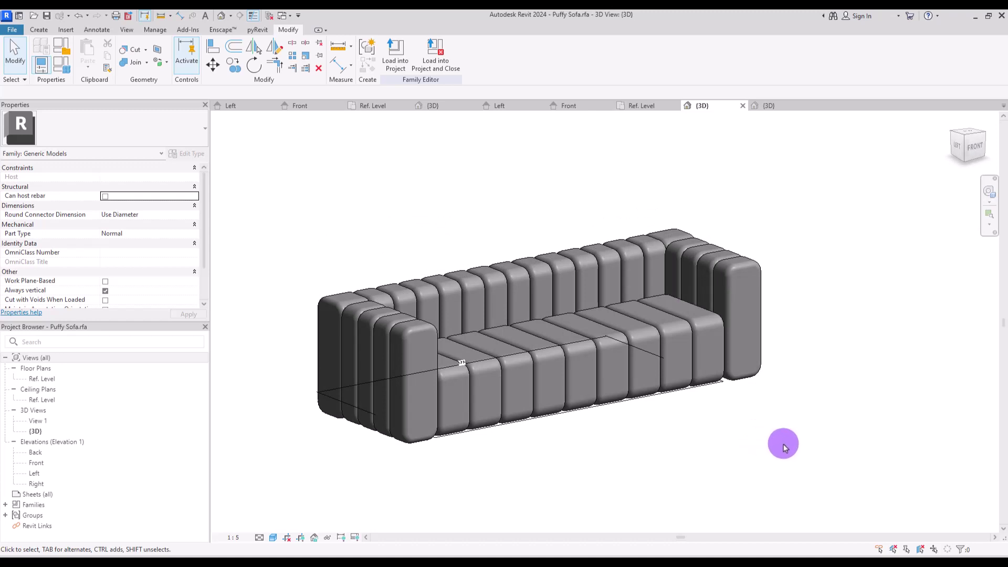
click(394, 54)
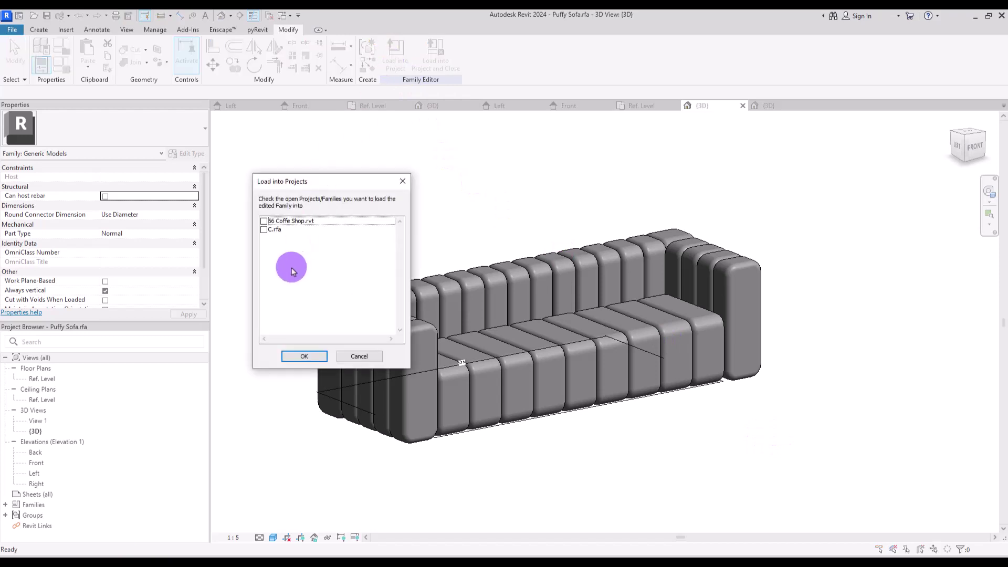
click(264, 221)
click(304, 356)
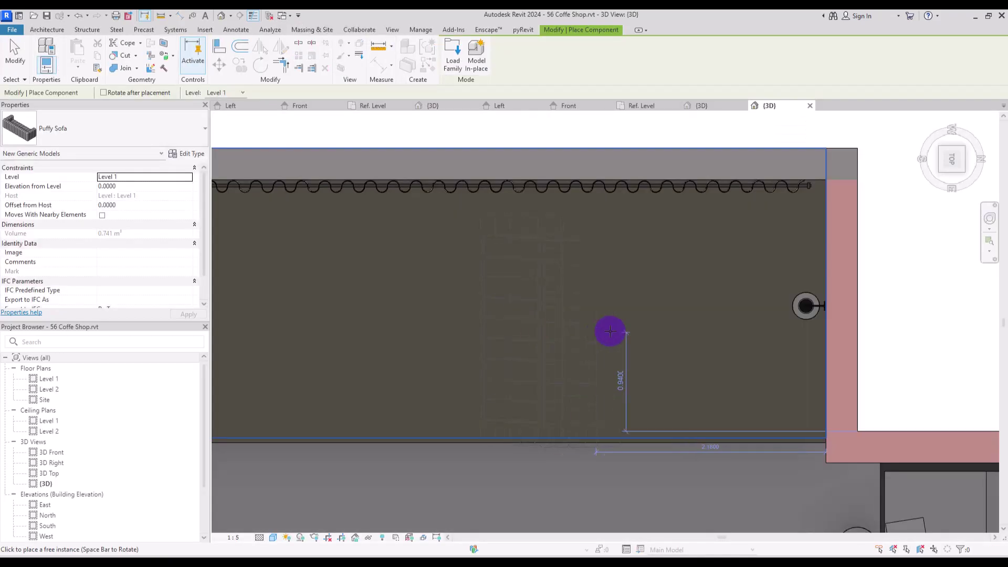
click(786, 310)
key(Escape)
scroll(572, 385, up, 2)
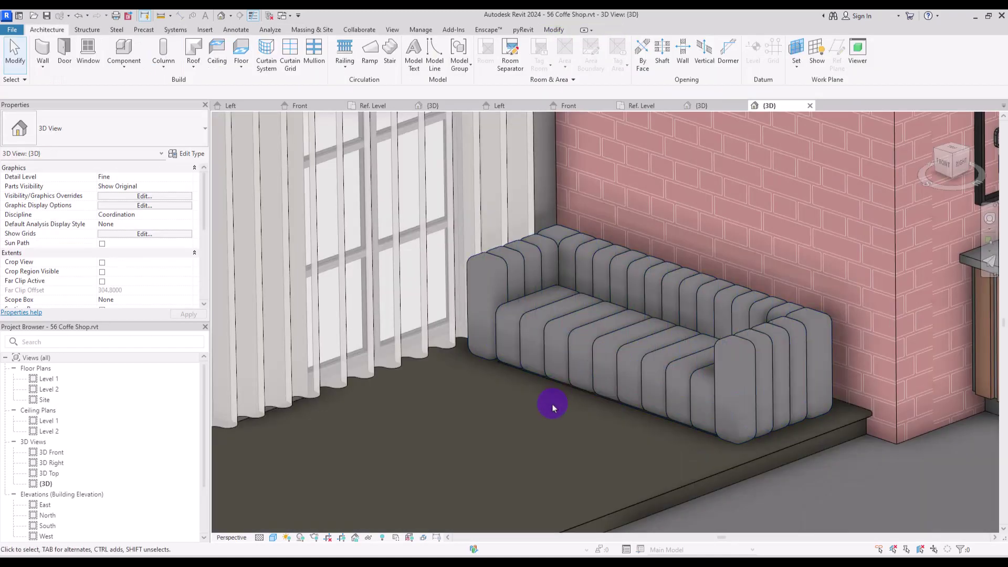
Start Enscape from the Enscape ribbon tab to render the coffee shop live
click(486, 30)
click(13, 52)
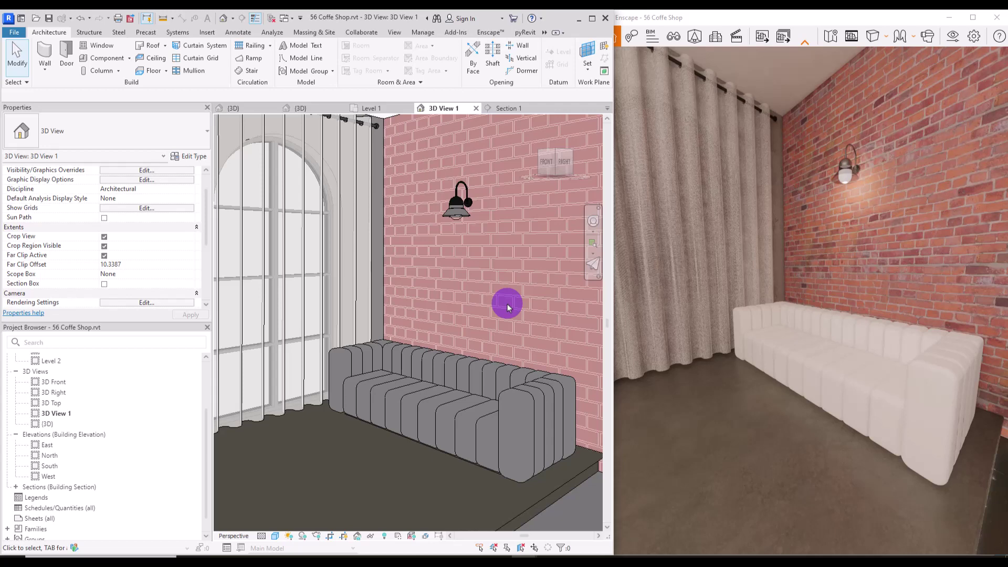
From the sofa's type properties, create a new default material in the Material Browser
click(515, 407)
click(190, 156)
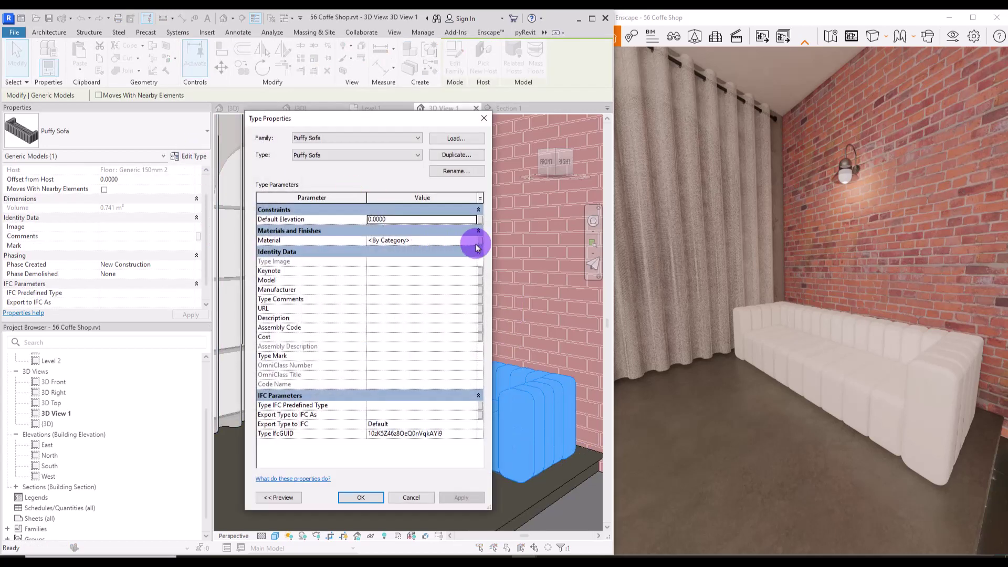
click(478, 240)
click(40, 455)
click(84, 458)
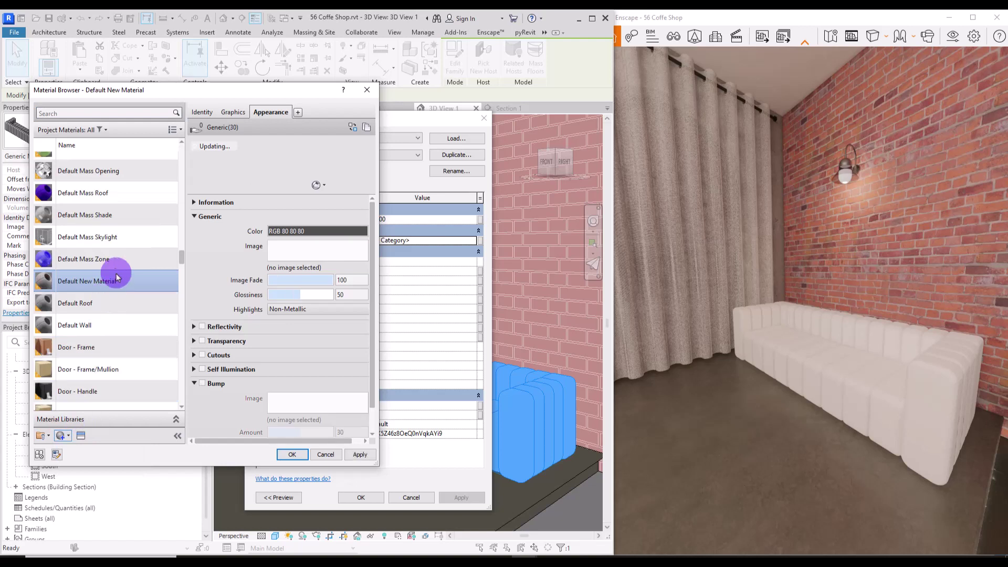
Rename the material to 00 Sofa Material and browse the fabric texture images
right_click(115, 279)
click(148, 327)
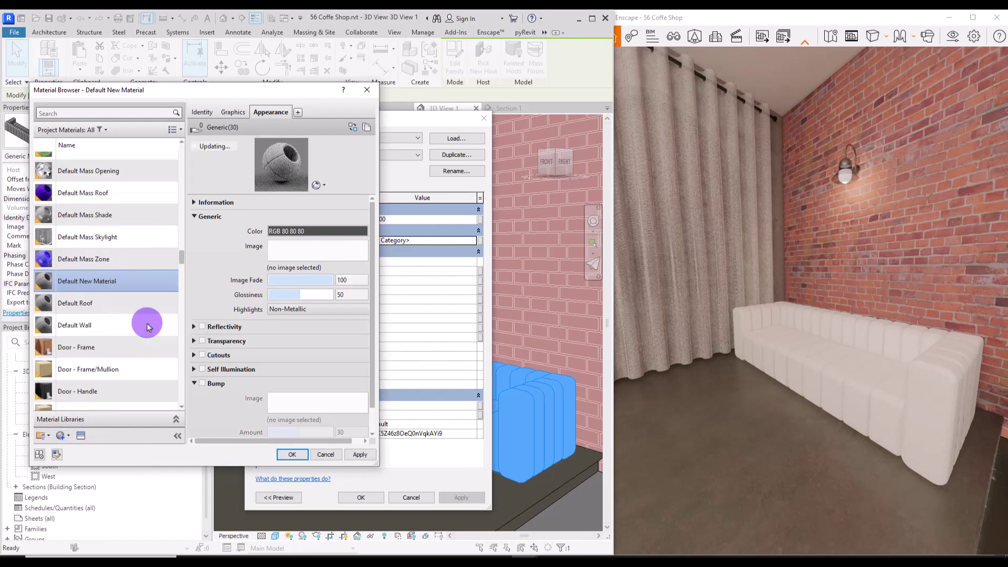
text(00 So)
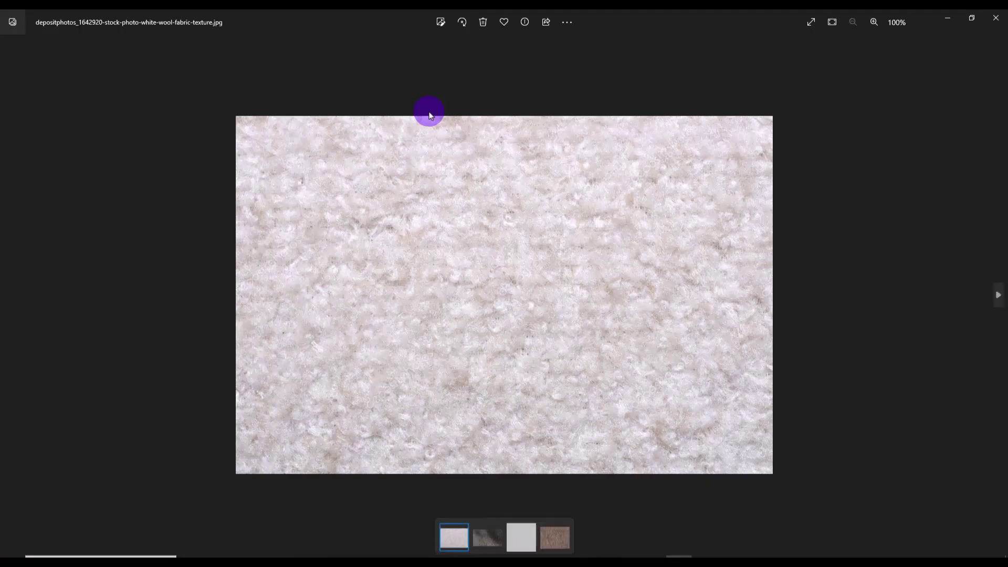
key(Right)
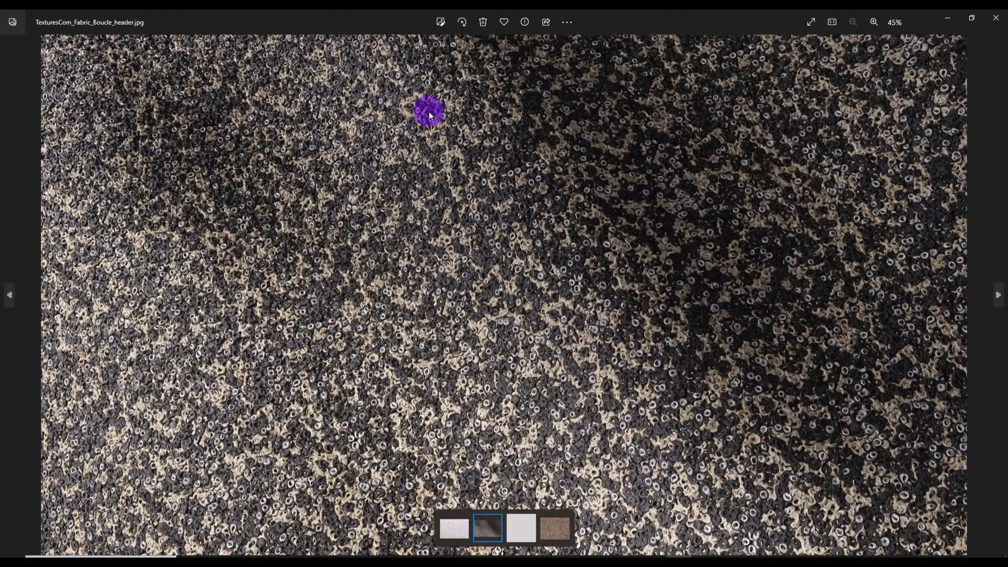
key(Right)
key(Right)
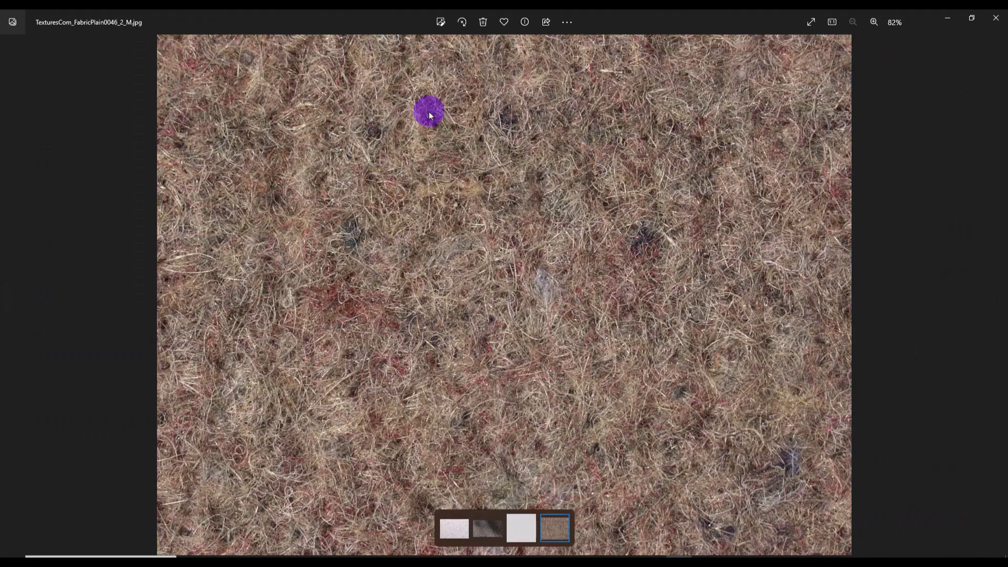
click(995, 18)
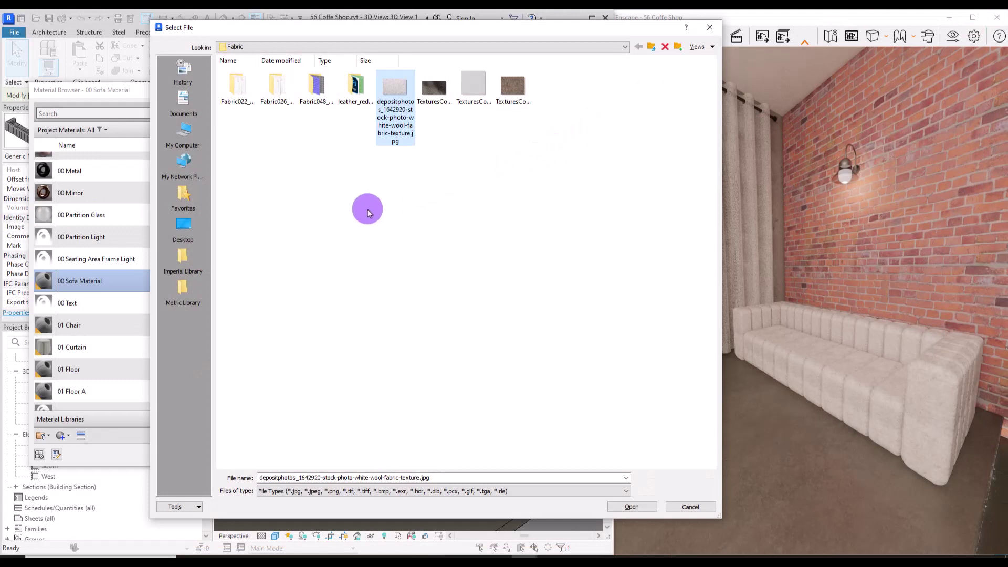
Pick Fabric022_1K-PNG_Color.png from the Fabric022_1K-PNG folder as the material image
double_click(236, 87)
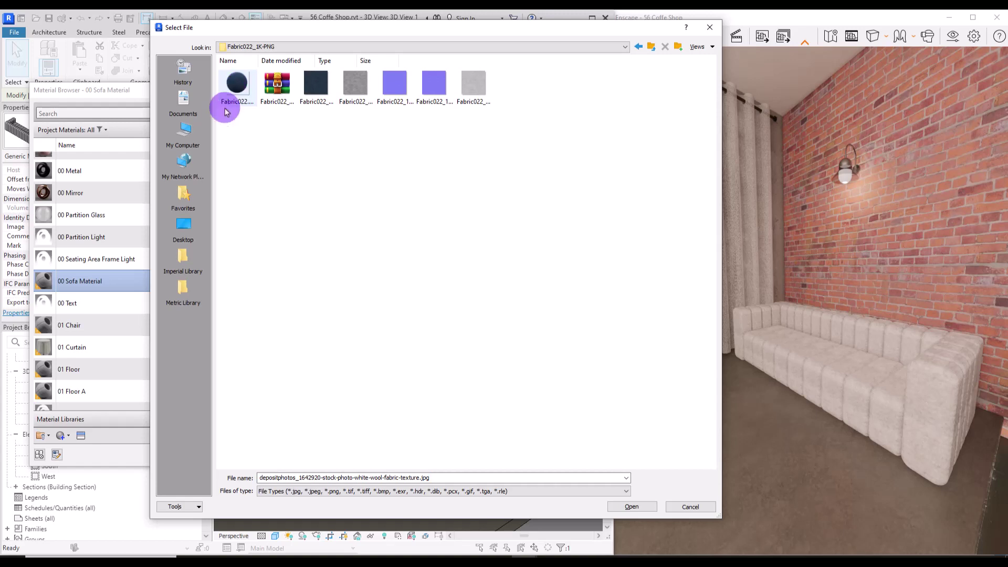
right_click(255, 135)
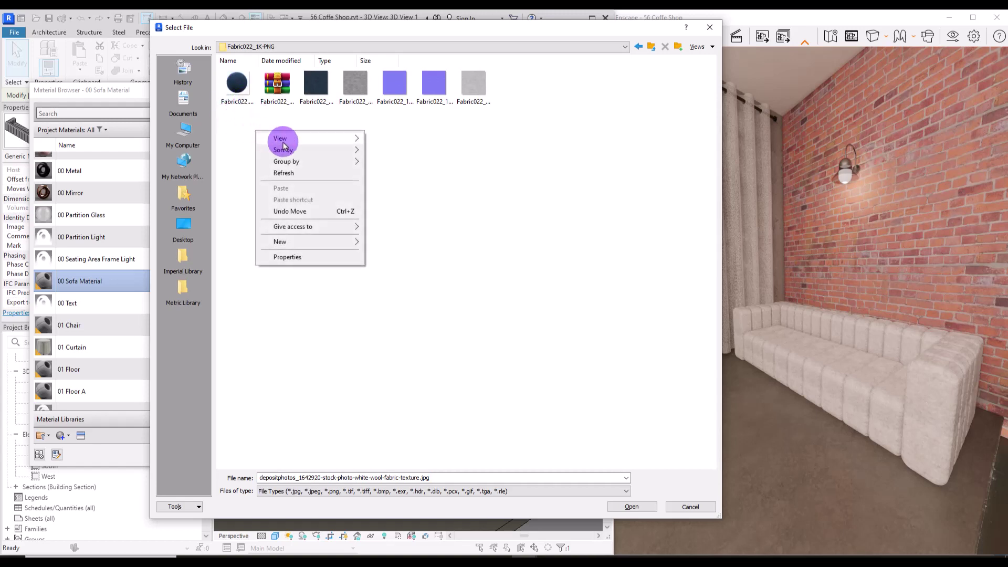
mouse_move(285, 141)
click(394, 150)
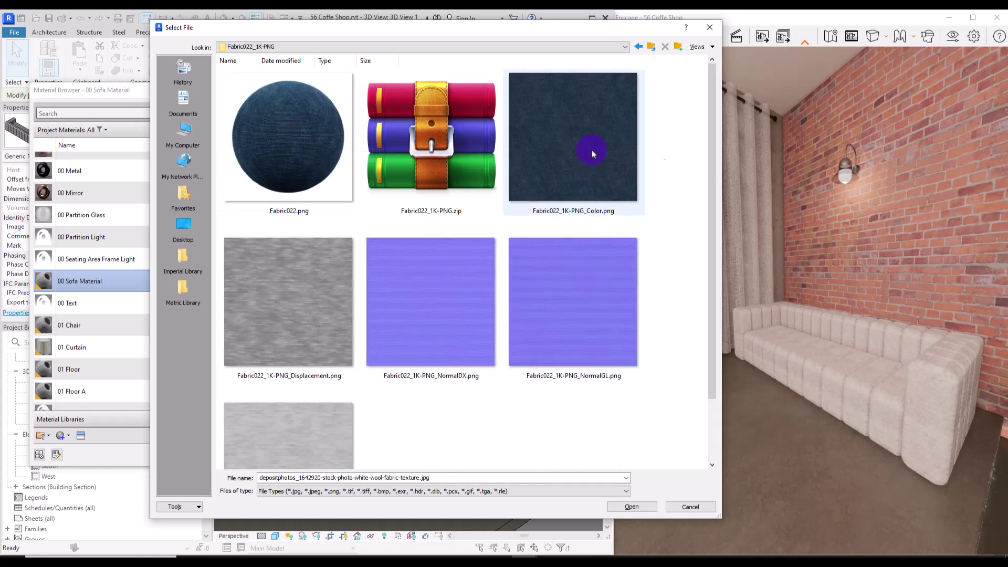
double_click(592, 154)
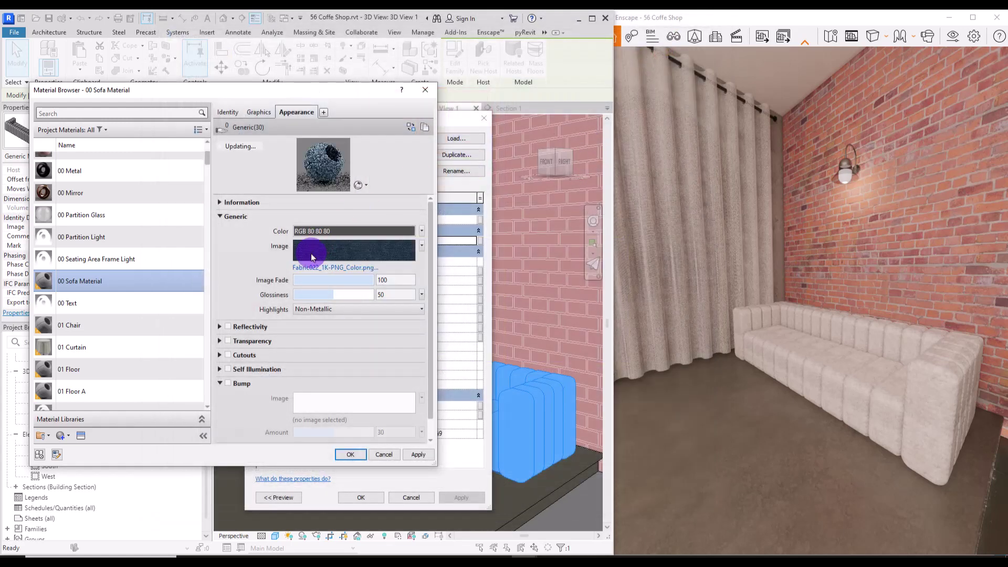
Set the colour texture's sample size to 0.5 m
click(324, 261)
click(158, 395)
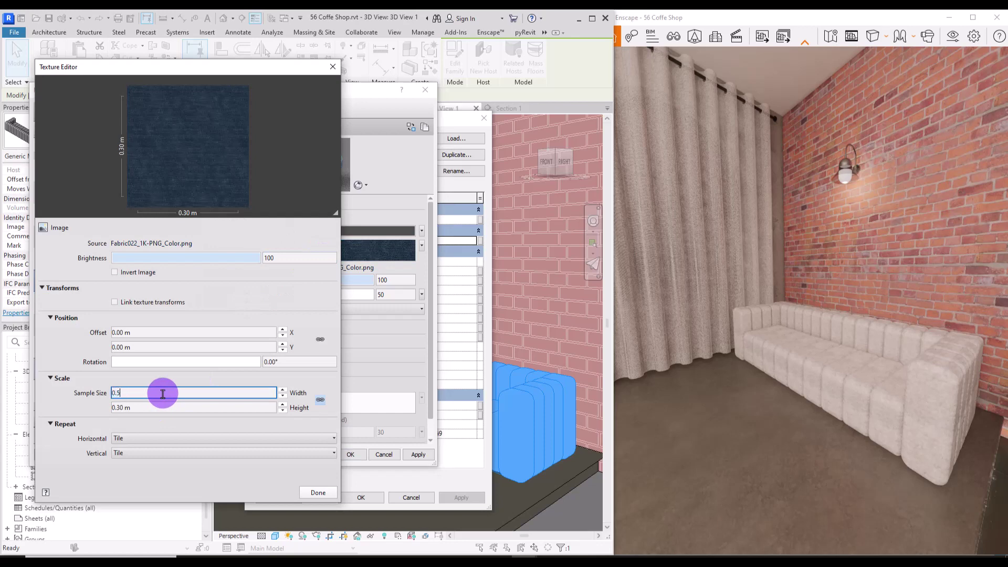
text(0.5)
key(Return)
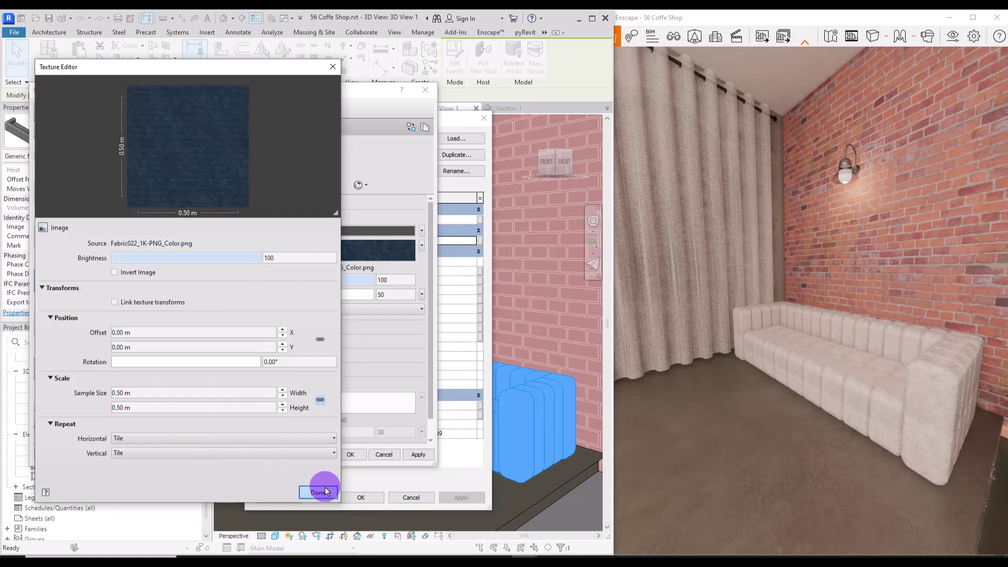
click(325, 491)
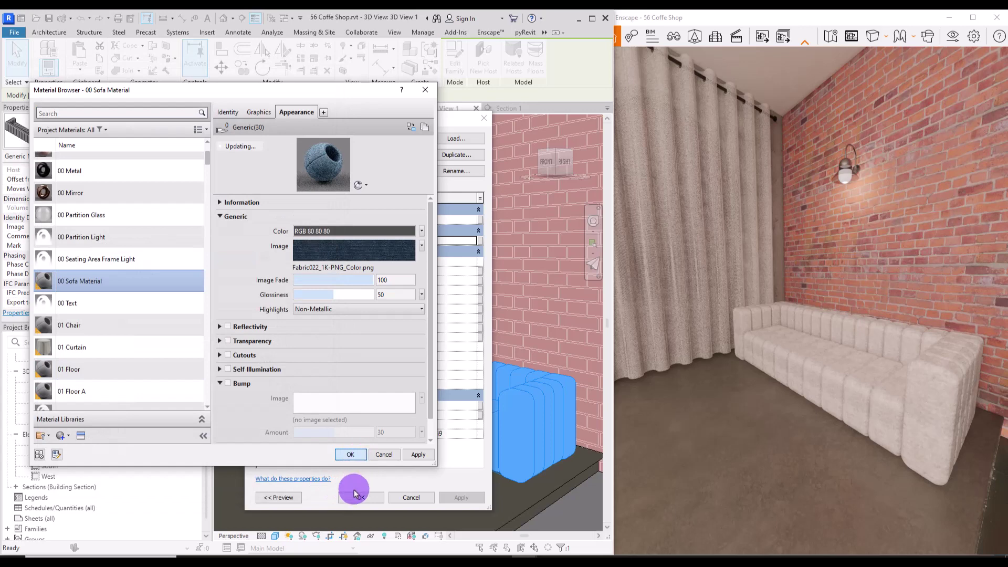
Accept the material, close Type Properties, and orbit the Enscape view around the sofa
click(350, 454)
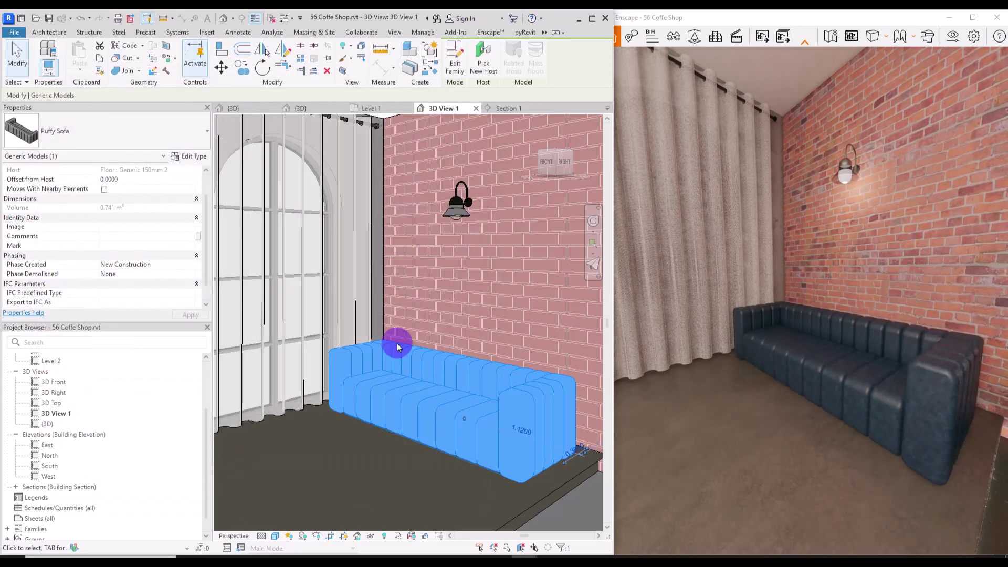
click(490, 117)
click(846, 339)
drag(938, 344, 189, 205)
Reopen 00 Sofa Material, lower glossiness to 24, and enable reflectivity
click(185, 157)
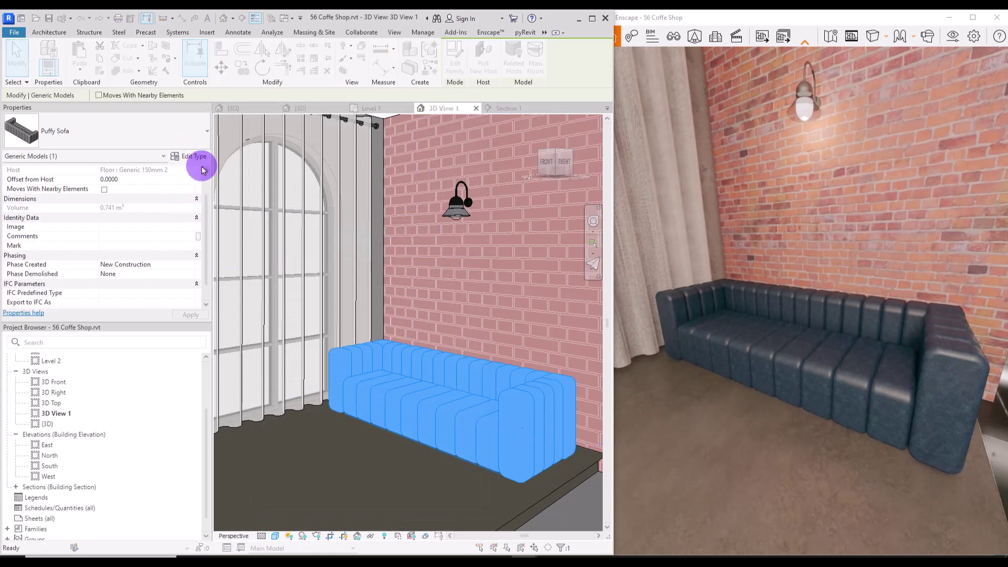
click(454, 240)
click(475, 240)
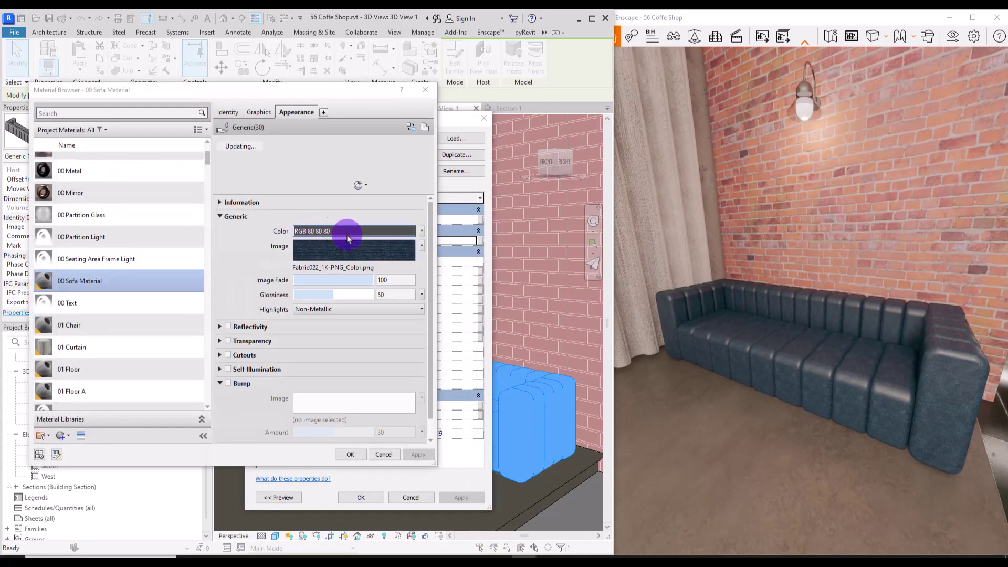
drag(331, 299, 312, 295)
click(418, 454)
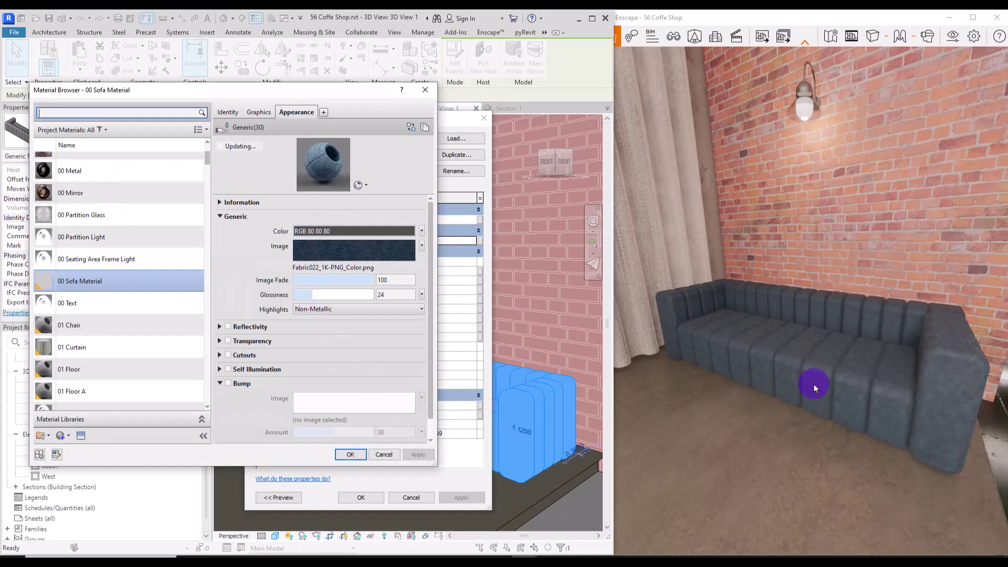
scroll(229, 368, down, 1)
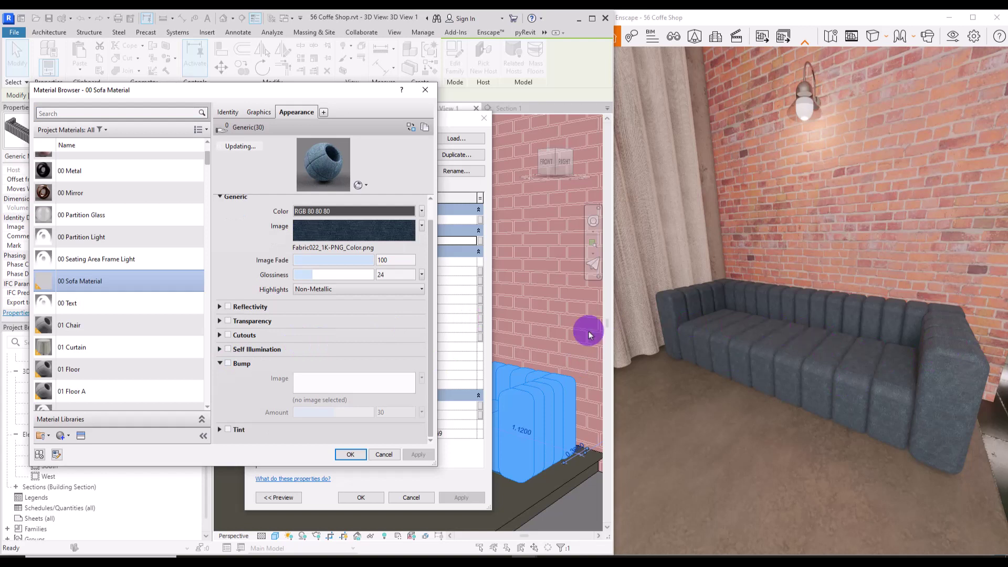
click(227, 306)
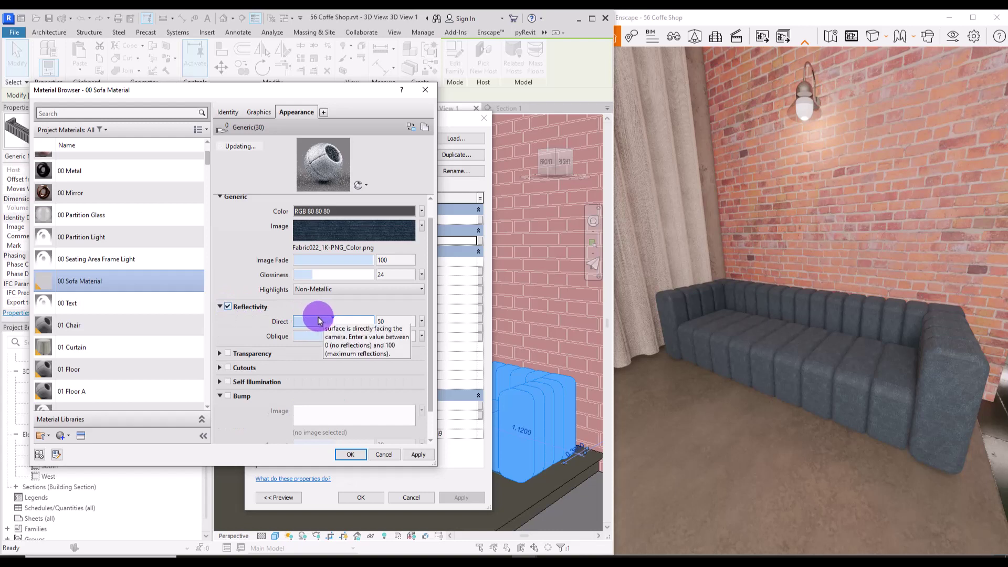
scroll(434, 344, down, 2)
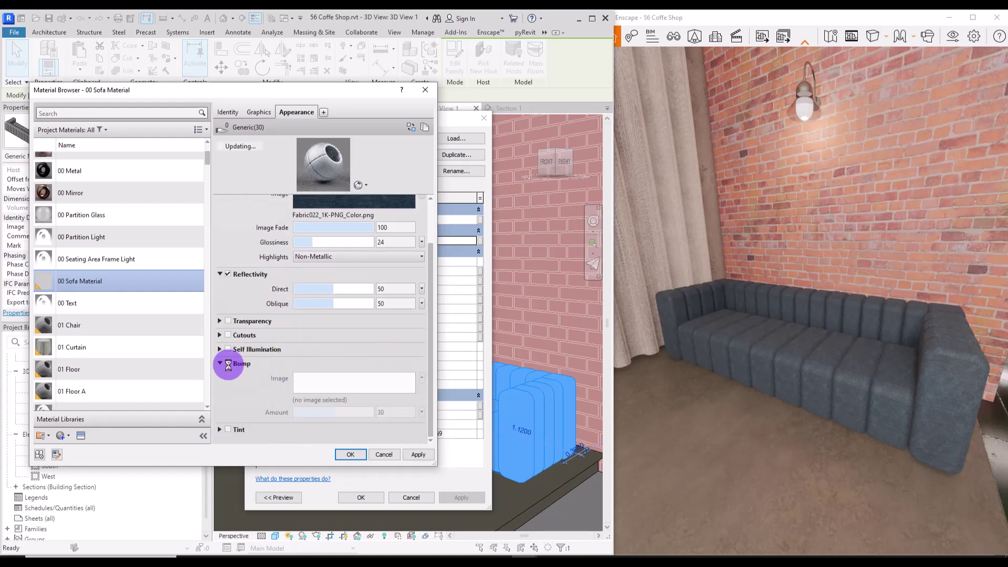
Enable Bump on the sofa material and load Fabric022_1K-PNG_NormalDX.png as its image
click(227, 363)
right_click(334, 156)
mouse_move(428, 157)
click(457, 162)
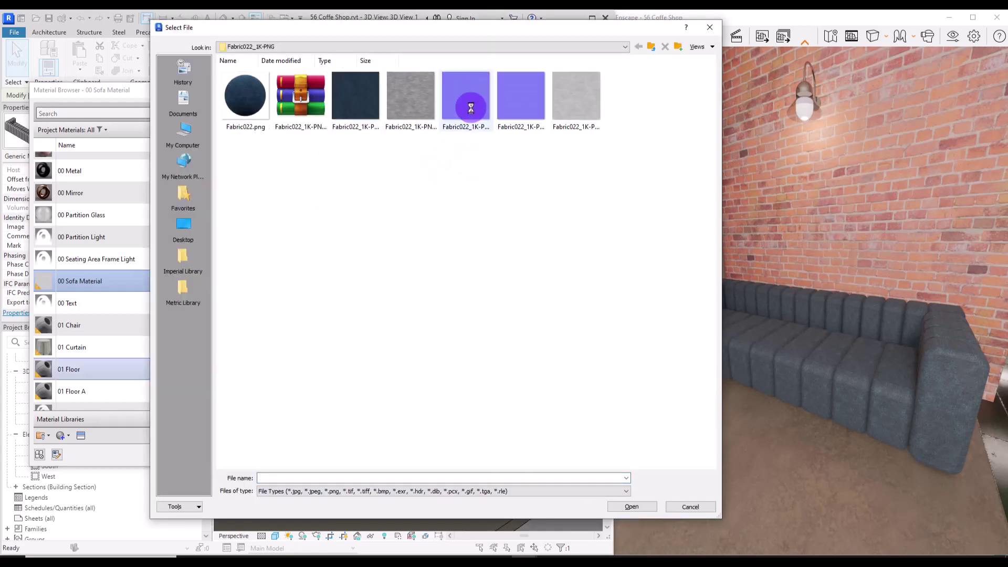
click(415, 109)
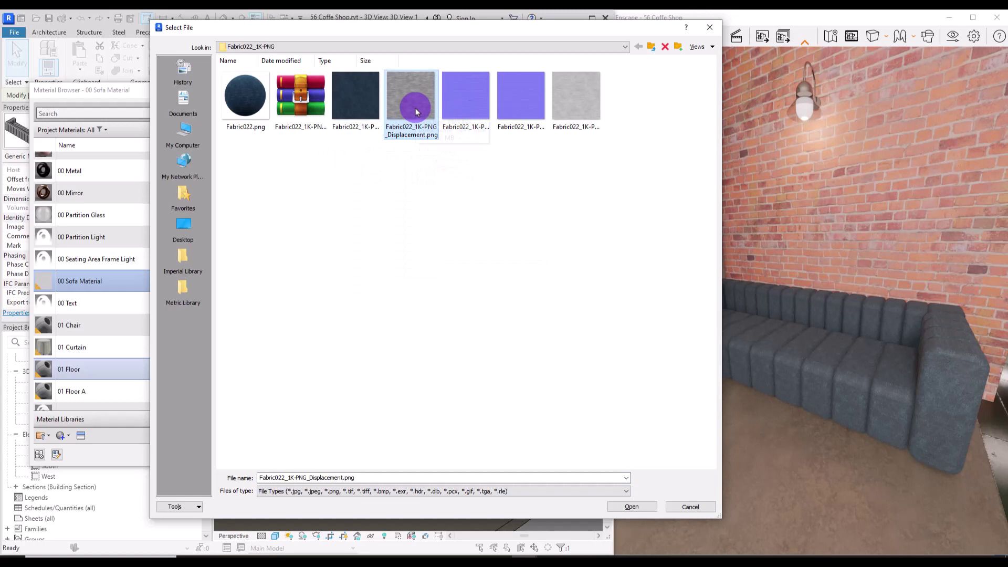
click(475, 105)
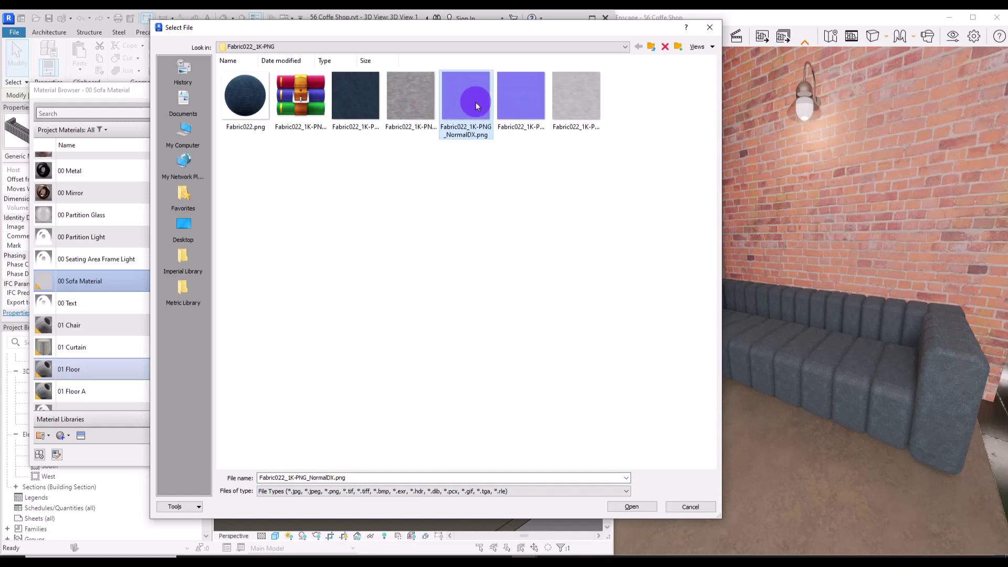
double_click(475, 105)
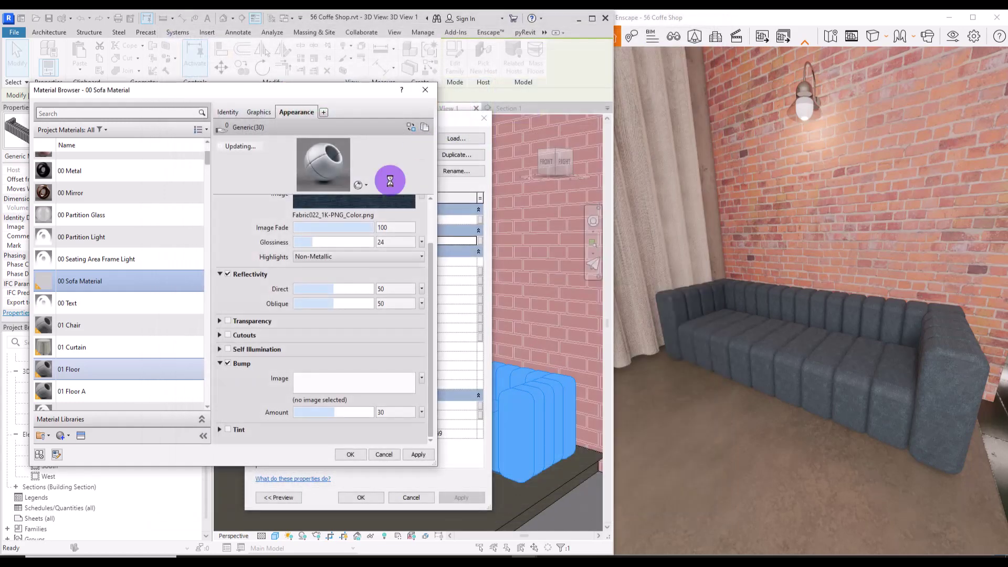
Set the bump texture sample size to 0.5 m and the bump amount to 177
click(336, 383)
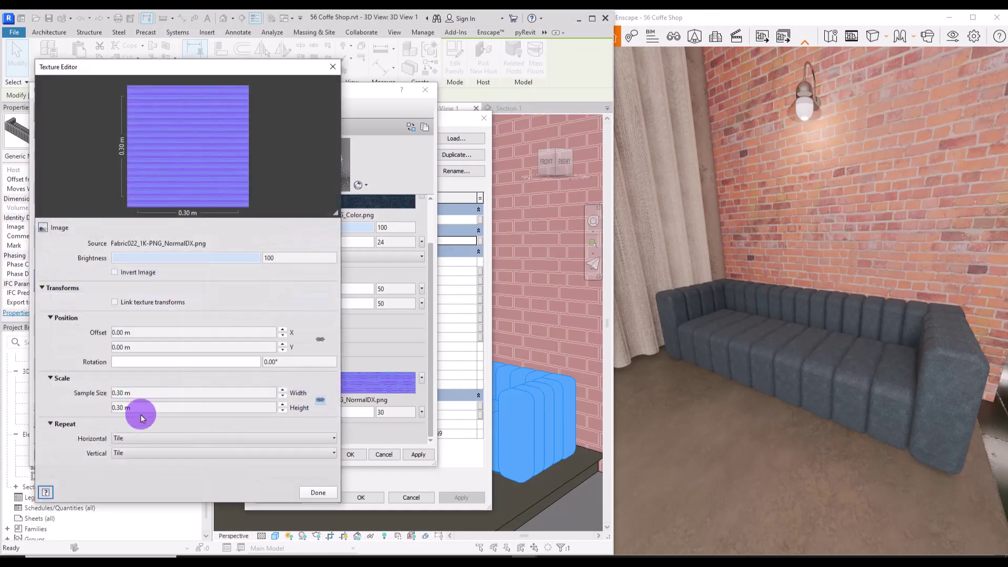
double_click(163, 392)
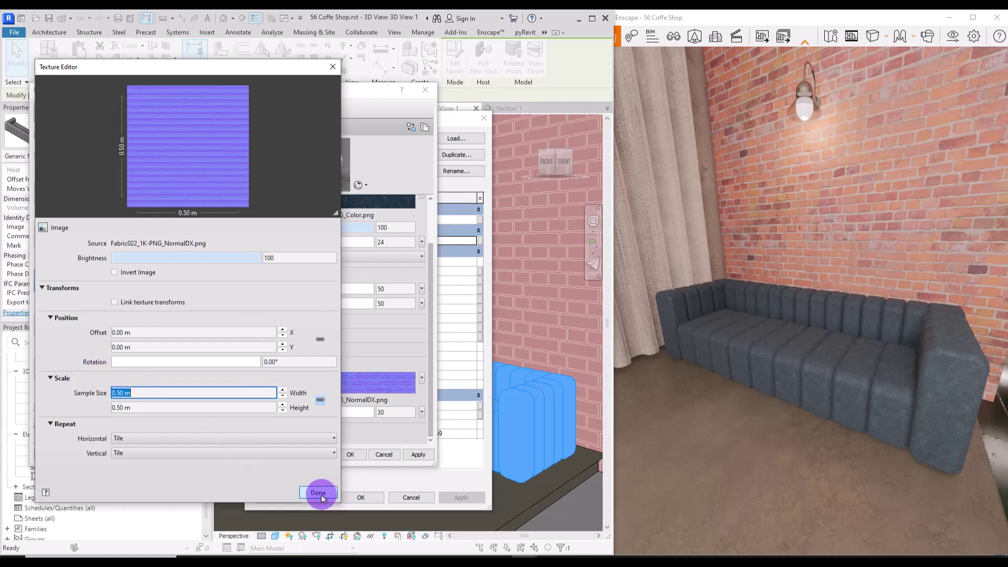
click(336, 493)
click(336, 419)
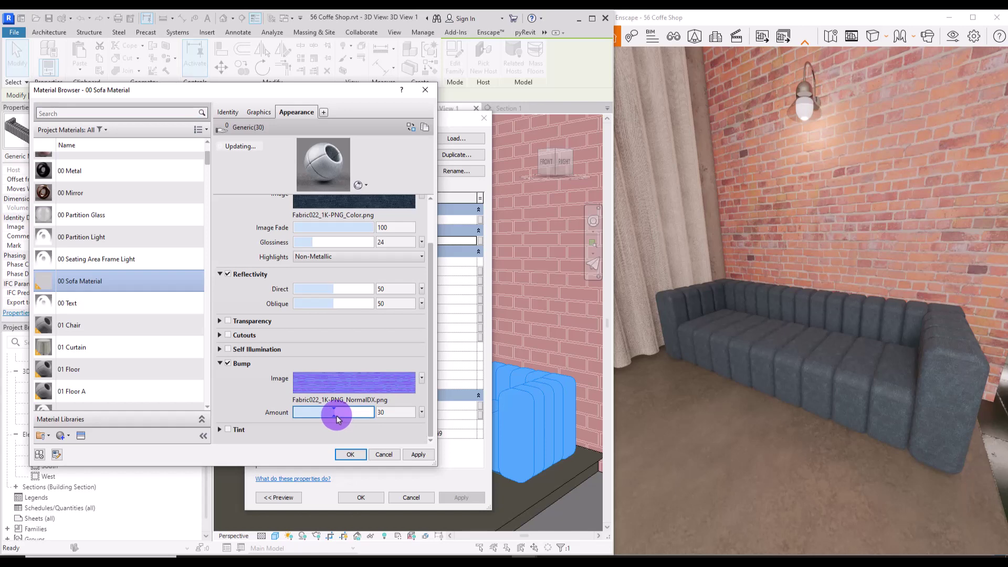